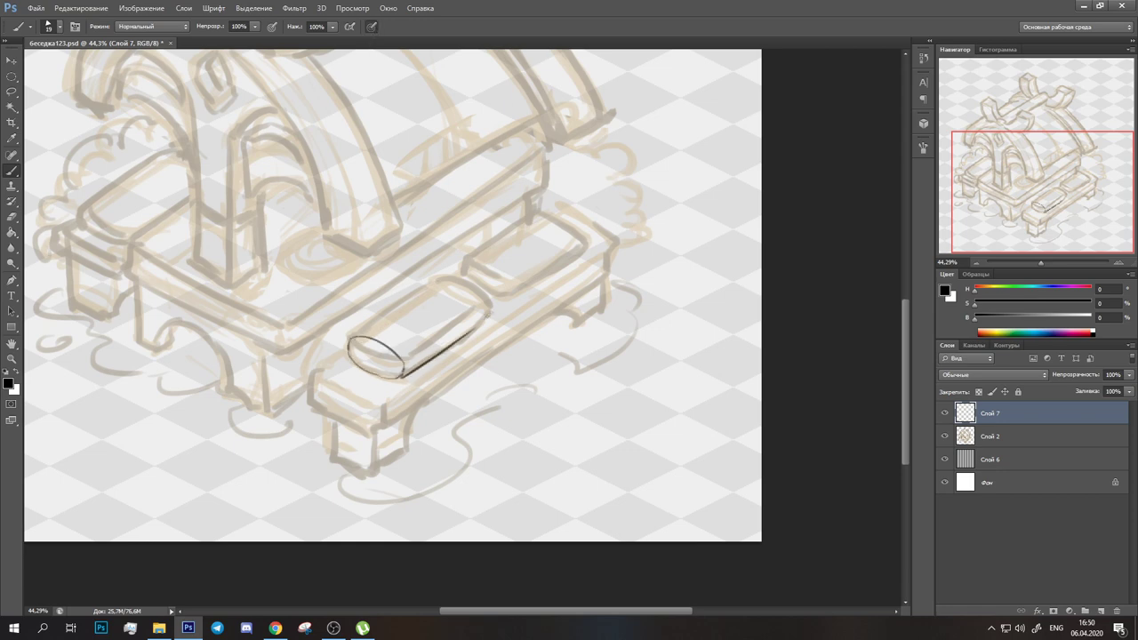
Undo the stray stroke and redraw the cushion's lower edge curve on the ink layer
{"action": "key", "text": "ctrl+z"}
{"action": "left_click_drag", "start_coordinate": [492, 318], "coordinate": [402, 376]}
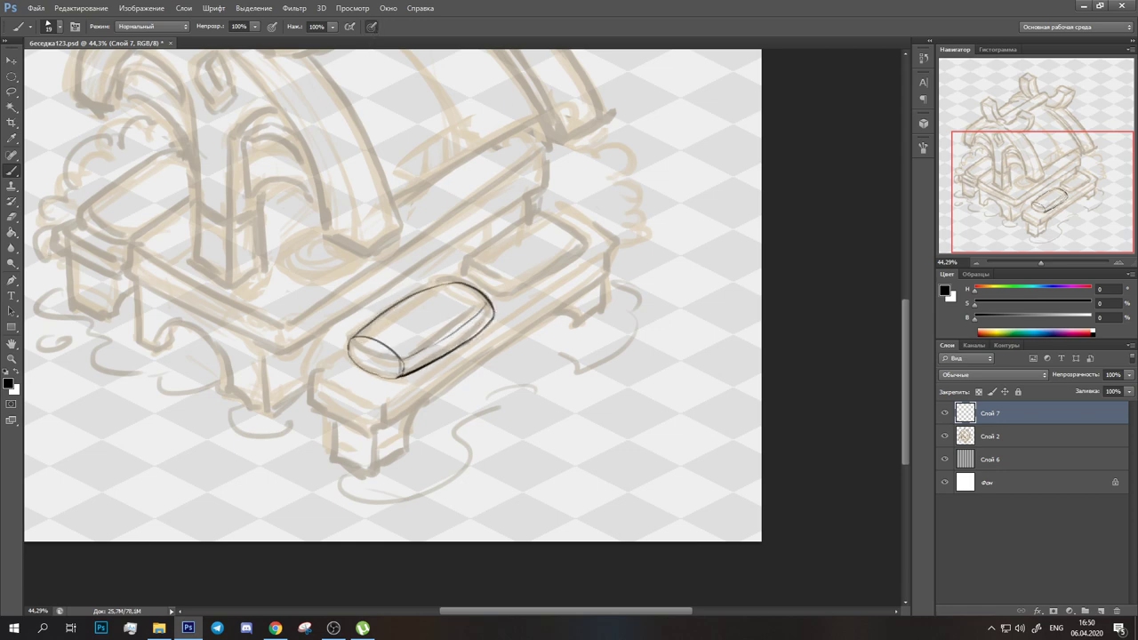
Lasso the sketched bench and distort it to stretch its right side
{"action": "scroll", "coordinate": [400, 365], "scroll_direction": "down", "scroll_amount": 1}
{"action": "key", "text": "alt+bracketleft"}
{"action": "key", "text": "l"}
{"action": "left_click_drag", "start_coordinate": [287, 172], "coordinate": [287, 457]}
{"action": "key", "text": "ctrl+t"}
{"action": "left_click_drag", "start_coordinate": [629, 457], "coordinate": [673, 465]}
{"action": "key", "text": "Return"}
{"action": "key", "text": "alt+bracketright"}
{"action": "key", "text": "b"}
Ink the front bench outline, its right end and both cushions
{"action": "mouse_move", "coordinate": [666, 259]}
{"action": "left_mouse_down"}
{"action": "mouse_move", "coordinate": [392, 412]}
{"action": "mouse_move", "coordinate": [660, 287]}
{"action": "mouse_move", "coordinate": [397, 384]}
{"action": "left_mouse_up"}
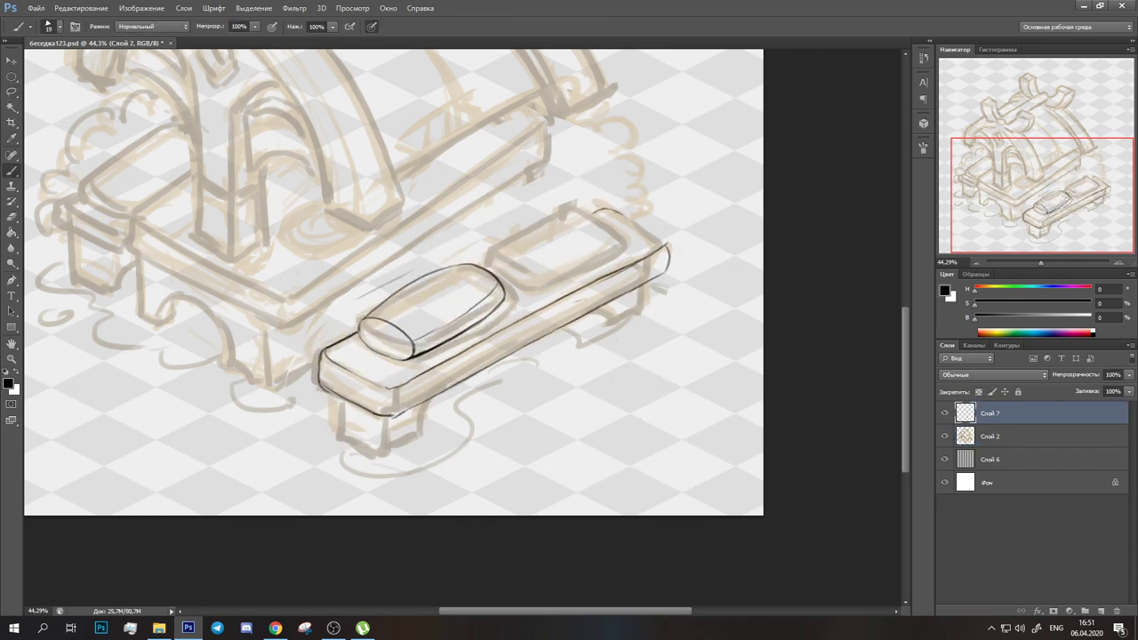
{"action": "mouse_move", "coordinate": [533, 267]}
{"action": "left_mouse_down"}
{"action": "mouse_move", "coordinate": [413, 303]}
{"action": "mouse_move", "coordinate": [506, 267]}
{"action": "left_mouse_up"}
{"action": "left_click_drag", "start_coordinate": [418, 328], "coordinate": [511, 288]}
{"action": "left_click_drag", "start_coordinate": [444, 356], "coordinate": [524, 227]}
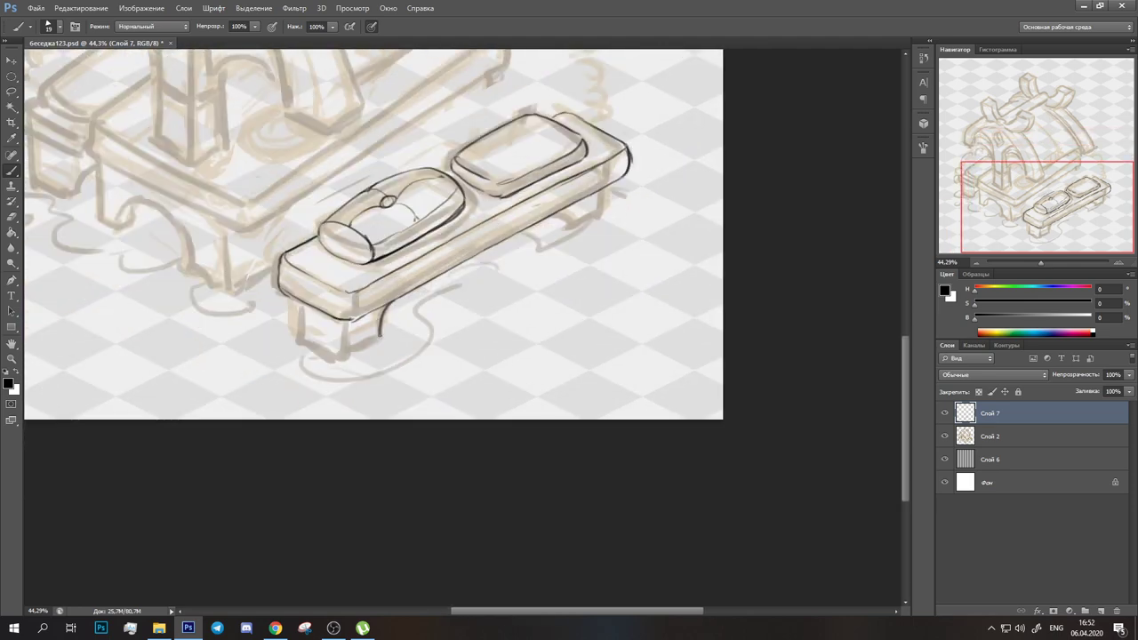
{"action": "left_click_drag", "start_coordinate": [444, 266], "coordinate": [328, 329]}
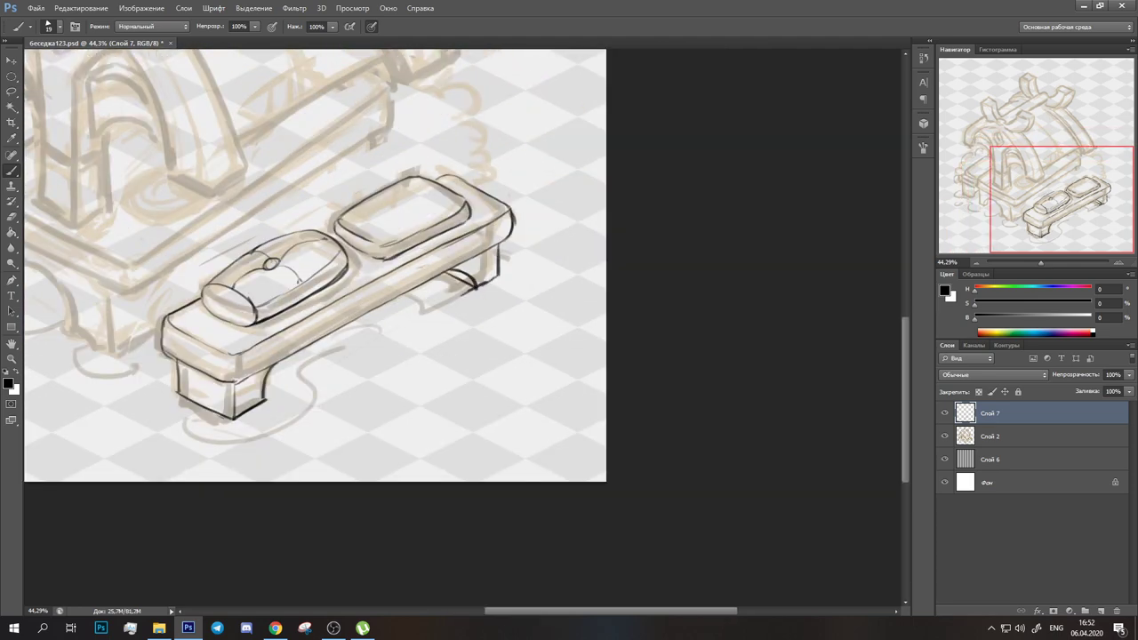
{"action": "key", "text": "e"}
{"action": "key", "text": "b"}
{"action": "left_click_drag", "start_coordinate": [511, 213], "coordinate": [498, 280]}
{"action": "left_click_drag", "start_coordinate": [493, 274], "coordinate": [274, 360]}
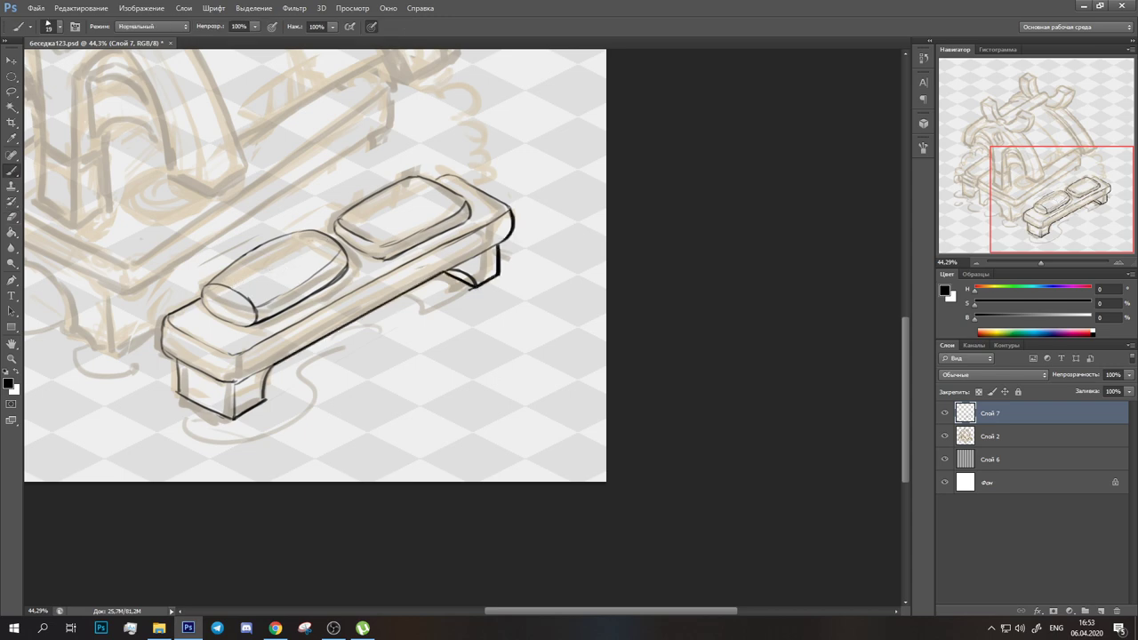
{"action": "left_click_drag", "start_coordinate": [204, 299], "coordinate": [173, 360]}
{"action": "mouse_move", "coordinate": [203, 293]}
{"action": "left_mouse_down"}
{"action": "mouse_move", "coordinate": [330, 232]}
{"action": "mouse_move", "coordinate": [585, 445]}
{"action": "left_mouse_up"}
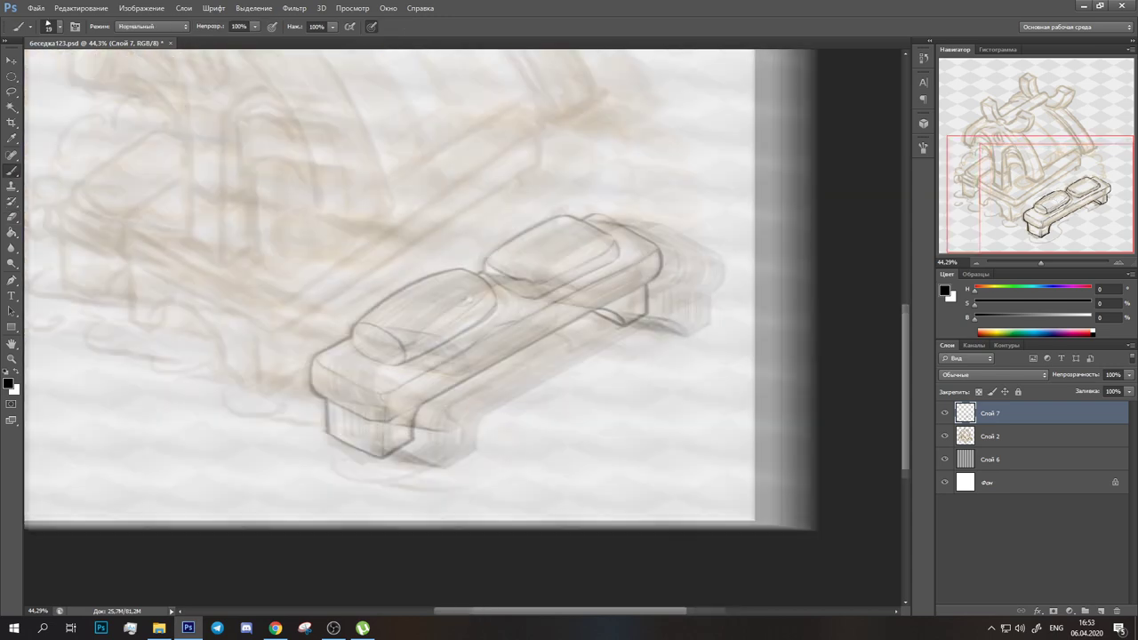
On a new layer, ink the table platform's top edge, corners and left leg
{"action": "key", "text": "l"}
{"action": "left_click_drag", "start_coordinate": [305, 253], "coordinate": [698, 480]}
{"action": "key", "text": "ctrl+j"}
{"action": "key", "text": "b"}
{"action": "mouse_move", "coordinate": [325, 432]}
{"action": "left_mouse_down"}
{"action": "mouse_move", "coordinate": [365, 442]}
{"action": "mouse_move", "coordinate": [664, 296]}
{"action": "left_mouse_up"}
{"action": "mouse_move", "coordinate": [629, 263]}
{"action": "left_mouse_down"}
{"action": "mouse_move", "coordinate": [671, 294]}
{"action": "mouse_move", "coordinate": [338, 471]}
{"action": "left_mouse_up"}
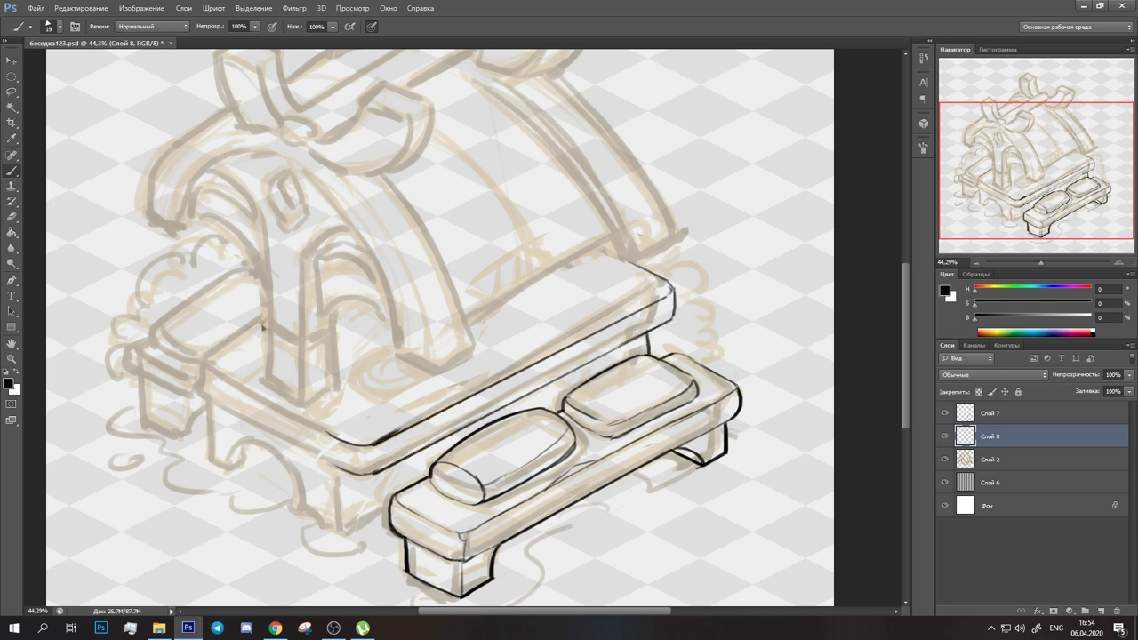
{"action": "left_click_drag", "start_coordinate": [197, 359], "coordinate": [349, 469]}
{"action": "left_click_drag", "start_coordinate": [212, 399], "coordinate": [247, 477]}
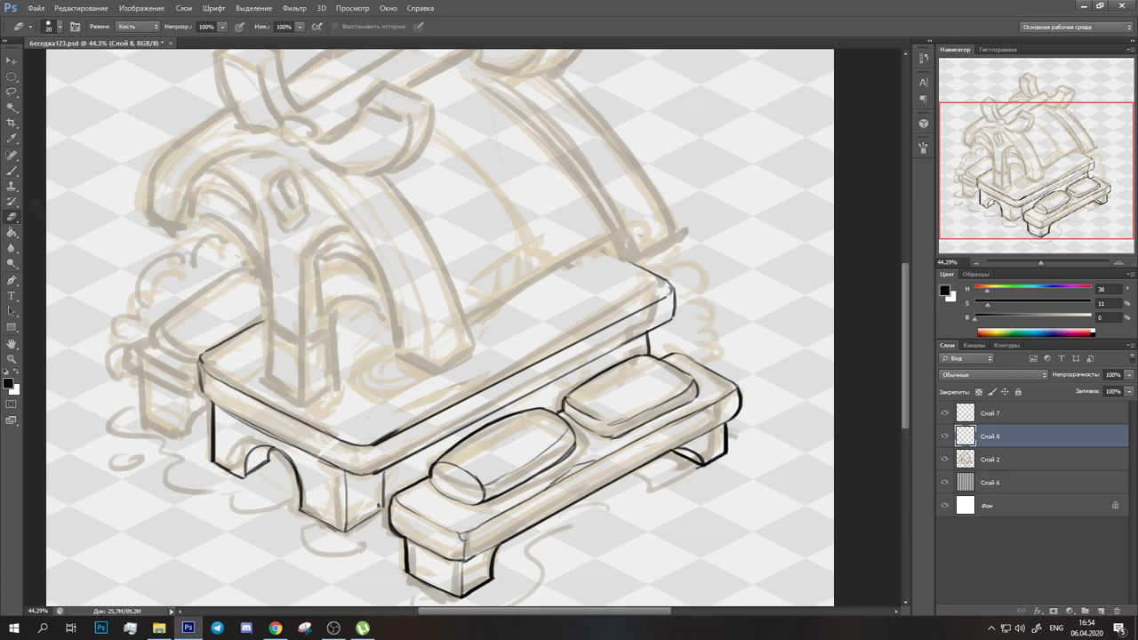
Add the platform's vertical lines and back edge, then place a bench copy behind the table
{"action": "left_click_drag", "start_coordinate": [308, 425], "coordinate": [307, 452]}
{"action": "left_click_drag", "start_coordinate": [242, 393], "coordinate": [242, 419]}
{"action": "left_click_drag", "start_coordinate": [627, 261], "coordinate": [309, 425]}
{"action": "left_click_drag", "start_coordinate": [495, 270], "coordinate": [526, 255]}
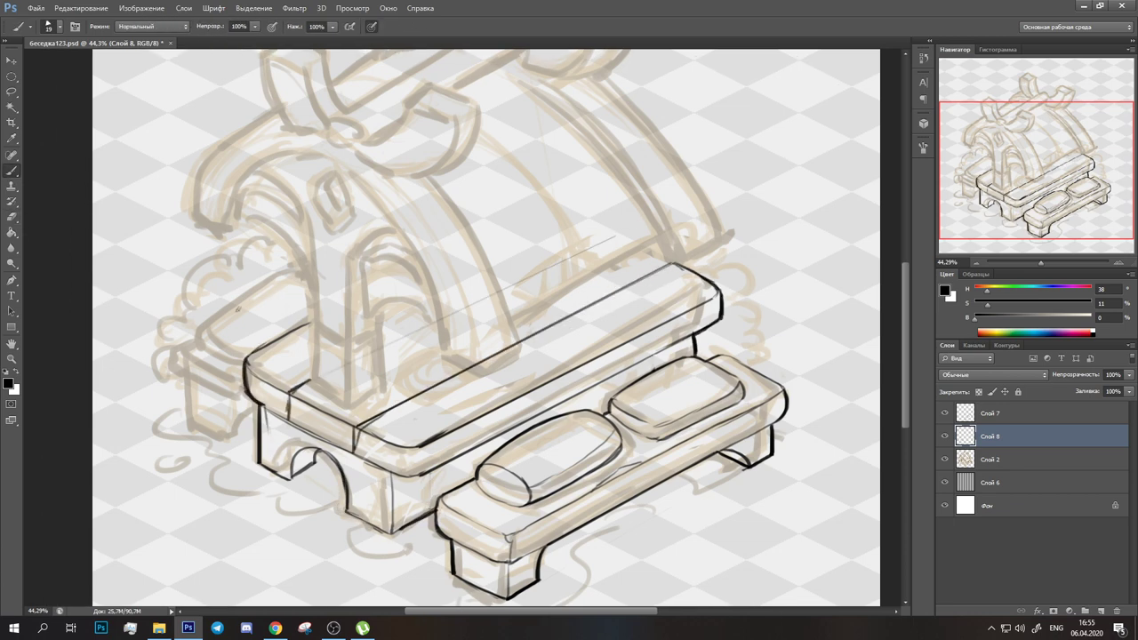
{"action": "mouse_move", "coordinate": [494, 564]}
{"action": "left_mouse_down"}
{"action": "mouse_move", "coordinate": [562, 551]}
{"action": "mouse_move", "coordinate": [265, 399]}
{"action": "mouse_move", "coordinate": [285, 381]}
{"action": "left_mouse_up"}
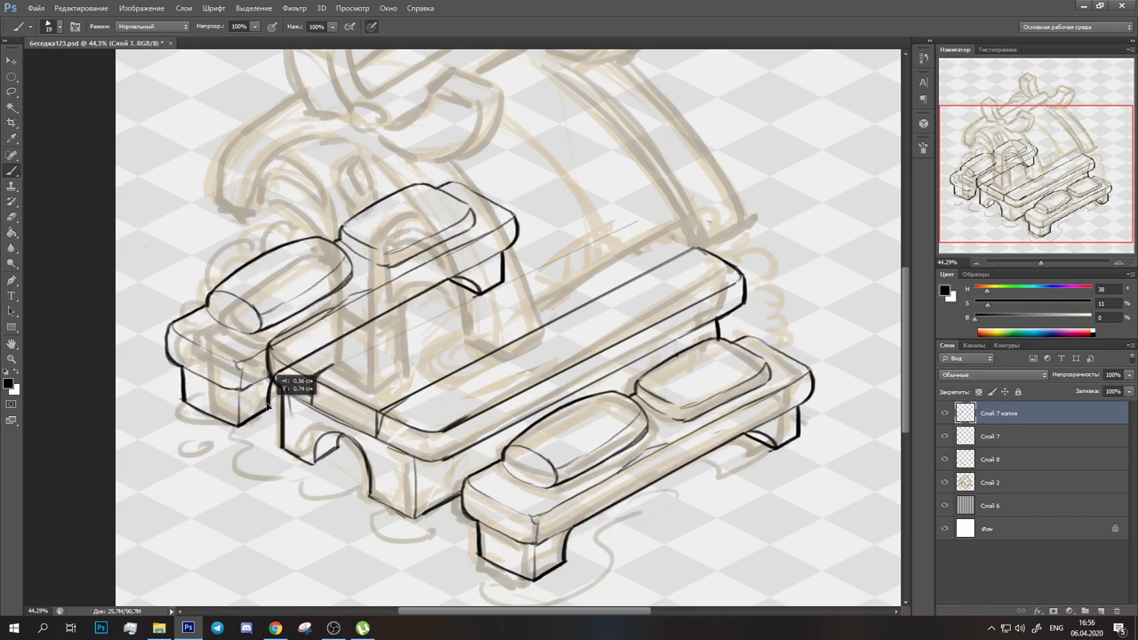
Erase the upper back bench copy
{"action": "key", "text": "e"}
{"action": "left_click_drag", "start_coordinate": [338, 222], "coordinate": [520, 240]}
{"action": "key", "text": "b"}
On a new layer, ink wavy puddles at lower left and bushes beside the bench
{"action": "key", "text": "ctrl+shift+alt+n"}
{"action": "left_click_drag", "start_coordinate": [153, 391], "coordinate": [232, 444]}
{"action": "left_click_drag", "start_coordinate": [233, 444], "coordinate": [346, 487]}
{"action": "left_click_drag", "start_coordinate": [533, 355], "coordinate": [495, 382]}
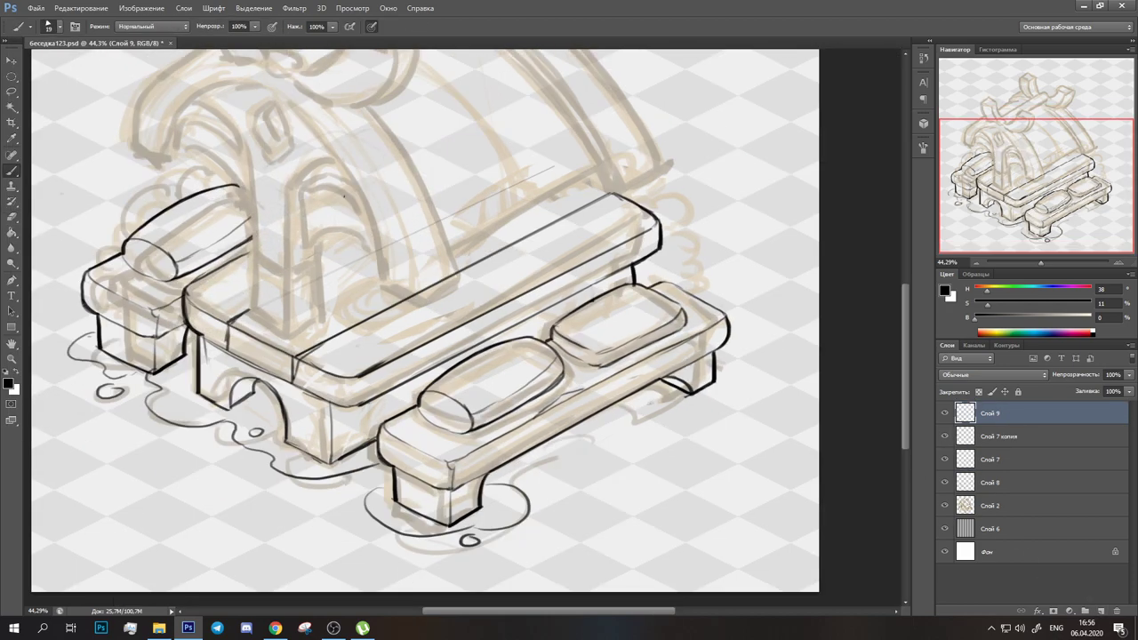
{"action": "left_click_drag", "start_coordinate": [197, 242], "coordinate": [132, 341]}
{"action": "left_click_drag", "start_coordinate": [707, 258], "coordinate": [779, 386]}
{"action": "left_click_drag", "start_coordinate": [533, 356], "coordinate": [549, 379]}
On another new layer, ink the fountain's base and pillar lines
{"action": "key", "text": "ctrl+shift+alt+n"}
{"action": "left_click_drag", "start_coordinate": [317, 425], "coordinate": [362, 444]}
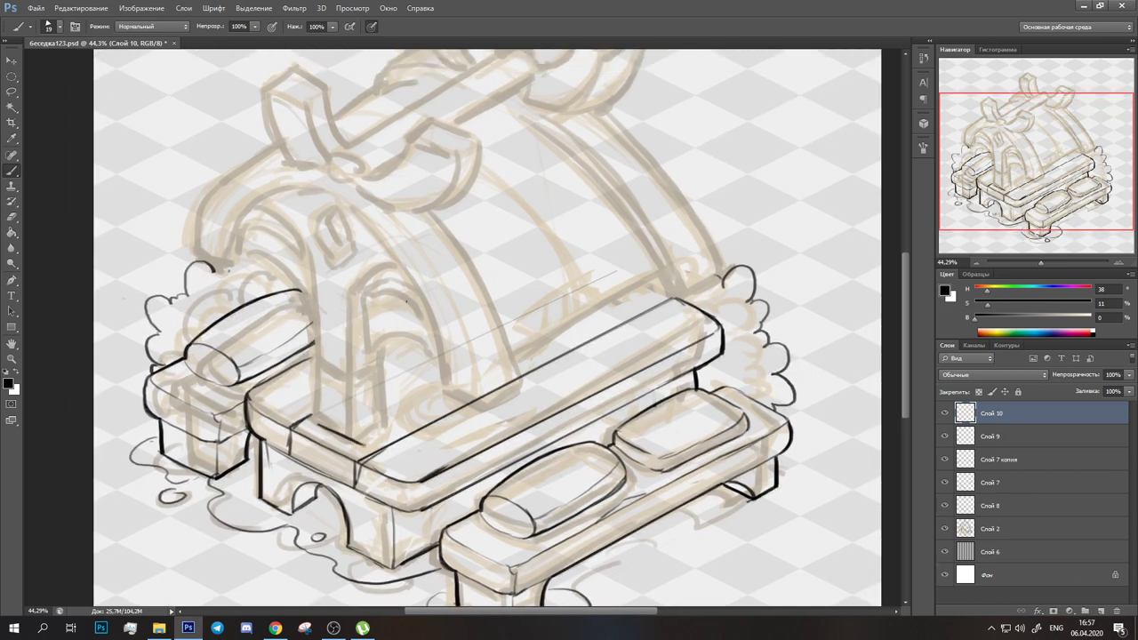
{"action": "left_click_drag", "start_coordinate": [316, 364], "coordinate": [398, 363]}
{"action": "left_click_drag", "start_coordinate": [401, 365], "coordinate": [404, 432]}
{"action": "left_click_drag", "start_coordinate": [323, 269], "coordinate": [323, 361]}
{"action": "left_click_drag", "start_coordinate": [362, 277], "coordinate": [361, 379]}
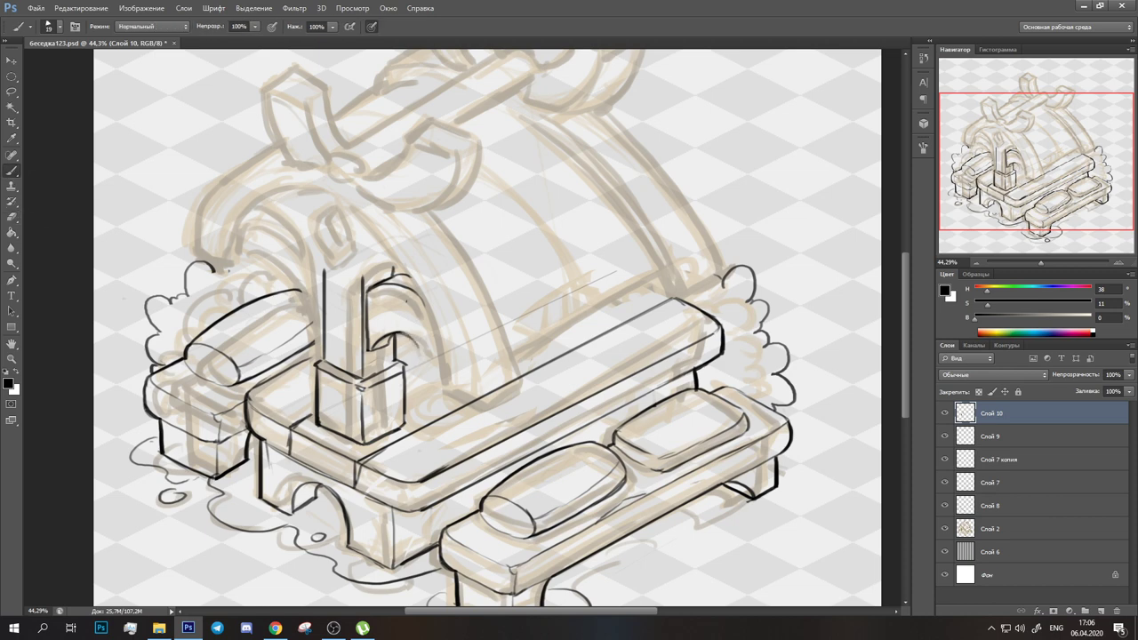
Ink the left arching water jet and trim its lower end
{"action": "left_click_drag", "start_coordinate": [339, 205], "coordinate": [353, 246]}
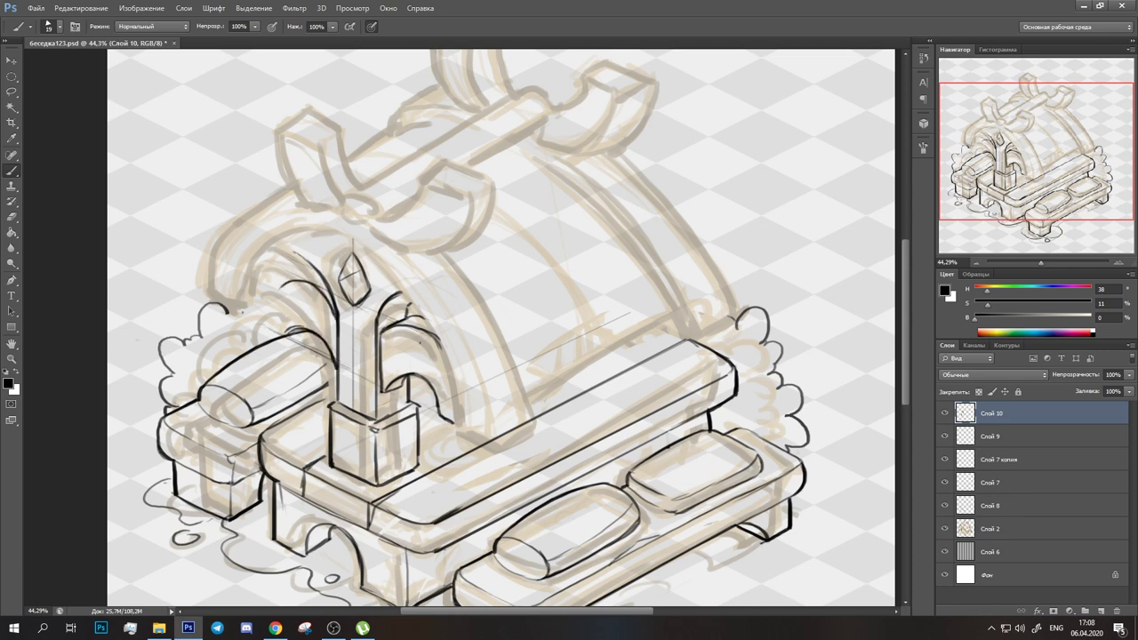
{"action": "left_click_drag", "start_coordinate": [333, 233], "coordinate": [243, 345]}
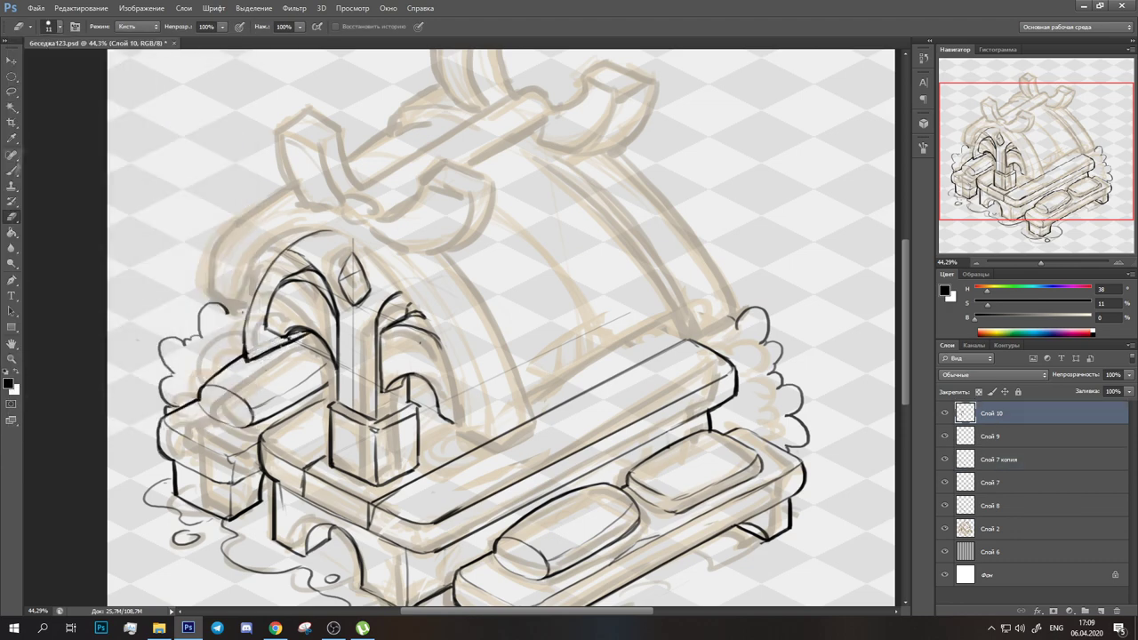
{"action": "key", "text": "e"}
{"action": "left_click_drag", "start_coordinate": [246, 322], "coordinate": [307, 351]}
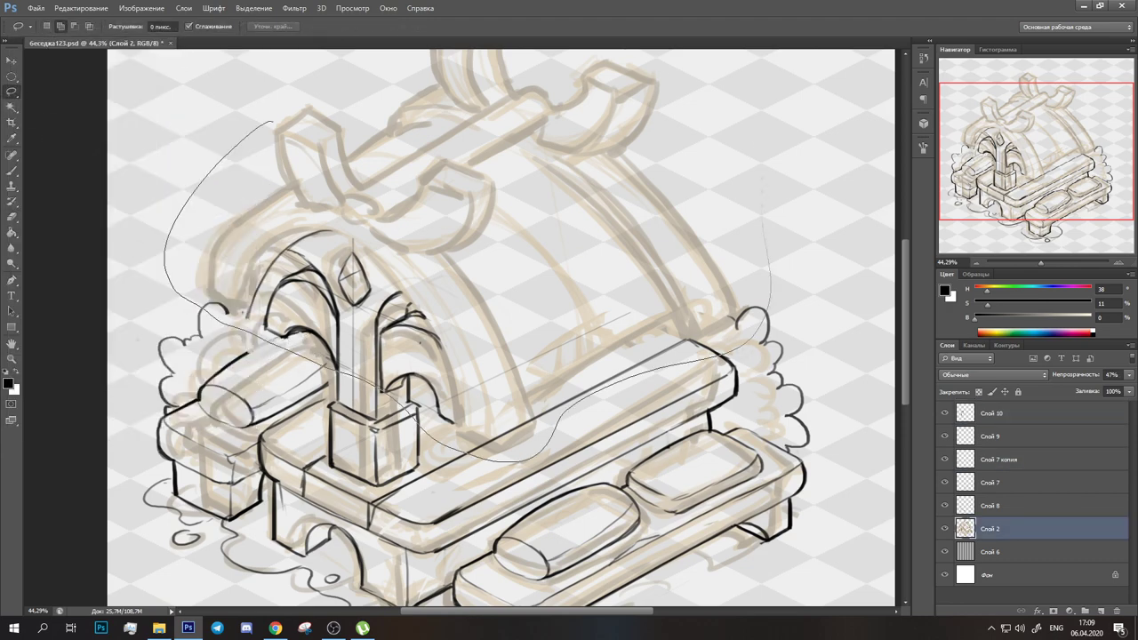
Ink the fountain pillar, inner right jet and the long outer right arch
{"action": "left_click_drag", "start_coordinate": [466, 233], "coordinate": [466, 220]}
{"action": "key", "text": "b"}
{"action": "left_click_drag", "start_coordinate": [380, 357], "coordinate": [449, 409]}
{"action": "left_click_drag", "start_coordinate": [396, 266], "coordinate": [414, 365]}
{"action": "mouse_move", "coordinate": [351, 209]}
{"action": "left_mouse_down"}
{"action": "mouse_move", "coordinate": [449, 337]}
{"action": "mouse_move", "coordinate": [489, 423]}
{"action": "left_mouse_up"}
{"action": "mouse_move", "coordinate": [455, 217]}
{"action": "left_mouse_down"}
{"action": "mouse_move", "coordinate": [537, 402]}
{"action": "mouse_move", "coordinate": [497, 425]}
{"action": "mouse_move", "coordinate": [536, 405]}
{"action": "left_mouse_up"}
{"action": "key", "text": "ctrl+z"}
Ink the bench's back edge and add more lines on the right arch
{"action": "left_click_drag", "start_coordinate": [537, 370], "coordinate": [689, 297]}
{"action": "left_click_drag", "start_coordinate": [444, 266], "coordinate": [505, 345]}
{"action": "left_click_drag", "start_coordinate": [556, 233], "coordinate": [672, 414]}
{"action": "left_click_drag", "start_coordinate": [672, 414], "coordinate": [746, 377]}
{"action": "left_click_drag", "start_coordinate": [553, 233], "coordinate": [656, 377]}
{"action": "left_click_drag", "start_coordinate": [505, 344], "coordinate": [544, 362]}
Ink the outer left roof arch and carry it over the top
{"action": "mouse_move", "coordinate": [286, 371]}
{"action": "left_mouse_down"}
{"action": "mouse_move", "coordinate": [565, 508]}
{"action": "mouse_move", "coordinate": [408, 275]}
{"action": "mouse_move", "coordinate": [531, 336]}
{"action": "left_mouse_up"}
{"action": "left_click_drag", "start_coordinate": [316, 356], "coordinate": [405, 259]}
{"action": "mouse_move", "coordinate": [309, 382]}
{"action": "left_mouse_down"}
{"action": "mouse_move", "coordinate": [409, 264]}
{"action": "mouse_move", "coordinate": [567, 330]}
{"action": "left_mouse_up"}
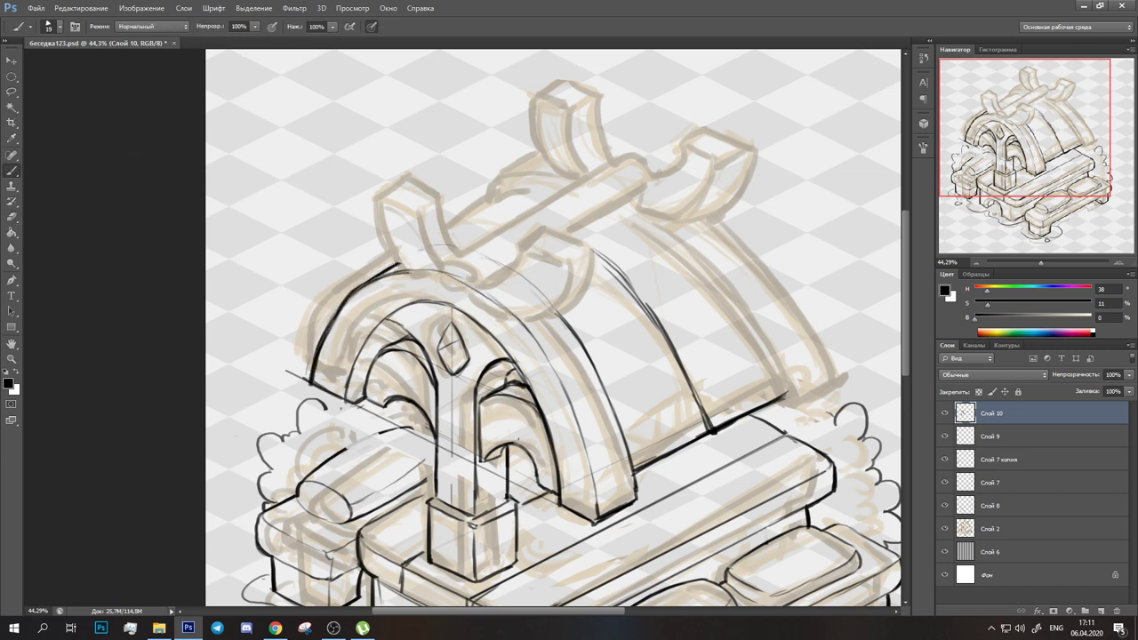
On a new roof layer, ink the curves of the right outer roof arch
{"action": "key", "text": "ctrl+shift+alt+n"}
{"action": "left_click_drag", "start_coordinate": [673, 181], "coordinate": [852, 363]}
{"action": "left_click_drag", "start_coordinate": [729, 174], "coordinate": [840, 360]}
{"action": "key", "text": "e"}
{"action": "key", "text": "b"}
{"action": "left_click_drag", "start_coordinate": [662, 196], "coordinate": [752, 302]}
{"action": "mouse_move", "coordinate": [688, 211]}
{"action": "left_mouse_down"}
{"action": "mouse_move", "coordinate": [796, 417]}
{"action": "mouse_move", "coordinate": [760, 435]}
{"action": "mouse_move", "coordinate": [721, 315]}
{"action": "mouse_move", "coordinate": [797, 349]}
{"action": "mouse_move", "coordinate": [506, 272]}
{"action": "left_mouse_up"}
Ink the top roll of the roof
{"action": "left_click_drag", "start_coordinate": [553, 243], "coordinate": [438, 320]}
{"action": "left_click_drag", "start_coordinate": [524, 251], "coordinate": [430, 305]}
{"action": "left_click_drag", "start_coordinate": [587, 203], "coordinate": [489, 262]}
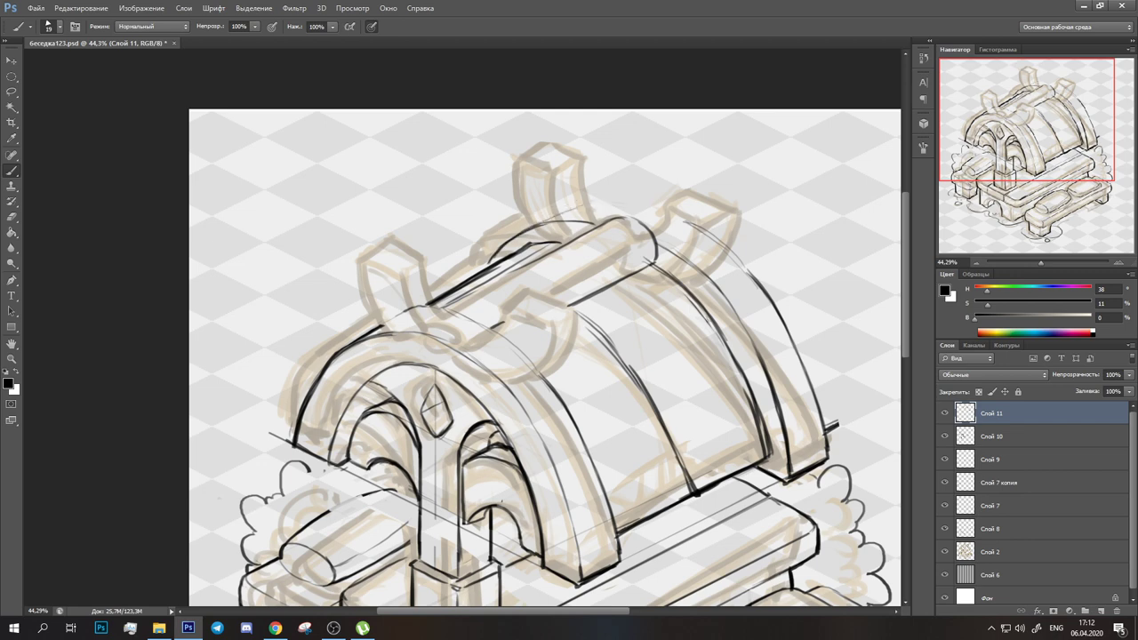
{"action": "left_click_drag", "start_coordinate": [707, 200], "coordinate": [537, 240]}
{"action": "left_click_drag", "start_coordinate": [533, 355], "coordinate": [637, 329]}
Lasso-select and erase-adjust the roof lines near the ridge
{"action": "key", "text": "l"}
{"action": "key", "text": "alt+bracketleft"}
{"action": "mouse_move", "coordinate": [533, 285]}
{"action": "left_mouse_down"}
{"action": "mouse_move", "coordinate": [384, 411]}
{"action": "mouse_move", "coordinate": [534, 284]}
{"action": "left_mouse_up"}
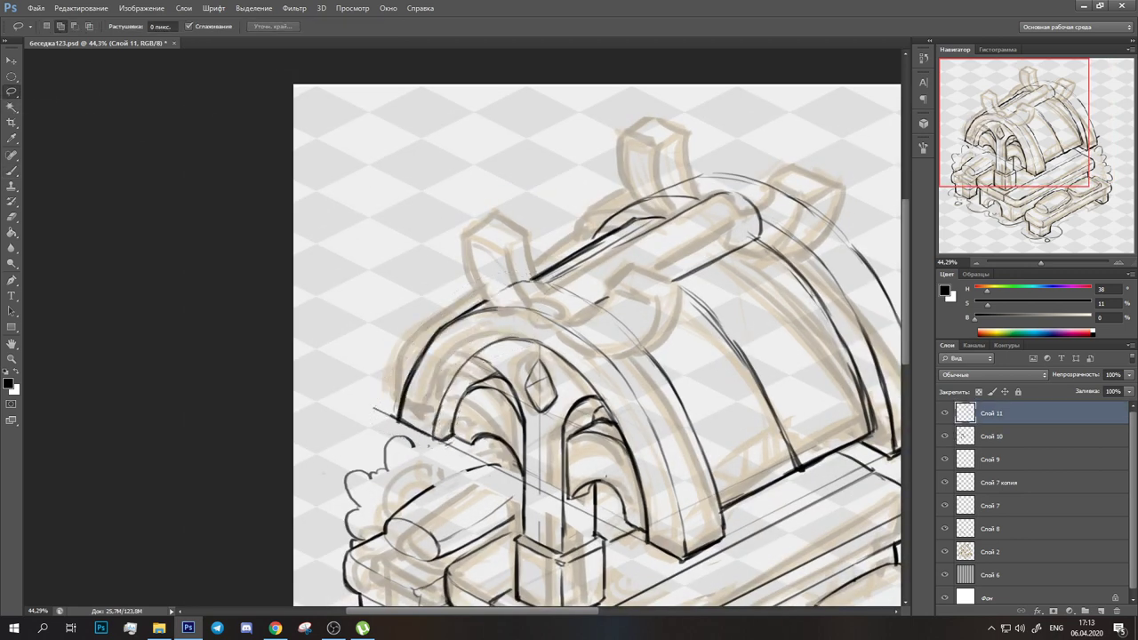
{"action": "key", "text": "e"}
{"action": "left_click_drag", "start_coordinate": [748, 157], "coordinate": [605, 124]}
{"action": "key", "text": "b"}
Ink the roof ridge, its small arched ridge block and a curved end cap
{"action": "left_click_drag", "start_coordinate": [304, 291], "coordinate": [613, 142]}
{"action": "left_click_drag", "start_coordinate": [398, 247], "coordinate": [606, 160]}
{"action": "left_click_drag", "start_coordinate": [364, 307], "coordinate": [423, 294]}
{"action": "left_click_drag", "start_coordinate": [365, 306], "coordinate": [425, 327]}
{"action": "left_click_drag", "start_coordinate": [429, 295], "coordinate": [489, 275]}
{"action": "left_click_drag", "start_coordinate": [386, 309], "coordinate": [410, 308]}
{"action": "left_click_drag", "start_coordinate": [613, 142], "coordinate": [659, 172]}
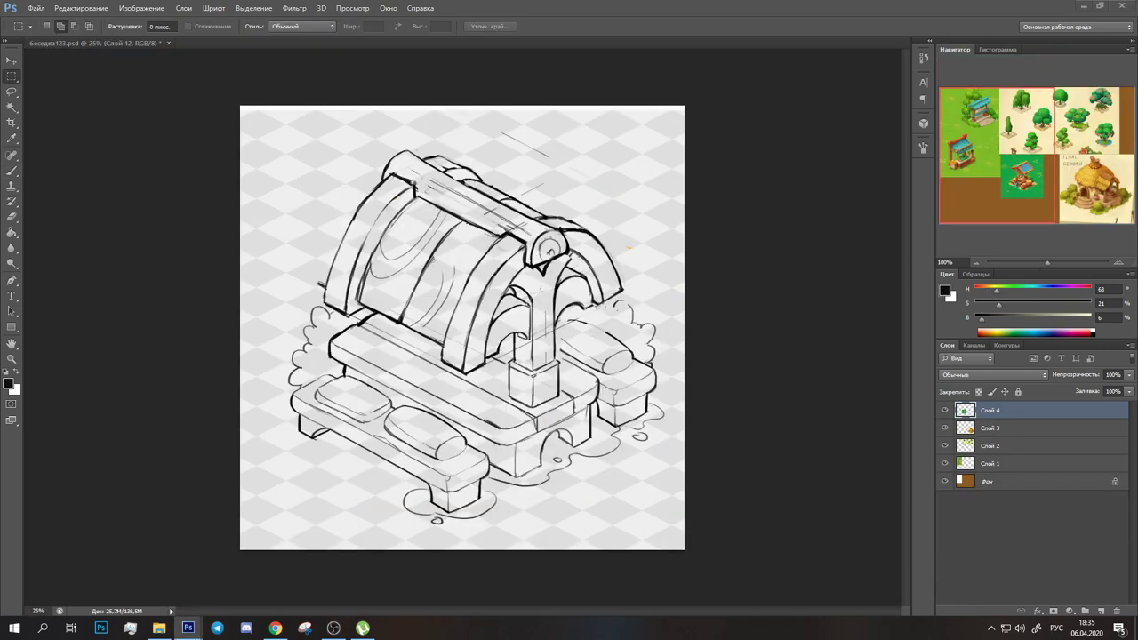
On a new layer, paint the bench top, front and ends orange-brown
{"action": "key", "text": "b"}
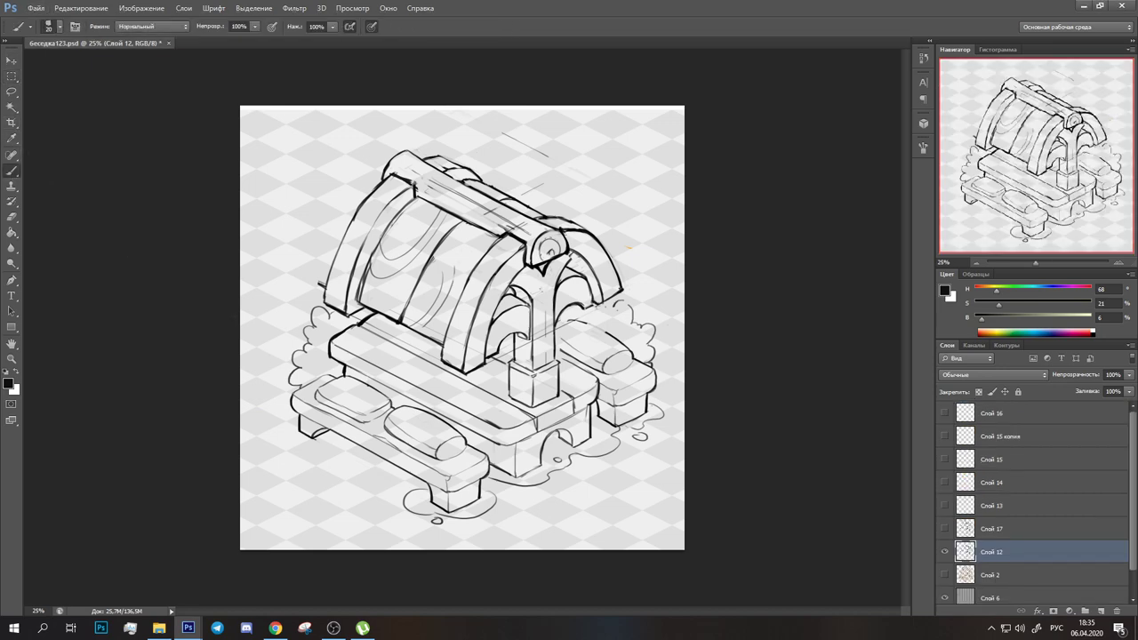
{"action": "left_click", "coordinate": [991, 529]}
{"action": "key", "text": "ctrl+shift+alt+n"}
{"action": "left_click_drag", "start_coordinate": [333, 338], "coordinate": [387, 362]}
{"action": "mouse_move", "coordinate": [373, 320]}
{"action": "left_mouse_down"}
{"action": "mouse_move", "coordinate": [405, 400]}
{"action": "mouse_move", "coordinate": [445, 320]}
{"action": "left_mouse_up"}
{"action": "left_click_drag", "start_coordinate": [507, 249], "coordinate": [449, 369]}
{"action": "mouse_move", "coordinate": [520, 279]}
{"action": "left_mouse_down"}
{"action": "mouse_move", "coordinate": [547, 364]}
{"action": "mouse_move", "coordinate": [445, 414]}
{"action": "left_mouse_up"}
{"action": "mouse_move", "coordinate": [387, 351]}
{"action": "left_mouse_down"}
{"action": "mouse_move", "coordinate": [485, 444]}
{"action": "mouse_move", "coordinate": [436, 507]}
{"action": "left_mouse_up"}
{"action": "left_click_drag", "start_coordinate": [298, 400], "coordinate": [431, 478]}
{"action": "left_click_drag", "start_coordinate": [378, 431], "coordinate": [462, 480]}
Paint the pillar base, right bench, beams and roof arches brown
{"action": "left_click_drag", "start_coordinate": [452, 418], "coordinate": [582, 387]}
{"action": "mouse_move", "coordinate": [494, 471]}
{"action": "left_mouse_down"}
{"action": "mouse_move", "coordinate": [547, 440]}
{"action": "mouse_move", "coordinate": [639, 351]}
{"action": "mouse_move", "coordinate": [654, 414]}
{"action": "left_mouse_up"}
{"action": "left_click_drag", "start_coordinate": [511, 240], "coordinate": [516, 280]}
{"action": "left_click_drag", "start_coordinate": [383, 205], "coordinate": [476, 213]}
{"action": "left_click_drag", "start_coordinate": [396, 177], "coordinate": [333, 307]}
{"action": "left_click_drag", "start_coordinate": [382, 231], "coordinate": [355, 306]}
{"action": "mouse_move", "coordinate": [391, 160]}
{"action": "left_mouse_down"}
{"action": "mouse_move", "coordinate": [458, 182]}
{"action": "mouse_move", "coordinate": [533, 240]}
{"action": "mouse_move", "coordinate": [582, 306]}
{"action": "left_mouse_up"}
{"action": "mouse_move", "coordinate": [578, 233]}
{"action": "left_mouse_down"}
{"action": "mouse_move", "coordinate": [604, 286]}
{"action": "mouse_move", "coordinate": [569, 311]}
{"action": "left_mouse_up"}
Paint the middle front cushion yellow and the left and right cushions red
{"action": "left_click", "coordinate": [993, 332]}
{"action": "left_click_drag", "start_coordinate": [391, 420], "coordinate": [455, 449]}
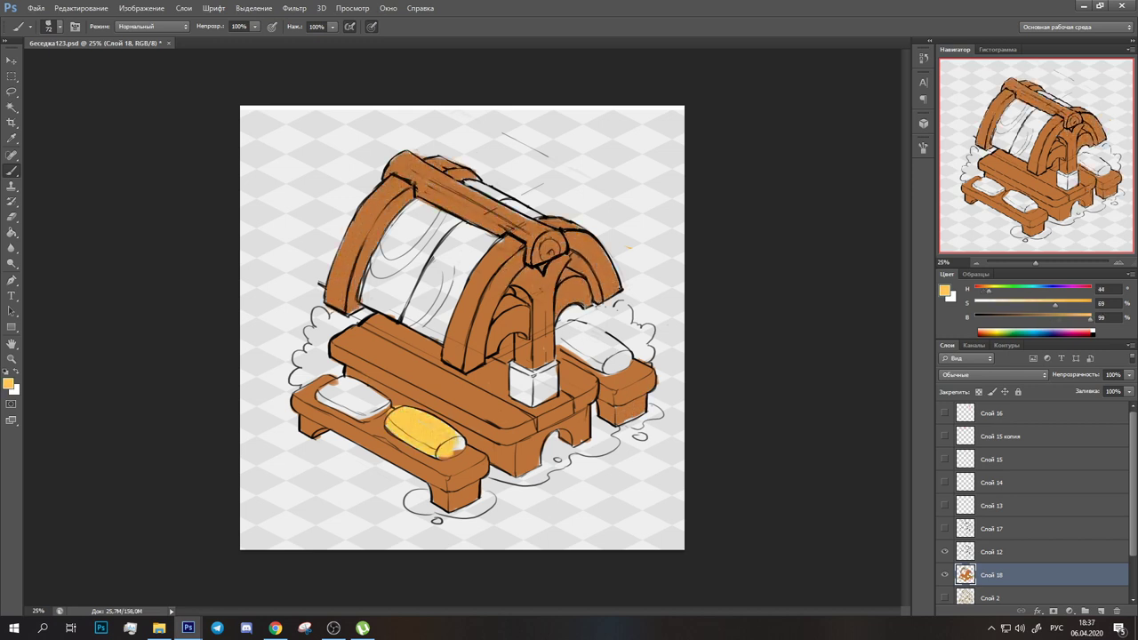
{"action": "left_click", "coordinate": [979, 332]}
{"action": "left_click_drag", "start_coordinate": [320, 387], "coordinate": [387, 413]}
{"action": "mouse_move", "coordinate": [560, 333]}
{"action": "left_mouse_down"}
{"action": "mouse_move", "coordinate": [618, 364]}
{"action": "mouse_move", "coordinate": [568, 328]}
{"action": "left_mouse_up"}
Paint the fountain post and arches blue and its base cube dark blue
{"action": "left_click", "coordinate": [1038, 333]}
{"action": "left_click_drag", "start_coordinate": [539, 282], "coordinate": [537, 360]}
{"action": "left_click_drag", "start_coordinate": [523, 304], "coordinate": [494, 354]}
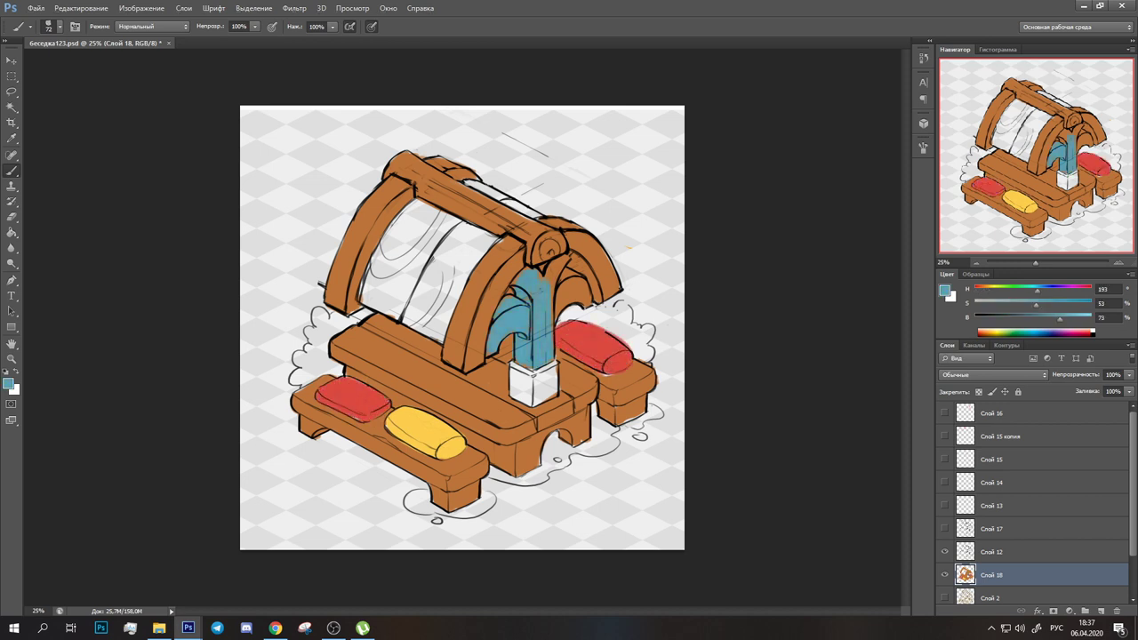
{"action": "left_click", "coordinate": [1038, 334]}
{"action": "mouse_move", "coordinate": [544, 366]}
{"action": "left_mouse_down"}
{"action": "mouse_move", "coordinate": [544, 400]}
{"action": "mouse_move", "coordinate": [523, 405]}
{"action": "left_mouse_up"}
Paint the roof red, touch up the wood, and start a light-tan table-top layer
{"action": "left_click", "coordinate": [980, 333]}
{"action": "mouse_move", "coordinate": [373, 213]}
{"action": "left_mouse_down"}
{"action": "mouse_move", "coordinate": [444, 311]}
{"action": "mouse_move", "coordinate": [391, 294]}
{"action": "left_mouse_up"}
{"action": "left_click_drag", "start_coordinate": [409, 222], "coordinate": [480, 320]}
{"action": "left_click_drag", "start_coordinate": [444, 240], "coordinate": [471, 337]}
{"action": "left_click_drag", "start_coordinate": [364, 293], "coordinate": [444, 338]}
{"action": "left_click_drag", "start_coordinate": [405, 200], "coordinate": [498, 245]}
{"action": "left_click_drag", "start_coordinate": [466, 186], "coordinate": [537, 217]}
{"action": "left_click", "coordinate": [533, 236], "text": "alt"}
{"action": "key", "text": "ctrl+shift+alt+n"}
{"action": "left_click", "coordinate": [1013, 306]}
Paint the table top light tan and restore its orange-brown border
{"action": "mouse_move", "coordinate": [384, 329]}
{"action": "left_mouse_down"}
{"action": "mouse_move", "coordinate": [421, 396]}
{"action": "mouse_move", "coordinate": [489, 407]}
{"action": "mouse_move", "coordinate": [435, 405]}
{"action": "left_mouse_up"}
{"action": "left_click_drag", "start_coordinate": [413, 373], "coordinate": [498, 418]}
{"action": "left_click_drag", "start_coordinate": [364, 333], "coordinate": [462, 386]}
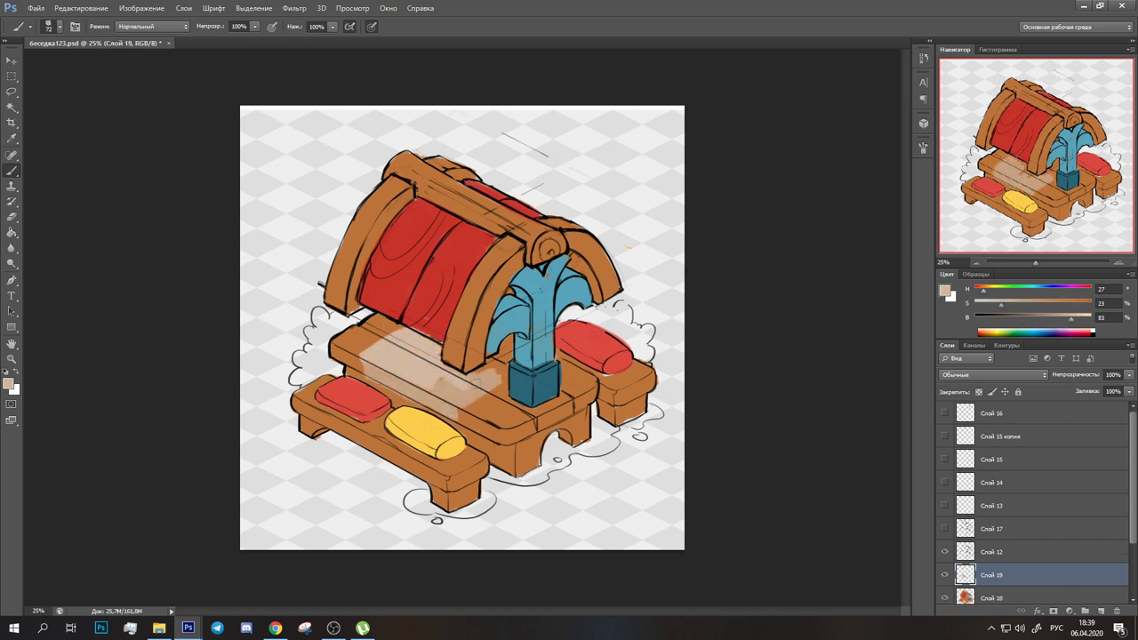
{"action": "left_click_drag", "start_coordinate": [471, 343], "coordinate": [506, 400]}
{"action": "left_click_drag", "start_coordinate": [360, 365], "coordinate": [454, 422]}
{"action": "left_click", "coordinate": [1001, 305]}
{"action": "left_click", "coordinate": [351, 342], "text": "alt"}
{"action": "left_click_drag", "start_coordinate": [360, 331], "coordinate": [410, 359]}
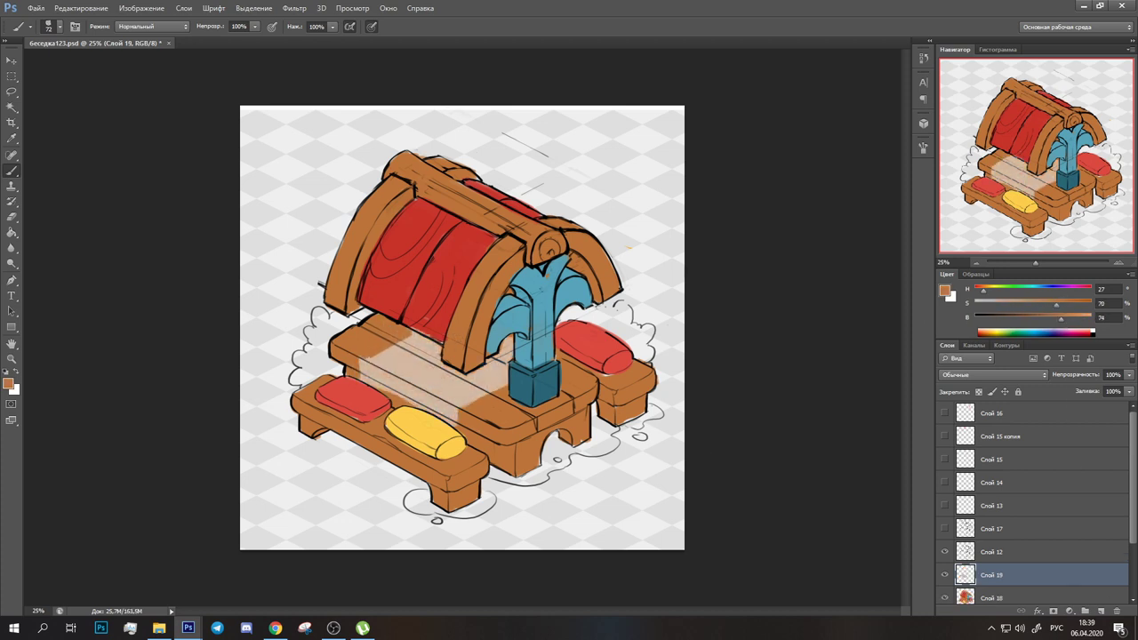
{"action": "left_click", "coordinate": [358, 384], "text": "alt"}
Paint green bushes beside the table and cushion, plus tan ground under the bench
{"action": "left_click", "coordinate": [1020, 332]}
{"action": "left_click_drag", "start_coordinate": [333, 311], "coordinate": [313, 338]}
{"action": "left_click_drag", "start_coordinate": [369, 311], "coordinate": [293, 382]}
{"action": "mouse_move", "coordinate": [560, 311]}
{"action": "left_mouse_down"}
{"action": "mouse_move", "coordinate": [604, 320]}
{"action": "mouse_move", "coordinate": [653, 360]}
{"action": "left_mouse_up"}
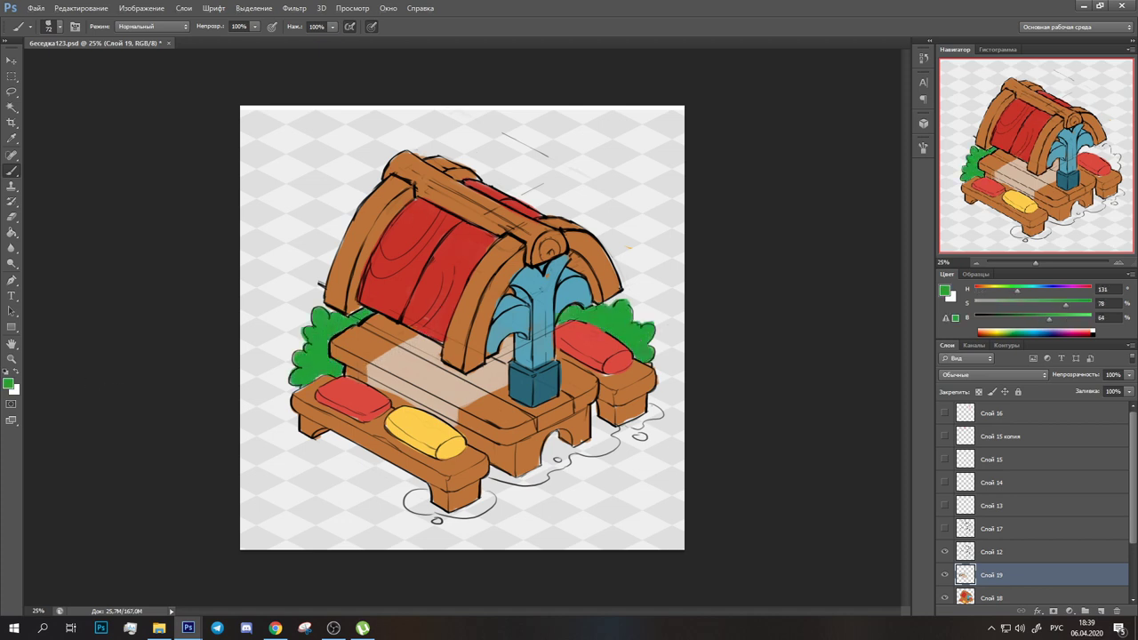
{"action": "left_click", "coordinate": [990, 333]}
{"action": "mouse_move", "coordinate": [409, 494]}
{"action": "left_mouse_down"}
{"action": "mouse_move", "coordinate": [493, 515]}
{"action": "mouse_move", "coordinate": [613, 428]}
{"action": "mouse_move", "coordinate": [632, 440]}
{"action": "left_mouse_up"}
{"action": "left_click_drag", "start_coordinate": [289, 430], "coordinate": [342, 453]}
On a new 44%-opacity layer, paint dark shading over the fountain and surrounding table
{"action": "left_click", "coordinate": [1101, 611]}
{"action": "left_click", "coordinate": [996, 317]}
{"action": "left_click_drag", "start_coordinate": [1128, 374], "coordinate": [1086, 389]}
{"action": "left_click_drag", "start_coordinate": [498, 284], "coordinate": [525, 364]}
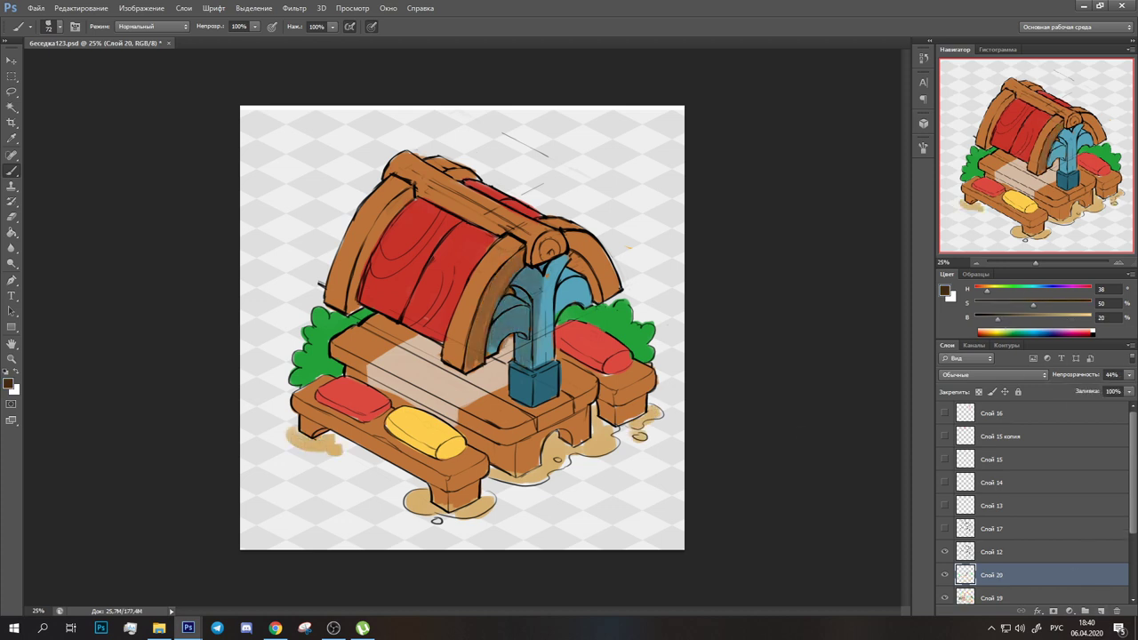
{"action": "left_click_drag", "start_coordinate": [533, 240], "coordinate": [613, 356]}
{"action": "left_click_drag", "start_coordinate": [542, 276], "coordinate": [542, 404]}
{"action": "left_click_drag", "start_coordinate": [497, 342], "coordinate": [591, 391]}
{"action": "mouse_move", "coordinate": [382, 320]}
{"action": "left_mouse_down"}
{"action": "mouse_move", "coordinate": [471, 382]}
{"action": "mouse_move", "coordinate": [356, 391]}
{"action": "mouse_move", "coordinate": [516, 400]}
{"action": "left_mouse_up"}
Shade the roof, cushions, bench and table front with a dark reddish colour
{"action": "key", "text": "e"}
{"action": "key", "text": "b"}
{"action": "left_click", "coordinate": [382, 240], "text": "alt"}
{"action": "left_click_drag", "start_coordinate": [369, 205], "coordinate": [391, 284]}
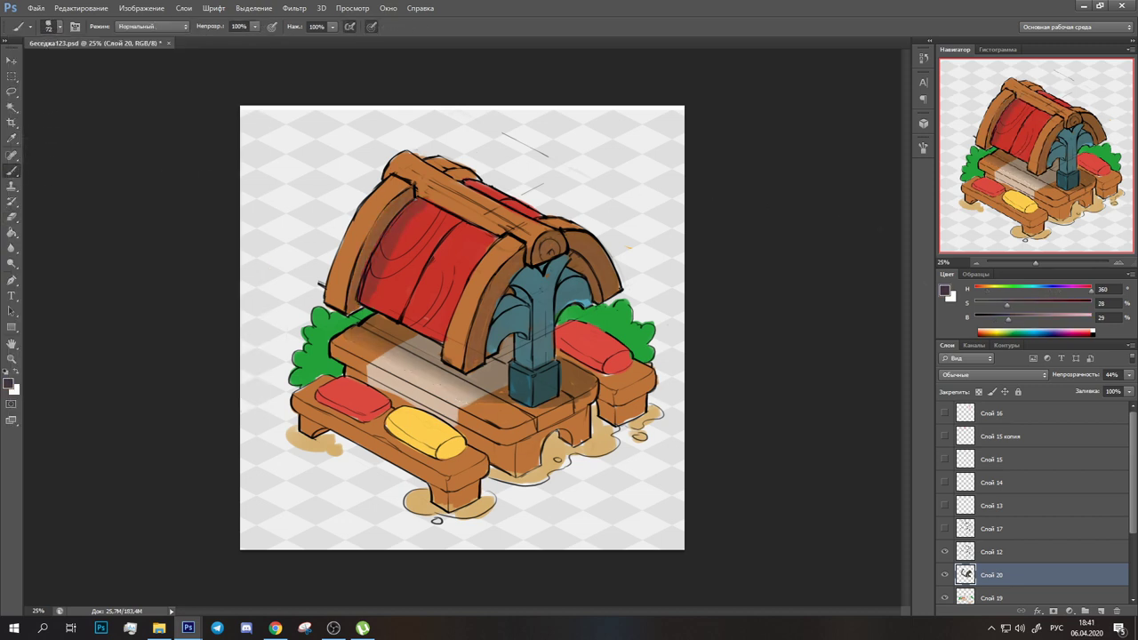
{"action": "left_click_drag", "start_coordinate": [560, 378], "coordinate": [613, 347]}
{"action": "mouse_move", "coordinate": [568, 307]}
{"action": "left_mouse_down"}
{"action": "mouse_move", "coordinate": [636, 343]}
{"action": "mouse_move", "coordinate": [648, 418]}
{"action": "left_mouse_up"}
{"action": "left_click_drag", "start_coordinate": [511, 400], "coordinate": [578, 445]}
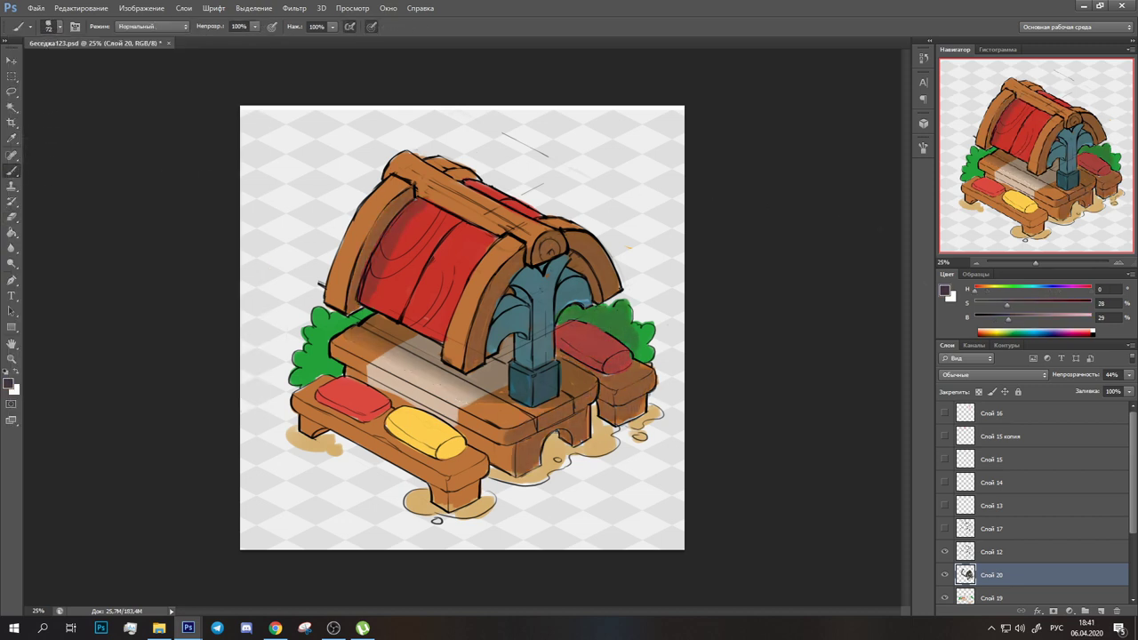
{"action": "left_click_drag", "start_coordinate": [453, 462], "coordinate": [487, 507]}
{"action": "left_click_drag", "start_coordinate": [476, 438], "coordinate": [440, 457]}
{"action": "left_click_drag", "start_coordinate": [396, 404], "coordinate": [374, 423]}
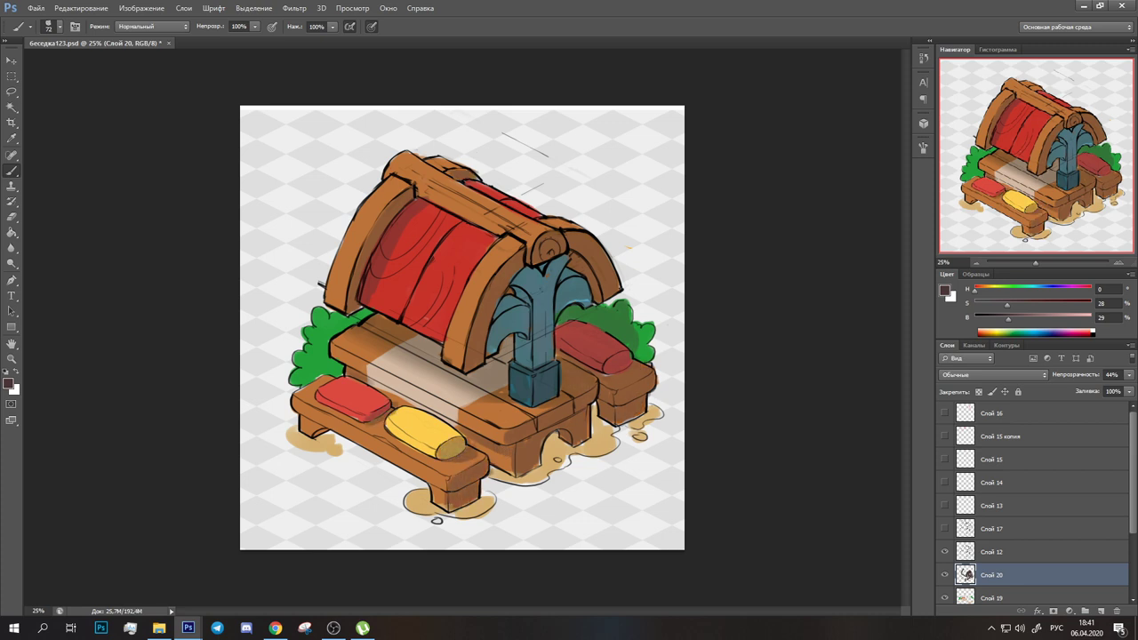
Shade the table top with a large black brush on new layers at 56% opacity
{"action": "key", "text": "ctrl+shift+alt+n"}
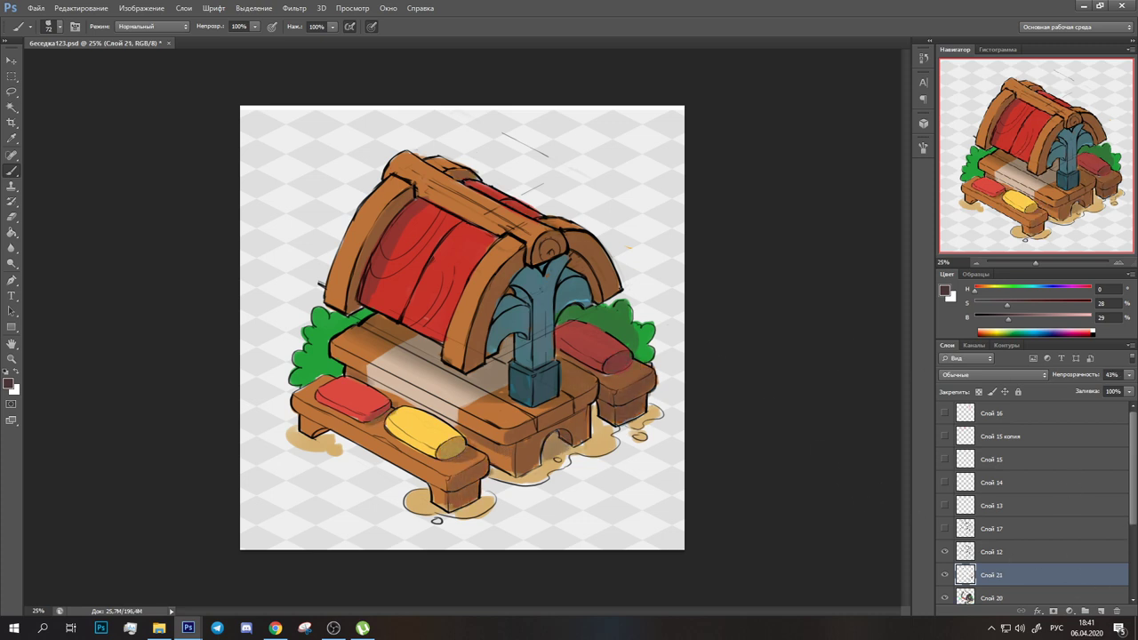
{"action": "left_click_drag", "start_coordinate": [368, 334], "coordinate": [496, 386]}
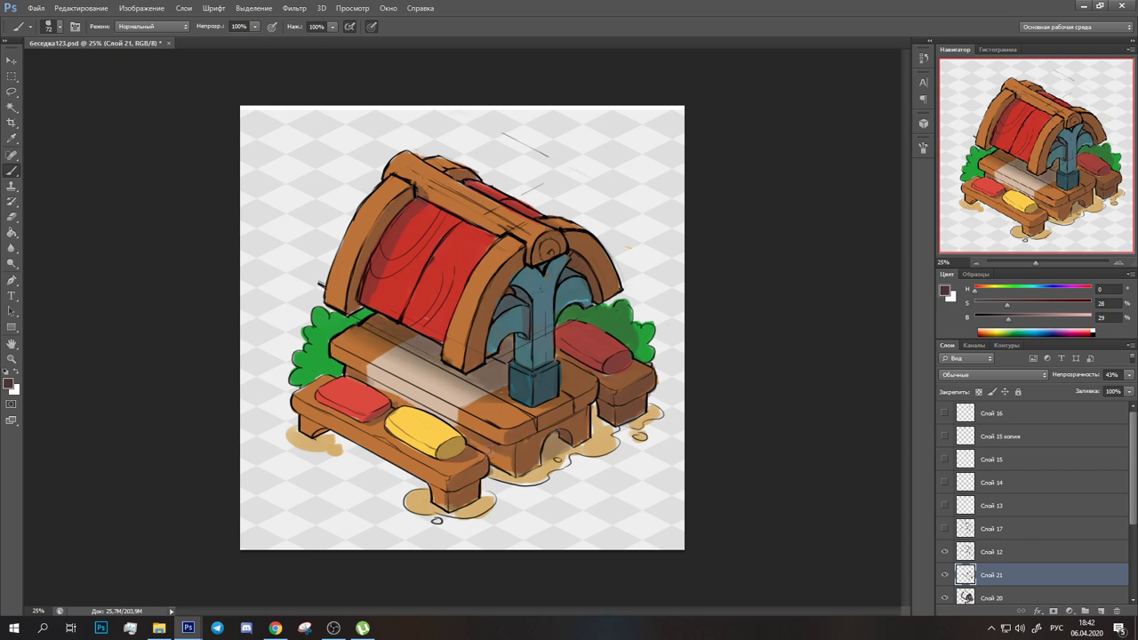
{"action": "key", "text": "ctrl+shift+alt+n"}
{"action": "left_click", "coordinate": [58, 26]}
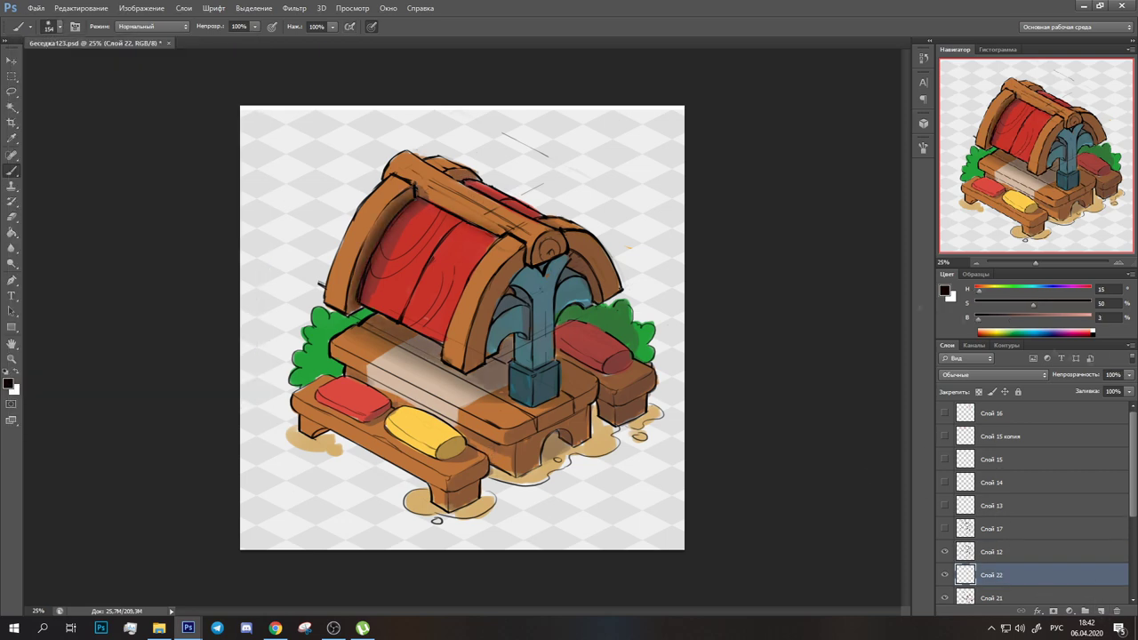
{"action": "mouse_move", "coordinate": [513, 391]}
{"action": "left_mouse_down"}
{"action": "mouse_move", "coordinate": [564, 412]}
{"action": "mouse_move", "coordinate": [563, 456]}
{"action": "left_mouse_up"}
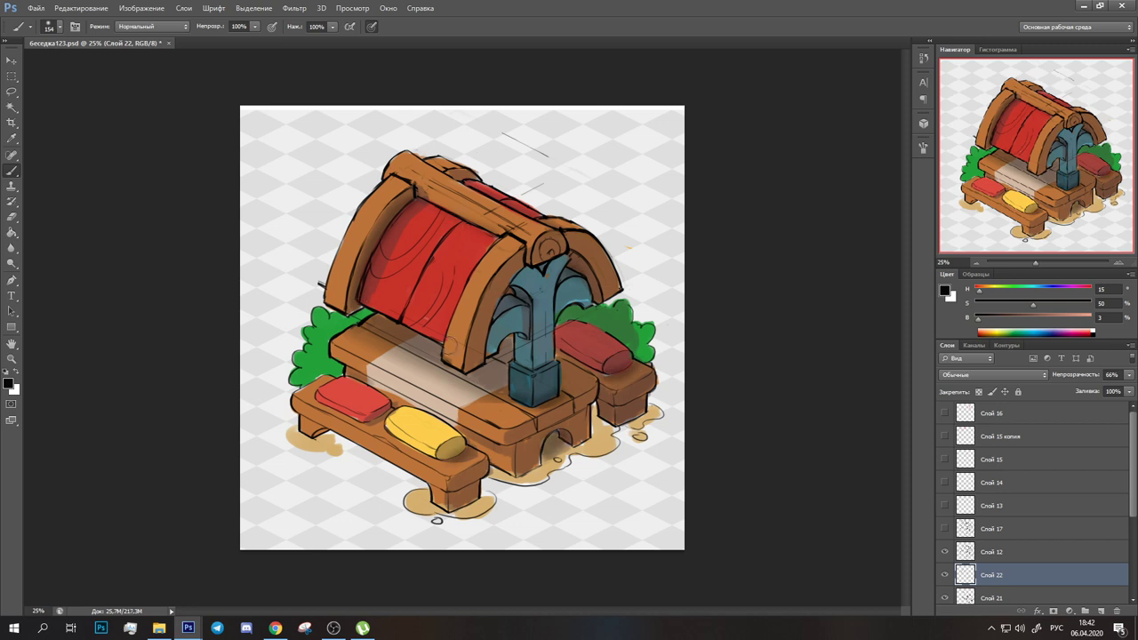
{"action": "key", "text": "5"}
{"action": "key", "text": "6"}
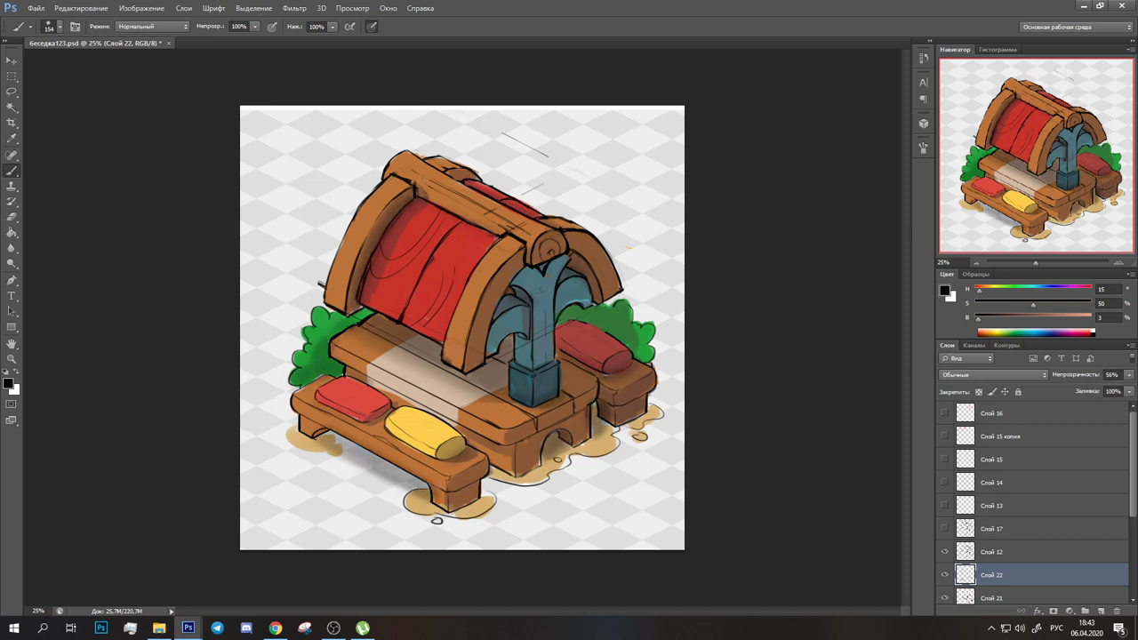
On a new layer, add a teal stroke to the pillar and bright red on the roof
{"action": "key", "text": "ctrl+shift+alt+n"}
{"action": "left_click", "coordinate": [533, 311], "text": "alt"}
{"action": "left_click", "coordinate": [49, 26]}
{"action": "double_click", "coordinate": [53, 356]}
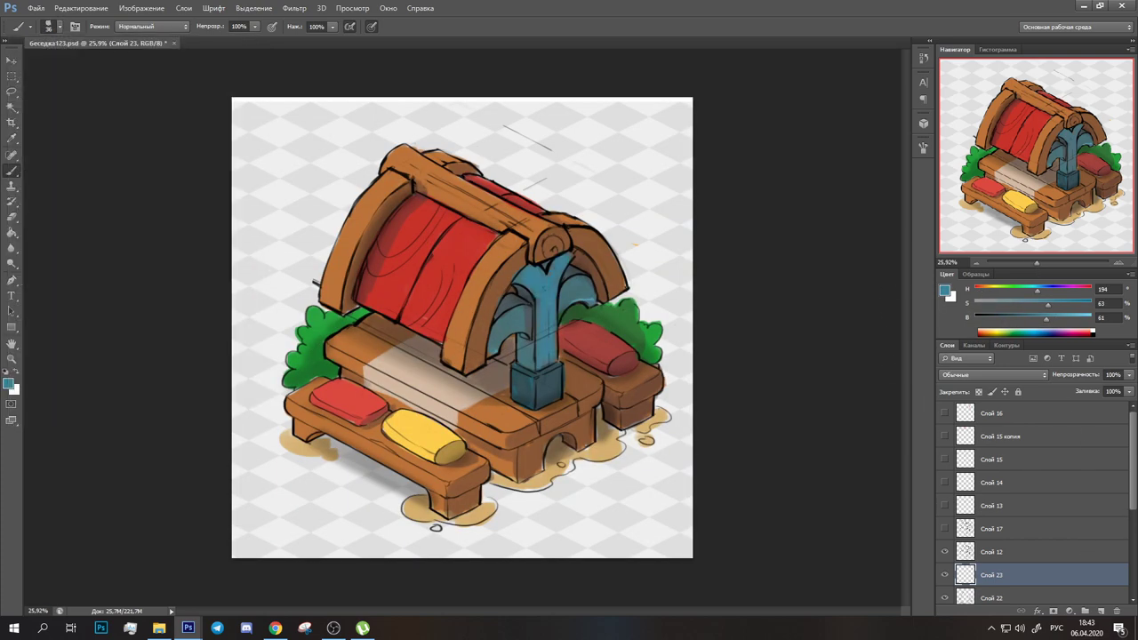
{"action": "left_click_drag", "start_coordinate": [553, 371], "coordinate": [558, 391]}
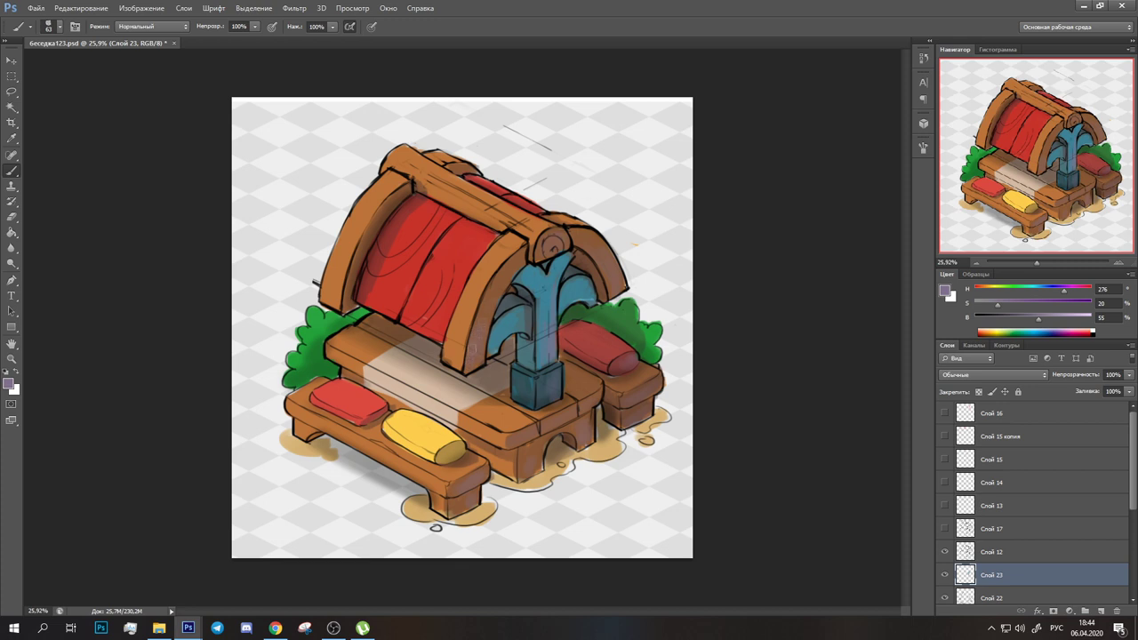
{"action": "left_click", "coordinate": [386, 289], "text": "alt"}
{"action": "left_click_drag", "start_coordinate": [400, 271], "coordinate": [449, 222]}
{"action": "left_click_drag", "start_coordinate": [391, 307], "coordinate": [480, 209]}
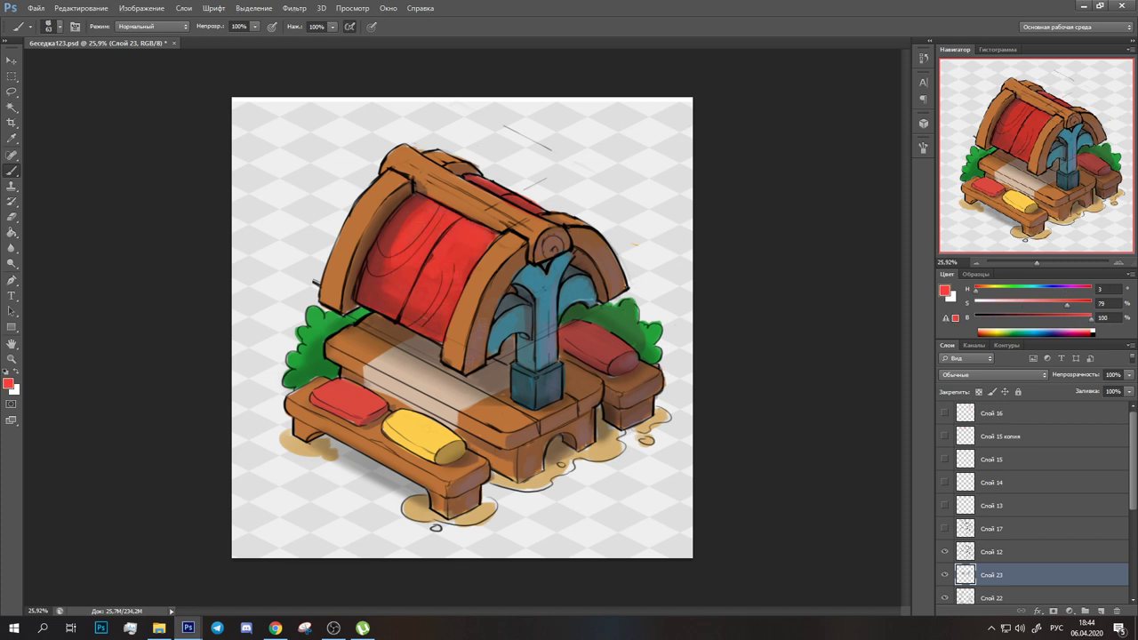
Brighten the roof arch and bench with orange, and lighten the cushions coral red
{"action": "left_click", "coordinate": [484, 271], "text": "alt"}
{"action": "mouse_move", "coordinate": [373, 257]}
{"action": "left_mouse_down"}
{"action": "mouse_move", "coordinate": [382, 187]}
{"action": "mouse_move", "coordinate": [542, 231]}
{"action": "left_mouse_up"}
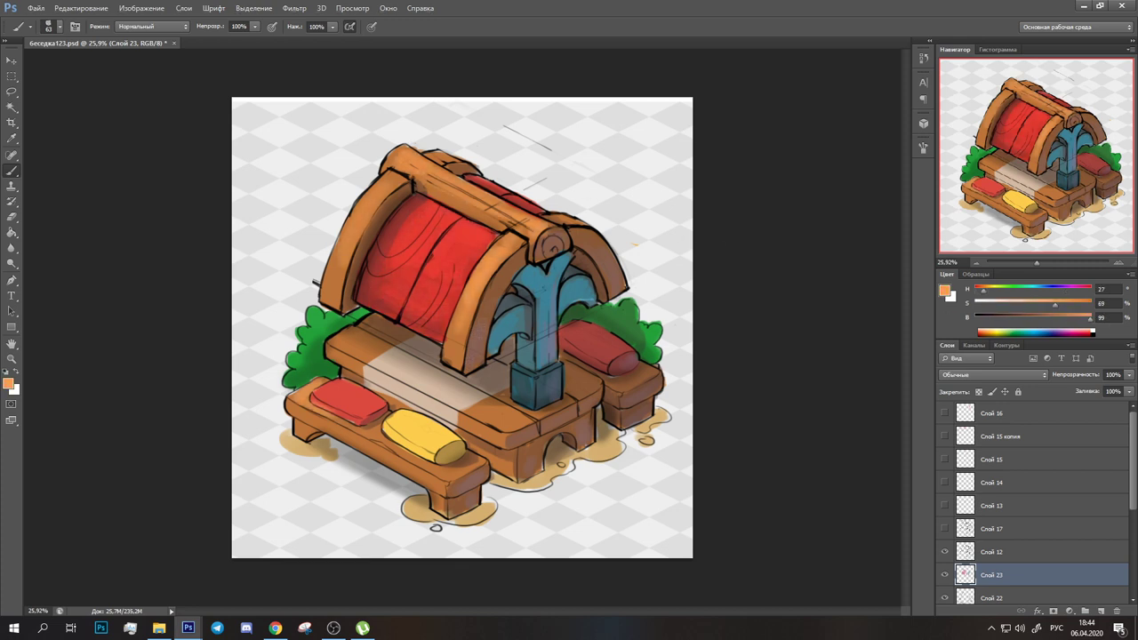
{"action": "left_click_drag", "start_coordinate": [338, 417], "coordinate": [453, 480]}
{"action": "left_click_drag", "start_coordinate": [471, 407], "coordinate": [542, 431]}
{"action": "left_click", "coordinate": [355, 398], "text": "alt"}
{"action": "left_click_drag", "start_coordinate": [320, 391], "coordinate": [378, 413]}
{"action": "left_click_drag", "start_coordinate": [568, 334], "coordinate": [611, 360]}
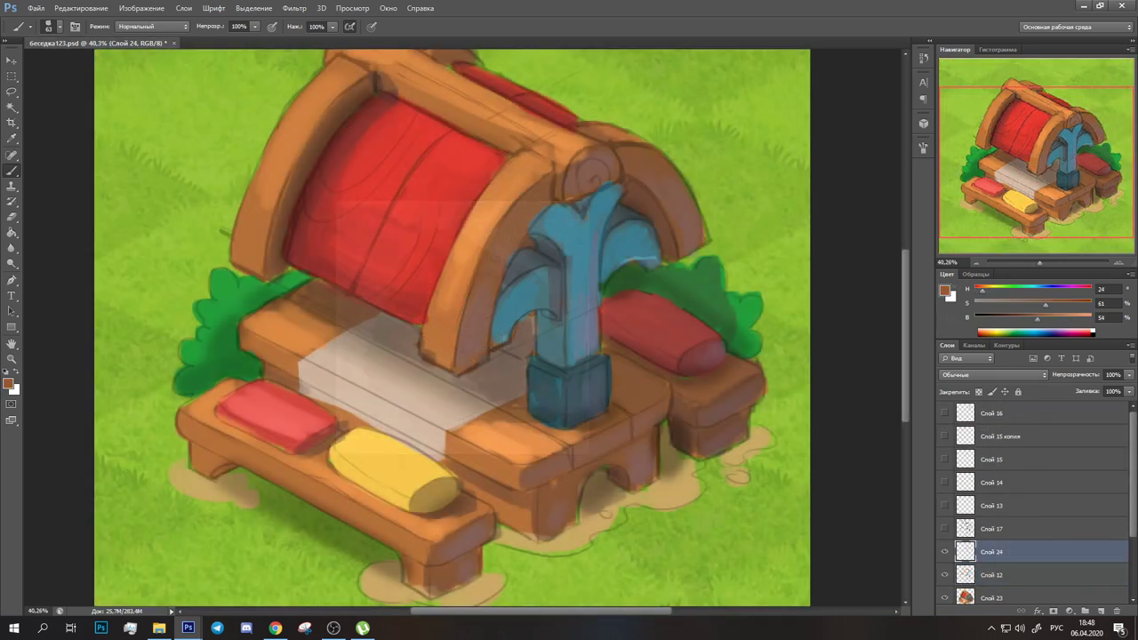
Sample wood colours and brighten the left arch's inner edge with light orange
{"action": "left_click", "coordinate": [430, 350], "text": "alt"}
{"action": "left_click", "coordinate": [418, 347], "text": "alt"}
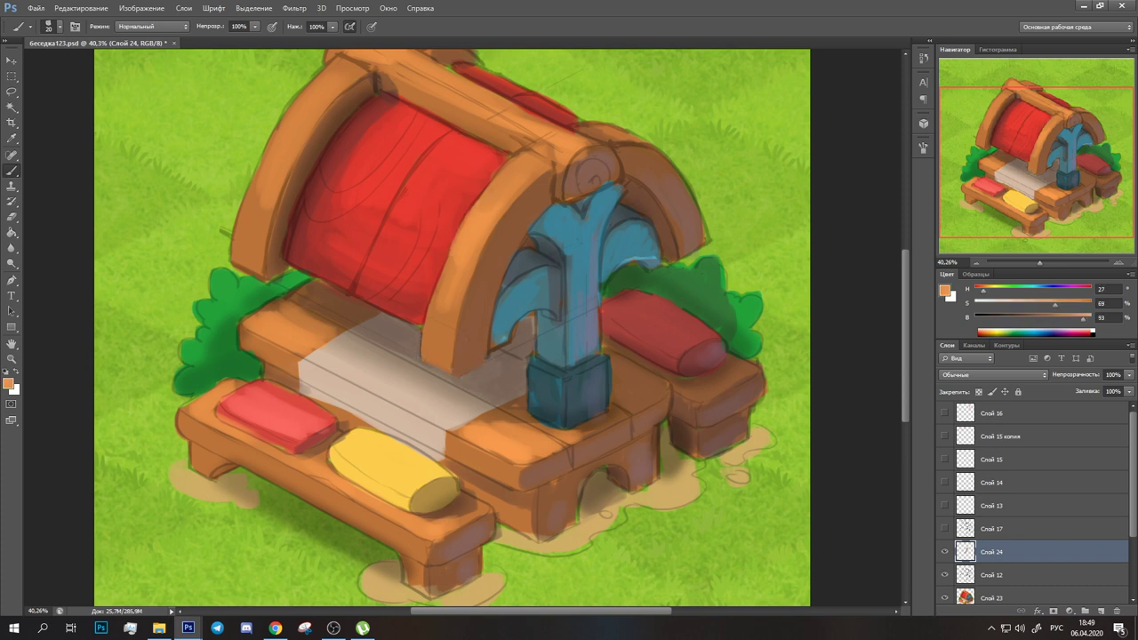
{"action": "left_click", "coordinate": [506, 191], "text": "alt"}
{"action": "left_click", "coordinate": [418, 347], "text": "alt"}
{"action": "left_click", "coordinate": [460, 306], "text": "alt"}
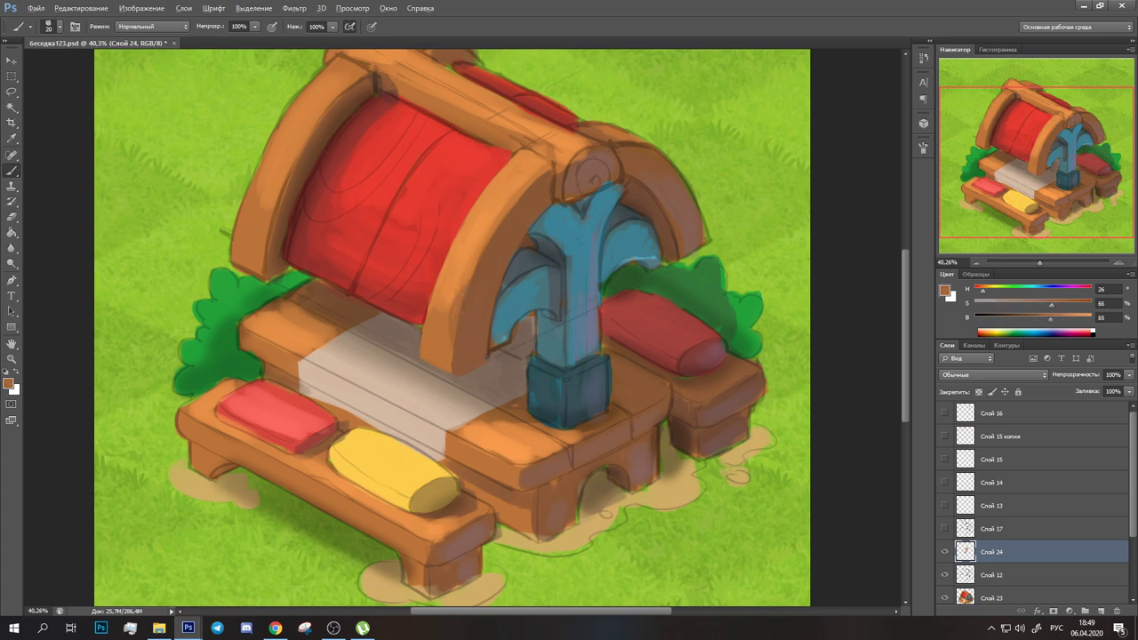
{"action": "left_click", "coordinate": [474, 218], "text": "alt"}
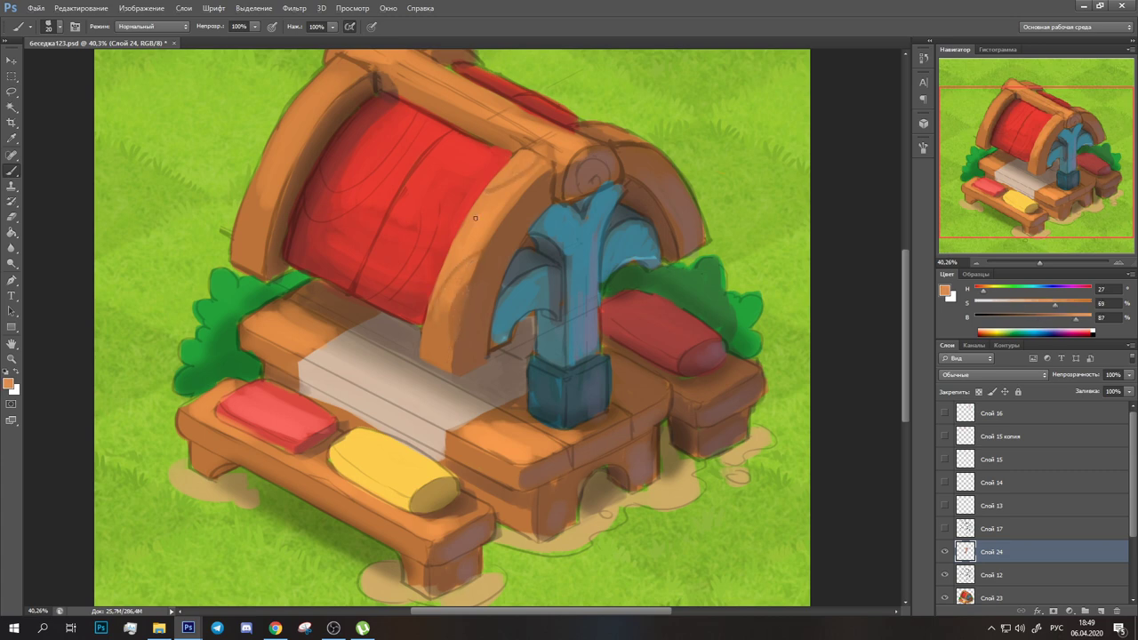
{"action": "left_click_drag", "start_coordinate": [493, 207], "coordinate": [532, 278]}
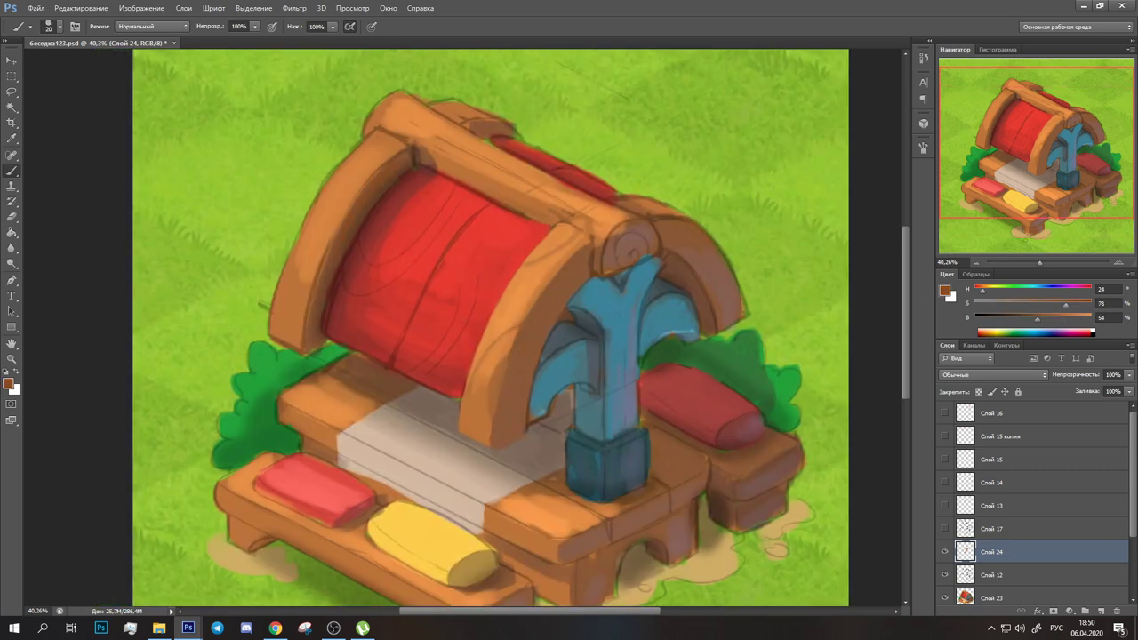
{"action": "left_click_drag", "start_coordinate": [316, 338], "coordinate": [400, 164]}
{"action": "left_click", "coordinate": [342, 167], "text": "alt"}
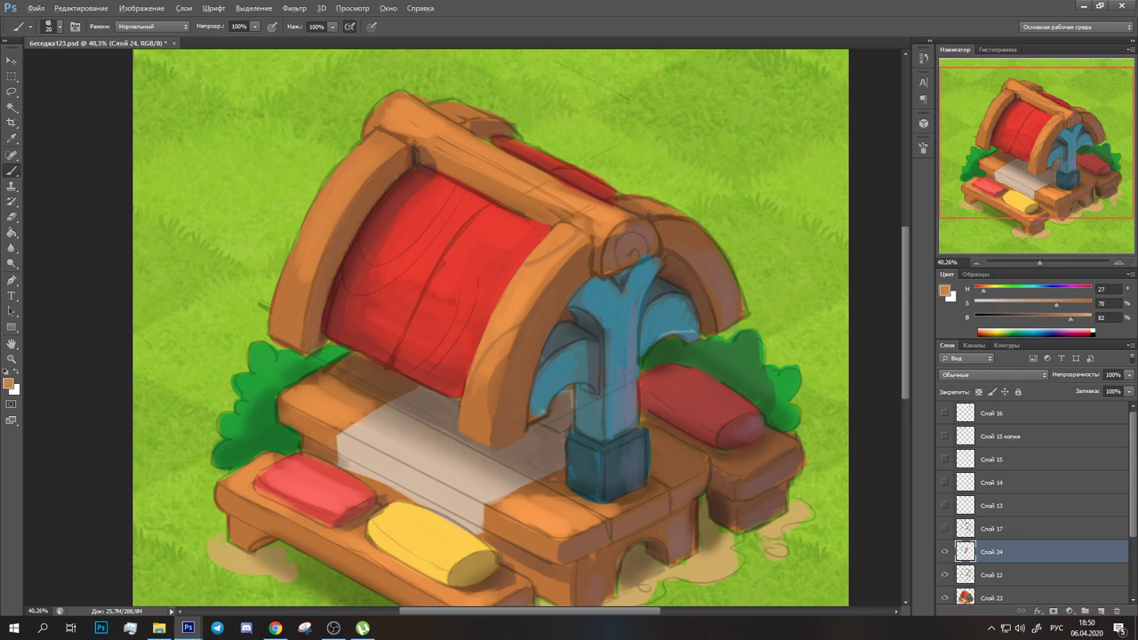
{"action": "left_click", "coordinate": [286, 326], "text": "alt"}
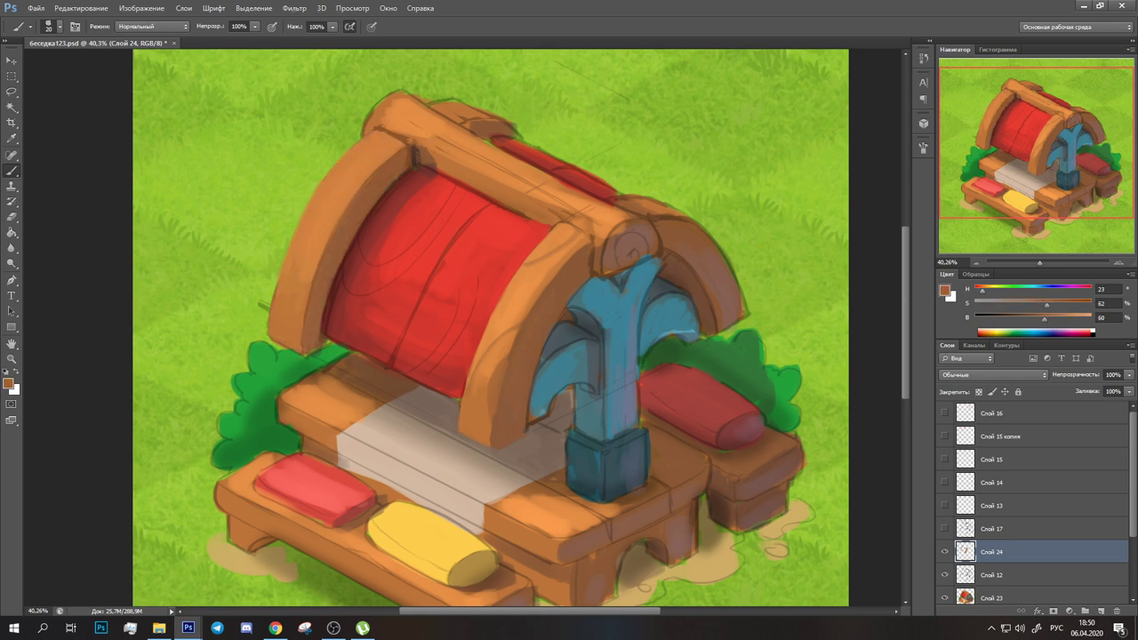
Lower Слой 12 to 29% opacity and return to Слой 24
{"action": "left_click", "coordinate": [403, 185], "text": "alt"}
{"action": "left_click", "coordinate": [1022, 575]}
{"action": "left_click_drag", "start_coordinate": [1129, 374], "coordinate": [1085, 394]}
{"action": "left_click", "coordinate": [1022, 552]}
Add red highlights and darker shading on the roof drum, covering its top shadow in orange
{"action": "left_click", "coordinate": [382, 238], "text": "alt"}
{"action": "left_click_drag", "start_coordinate": [391, 196], "coordinate": [418, 285]}
{"action": "left_click", "coordinate": [408, 206], "text": "alt"}
{"action": "mouse_move", "coordinate": [400, 236]}
{"action": "left_mouse_down"}
{"action": "mouse_move", "coordinate": [423, 178]}
{"action": "mouse_move", "coordinate": [351, 275]}
{"action": "mouse_move", "coordinate": [391, 293]}
{"action": "left_mouse_up"}
{"action": "left_click", "coordinate": [365, 244], "text": "alt"}
{"action": "left_click", "coordinate": [444, 244], "text": "alt"}
{"action": "left_click", "coordinate": [418, 356], "text": "alt"}
{"action": "left_click_drag", "start_coordinate": [400, 355], "coordinate": [431, 378]}
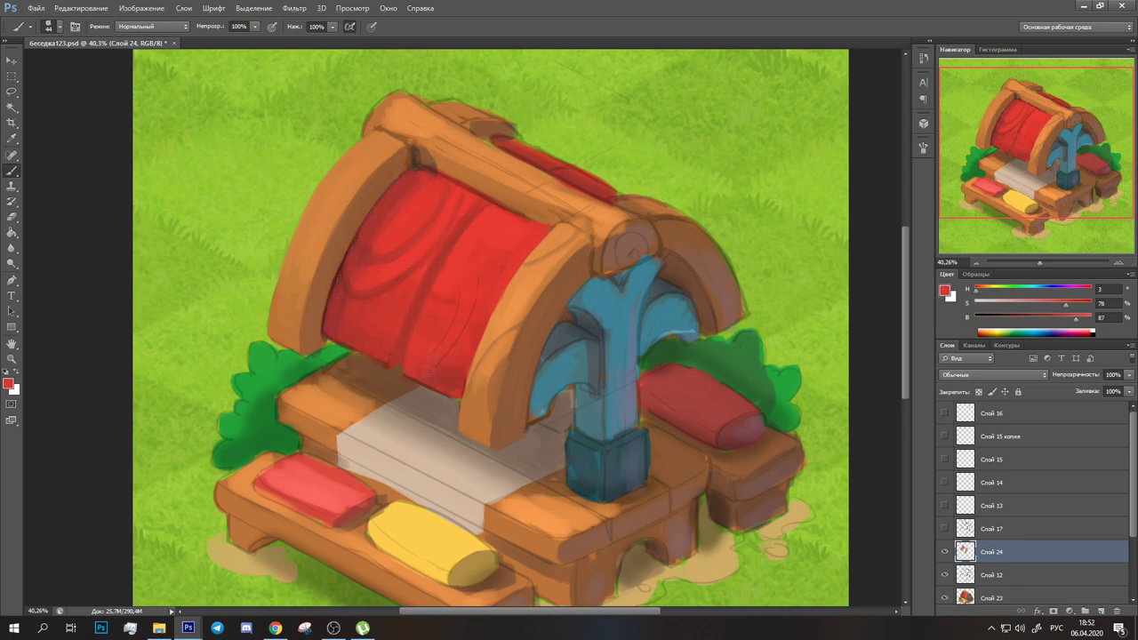
{"action": "left_click", "coordinate": [524, 203], "text": "alt"}
{"action": "left_click_drag", "start_coordinate": [416, 150], "coordinate": [443, 173]}
Add a new layer set to Overlay blending
{"action": "left_click", "coordinate": [1085, 611]}
{"action": "left_click", "coordinate": [993, 374]}
{"action": "left_click", "coordinate": [987, 222]}
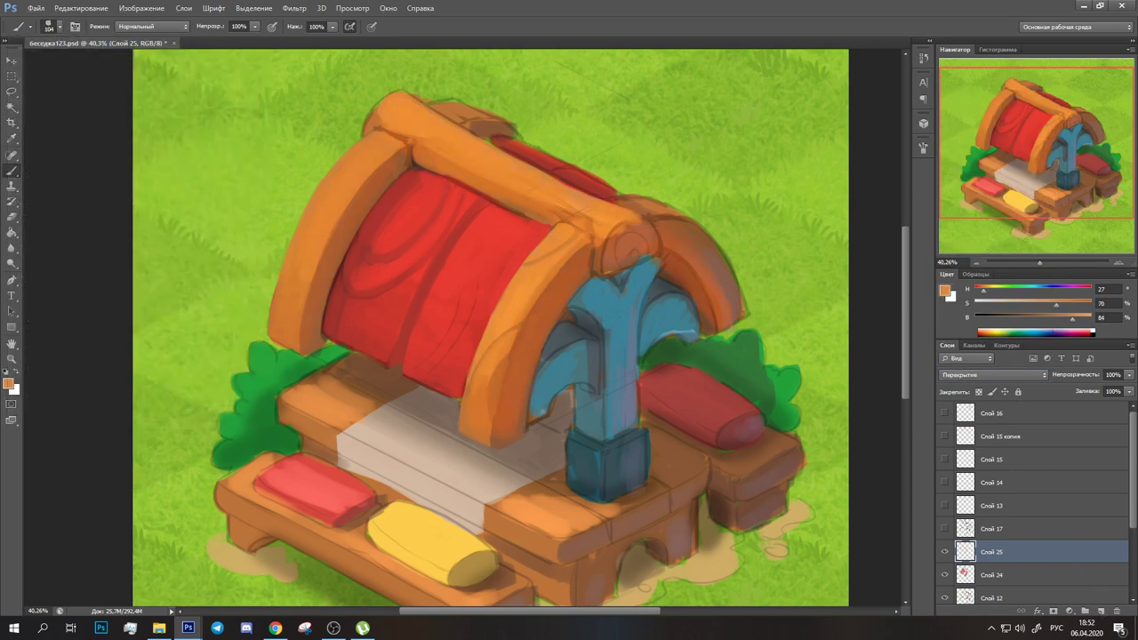
Paint the overlay tint at 69% opacity and repaint the blue pillar more solidly in dark blue
{"action": "left_click_drag", "start_coordinate": [489, 373], "coordinate": [542, 267]}
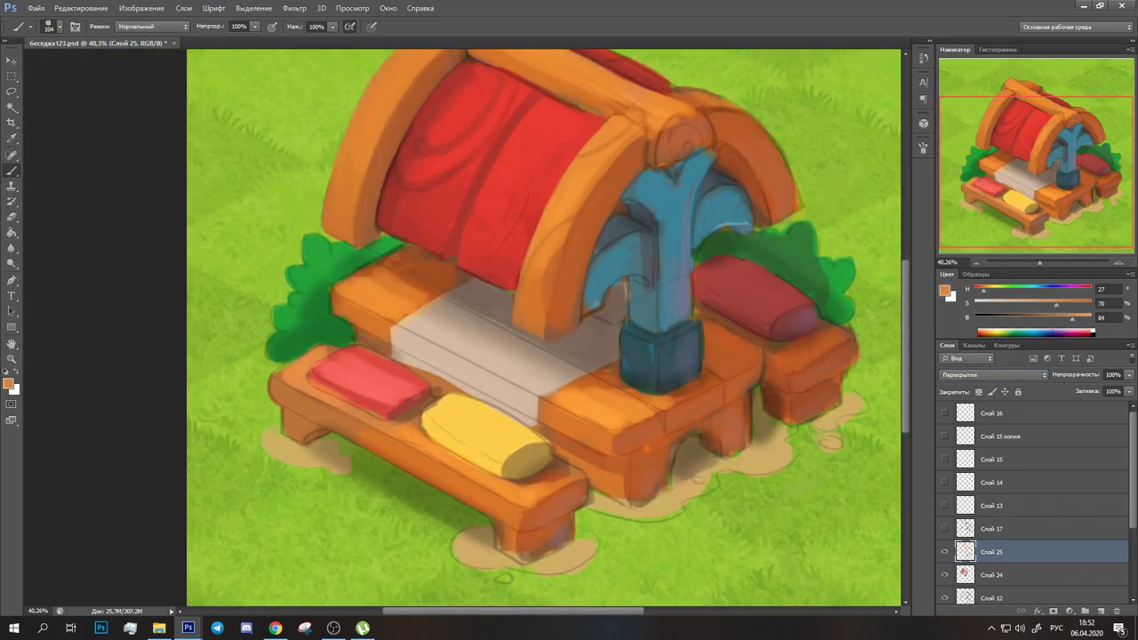
{"action": "left_click_drag", "start_coordinate": [533, 266], "coordinate": [540, 373]}
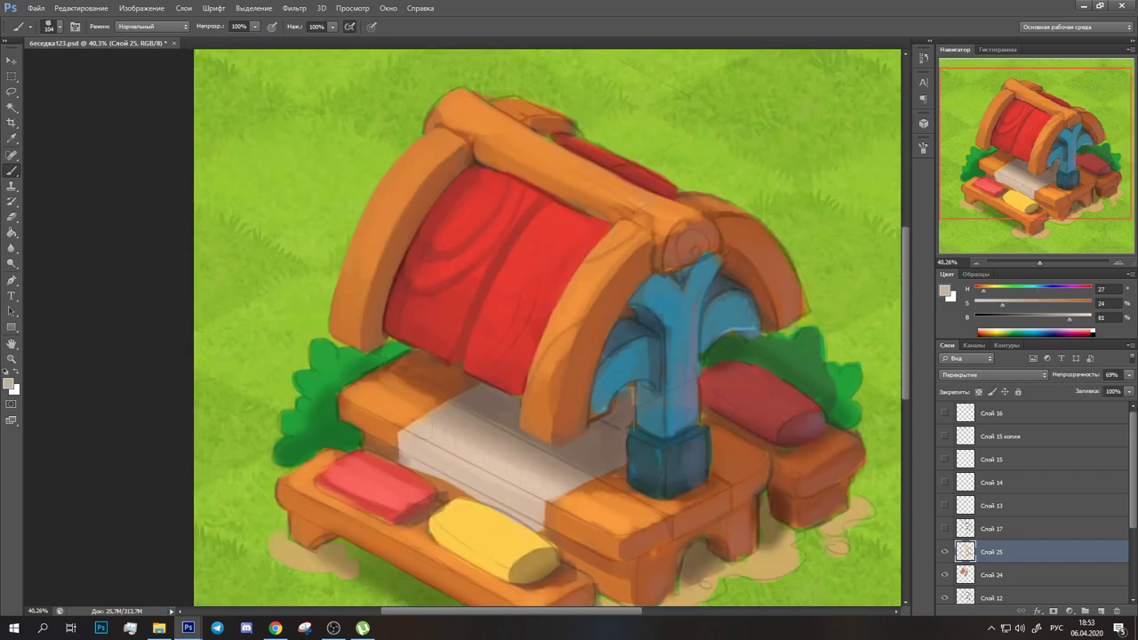
{"action": "left_click", "coordinate": [667, 463], "text": "alt"}
{"action": "scroll", "coordinate": [533, 329], "scroll_direction": "up", "scroll_amount": 1, "text": "alt"}
{"action": "left_click_drag", "start_coordinate": [587, 222], "coordinate": [658, 267]}
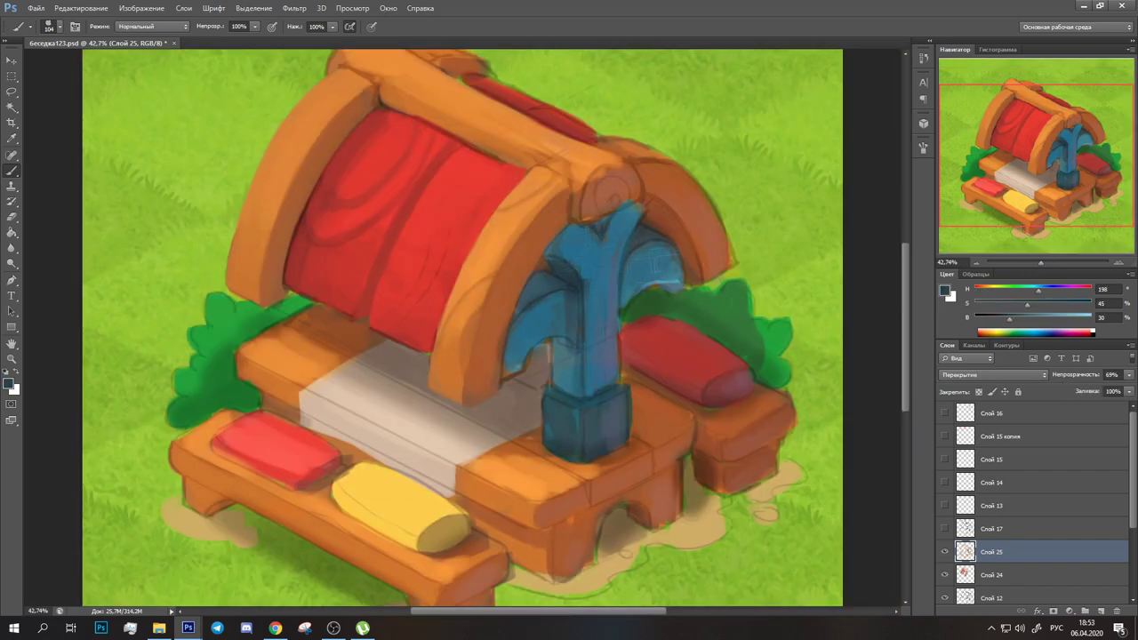
On a new normal layer, smooth the roof beam with red, peach and orange strokes
{"action": "key", "text": "ctrl+shift+alt+n"}
{"action": "left_click_drag", "start_coordinate": [433, 271], "coordinate": [458, 342]}
{"action": "left_click", "coordinate": [458, 342], "text": "alt"}
{"action": "left_click", "coordinate": [525, 227], "text": "alt"}
{"action": "left_click_drag", "start_coordinate": [418, 173], "coordinate": [551, 222]}
{"action": "left_click_drag", "start_coordinate": [445, 267], "coordinate": [411, 329]}
{"action": "left_click", "coordinate": [469, 220], "text": "alt"}
{"action": "left_click_drag", "start_coordinate": [336, 212], "coordinate": [304, 237]}
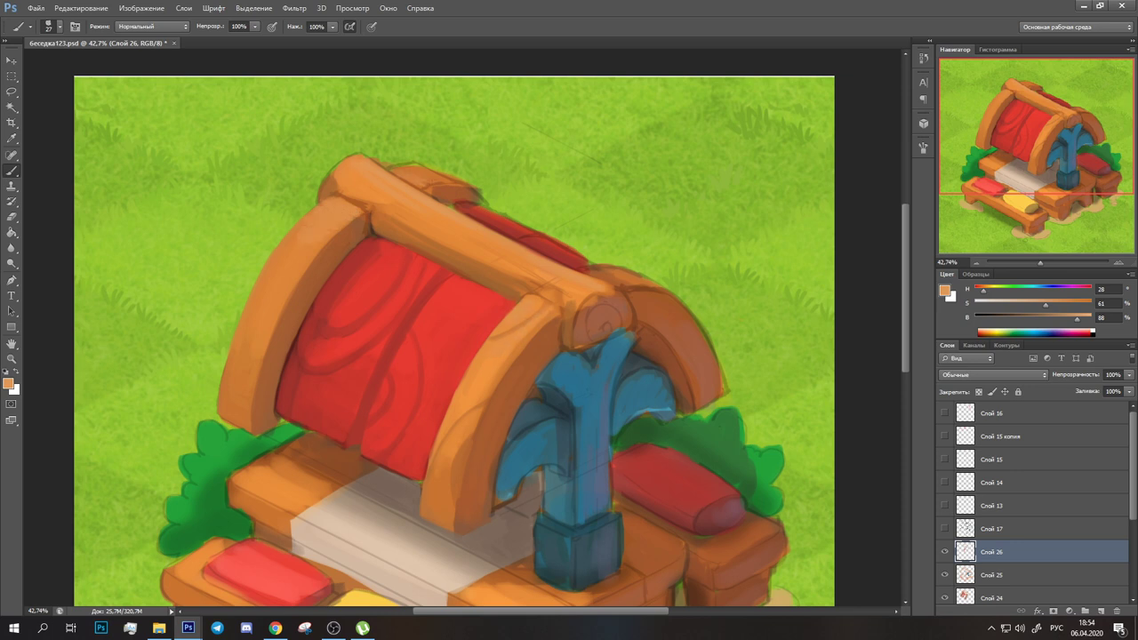
Darken the red roof-top strip and the log-end spiral with reddish brown
{"action": "left_click", "coordinate": [533, 242], "text": "alt"}
{"action": "mouse_move", "coordinate": [457, 204]}
{"action": "left_mouse_down"}
{"action": "mouse_move", "coordinate": [594, 265]}
{"action": "mouse_move", "coordinate": [604, 322]}
{"action": "left_mouse_up"}
{"action": "left_click", "coordinate": [523, 238], "text": "alt"}
{"action": "left_click", "coordinate": [622, 293], "text": "alt"}
Darken the right arch edge with dark brown strokes
{"action": "left_click", "coordinate": [454, 261], "text": "alt"}
{"action": "left_click", "coordinate": [658, 331], "text": "alt"}
{"action": "left_click_drag", "start_coordinate": [663, 347], "coordinate": [686, 395]}
{"action": "left_click_drag", "start_coordinate": [638, 331], "coordinate": [569, 303]}
{"action": "mouse_move", "coordinate": [533, 355]}
{"action": "left_mouse_down"}
{"action": "mouse_move", "coordinate": [515, 286]}
{"action": "mouse_move", "coordinate": [475, 311]}
{"action": "left_mouse_up"}
Shade the blue pillar's left side with dark blue
{"action": "left_click", "coordinate": [485, 338], "text": "alt"}
{"action": "left_click_drag", "start_coordinate": [505, 251], "coordinate": [483, 346]}
{"action": "left_click_drag", "start_coordinate": [414, 359], "coordinate": [421, 406]}
{"action": "left_click", "coordinate": [421, 394], "text": "alt"}
{"action": "left_click", "coordinate": [431, 391], "text": "alt"}
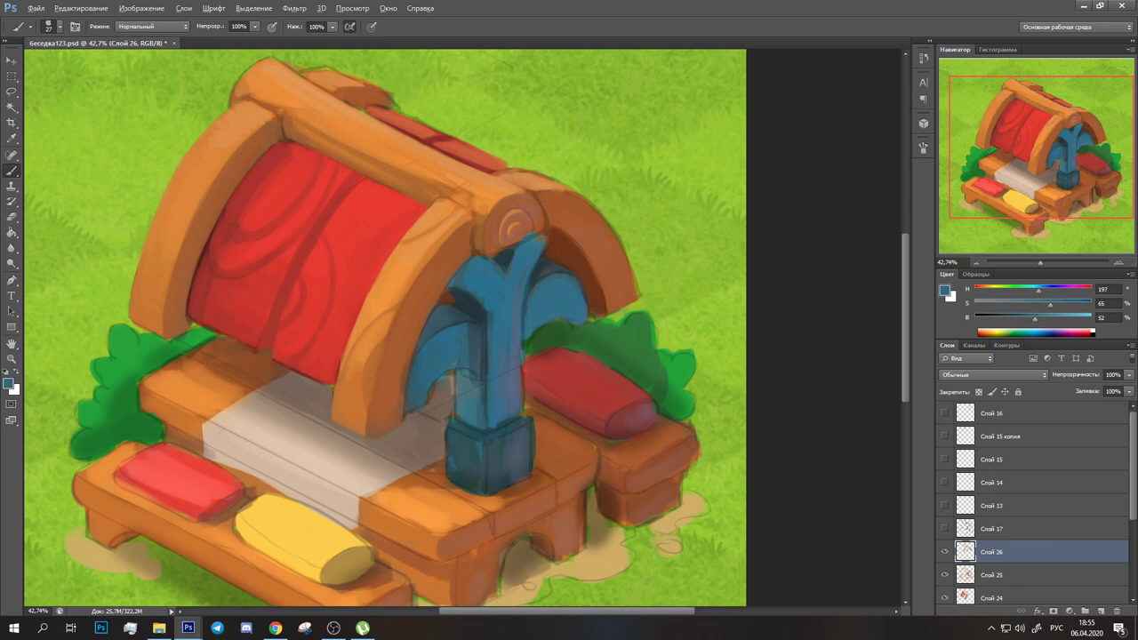
{"action": "left_click", "coordinate": [466, 374], "text": "alt"}
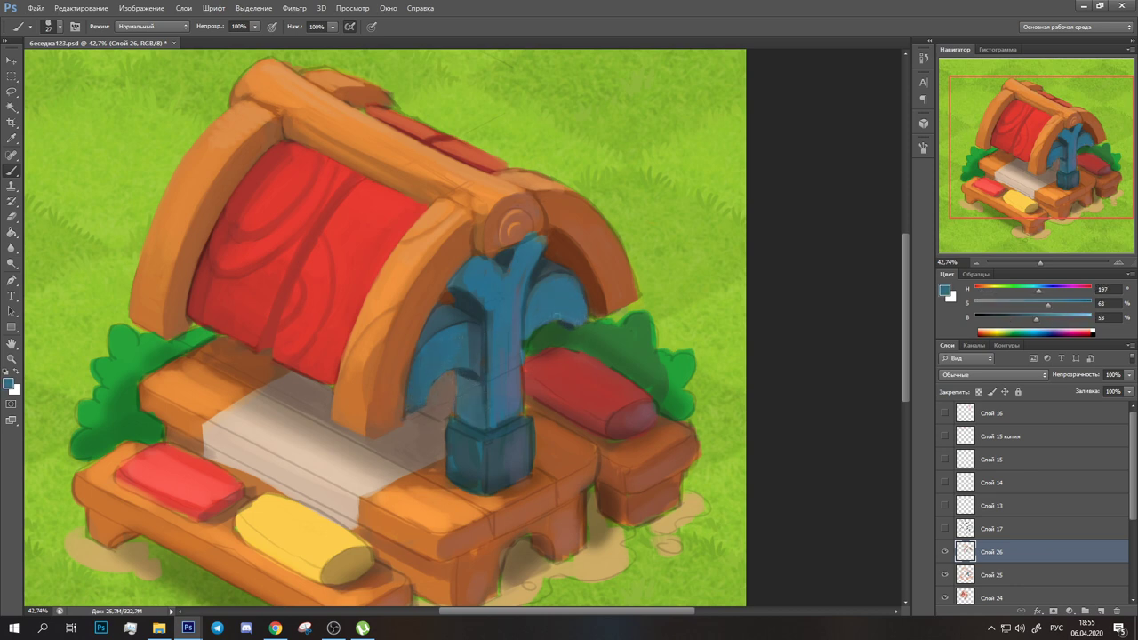
Paint a dark-red V band on the pillar base and shade its lower edge
{"action": "left_click", "coordinate": [569, 392], "text": "alt"}
{"action": "left_click_drag", "start_coordinate": [451, 438], "coordinate": [533, 425]}
{"action": "left_click", "coordinate": [498, 439], "text": "alt"}
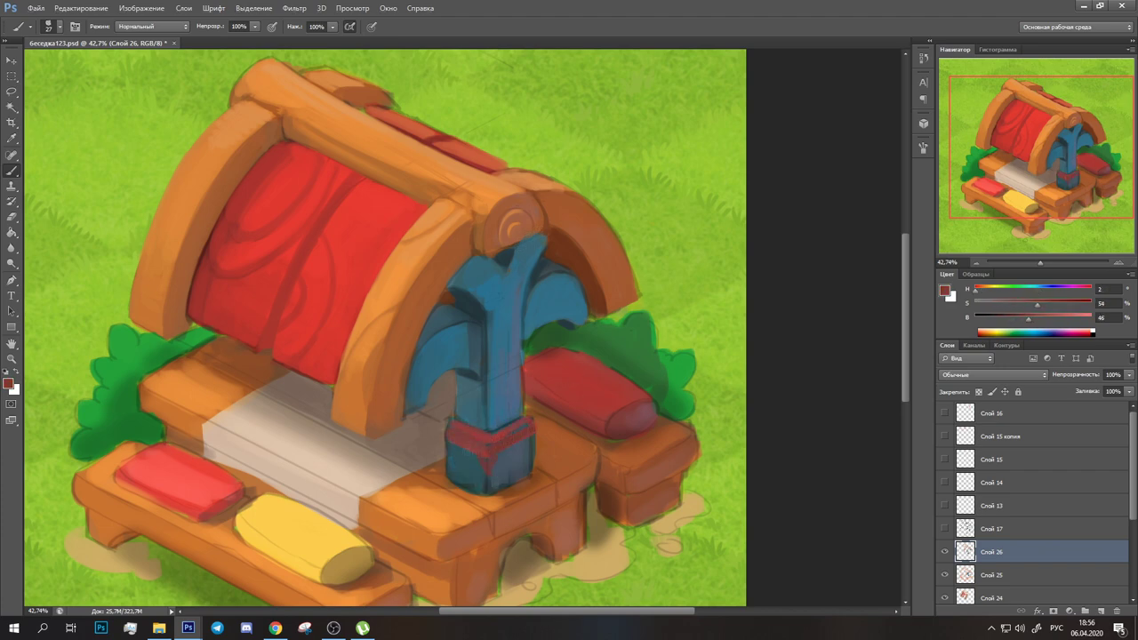
{"action": "left_click", "coordinate": [994, 265]}
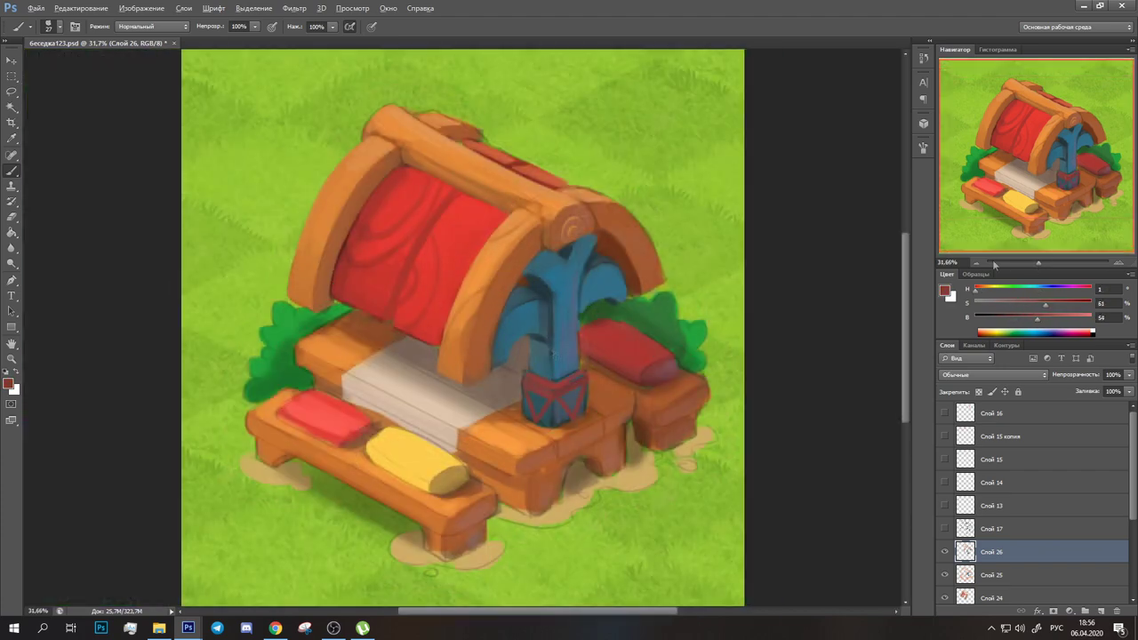
{"action": "left_click", "coordinate": [555, 419], "text": "alt"}
{"action": "left_click_drag", "start_coordinate": [556, 417], "coordinate": [578, 396]}
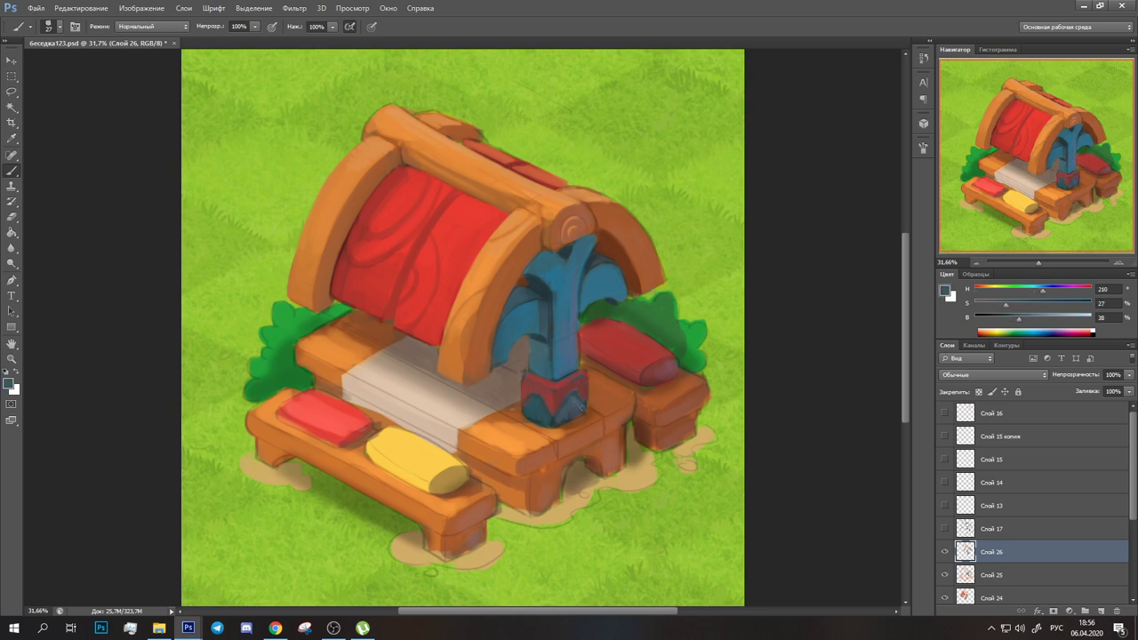
Tint the white planks a greyish beige
{"action": "left_click", "coordinate": [544, 366], "text": "alt"}
{"action": "left_click", "coordinate": [553, 328], "text": "alt"}
{"action": "left_click", "coordinate": [553, 327], "text": "alt"}
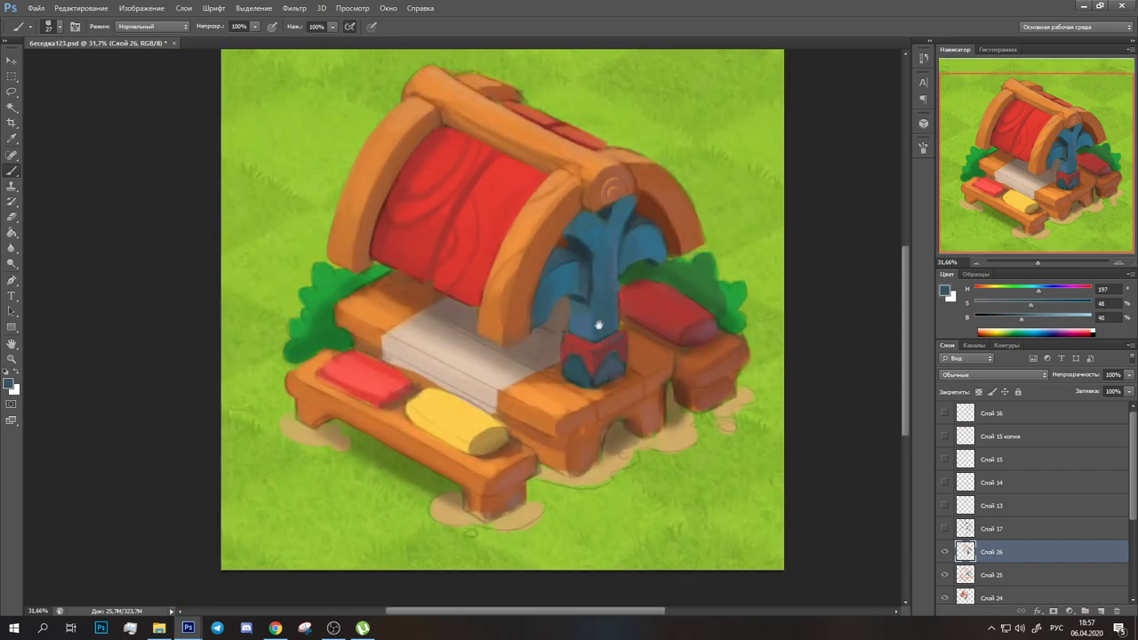
{"action": "left_click_drag", "start_coordinate": [559, 368], "coordinate": [582, 343]}
{"action": "left_click", "coordinate": [522, 400], "text": "alt"}
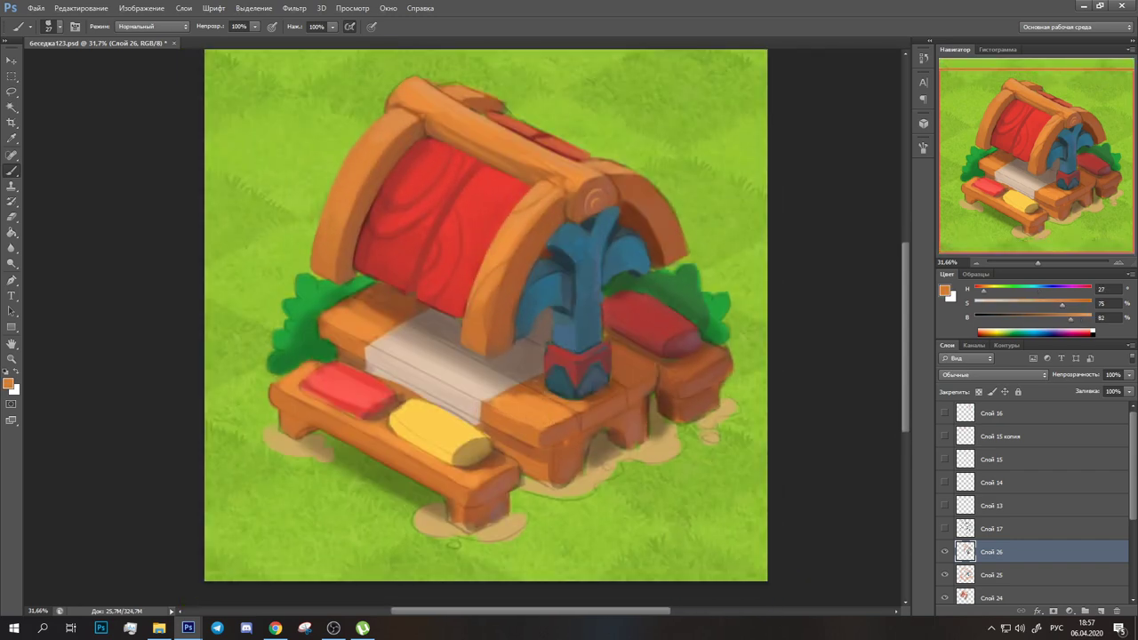
{"action": "left_click", "coordinate": [533, 404], "text": "alt"}
{"action": "left_click_drag", "start_coordinate": [471, 356], "coordinate": [391, 400]}
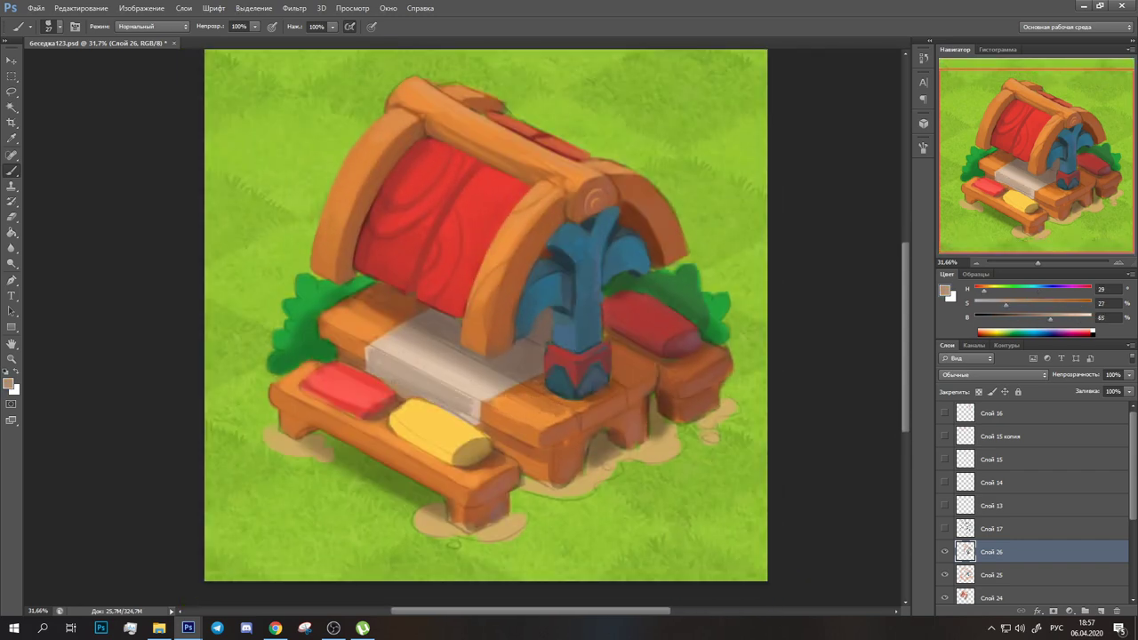
Shade the arch under the bench dark brown
{"action": "left_click", "coordinate": [537, 377], "text": "alt"}
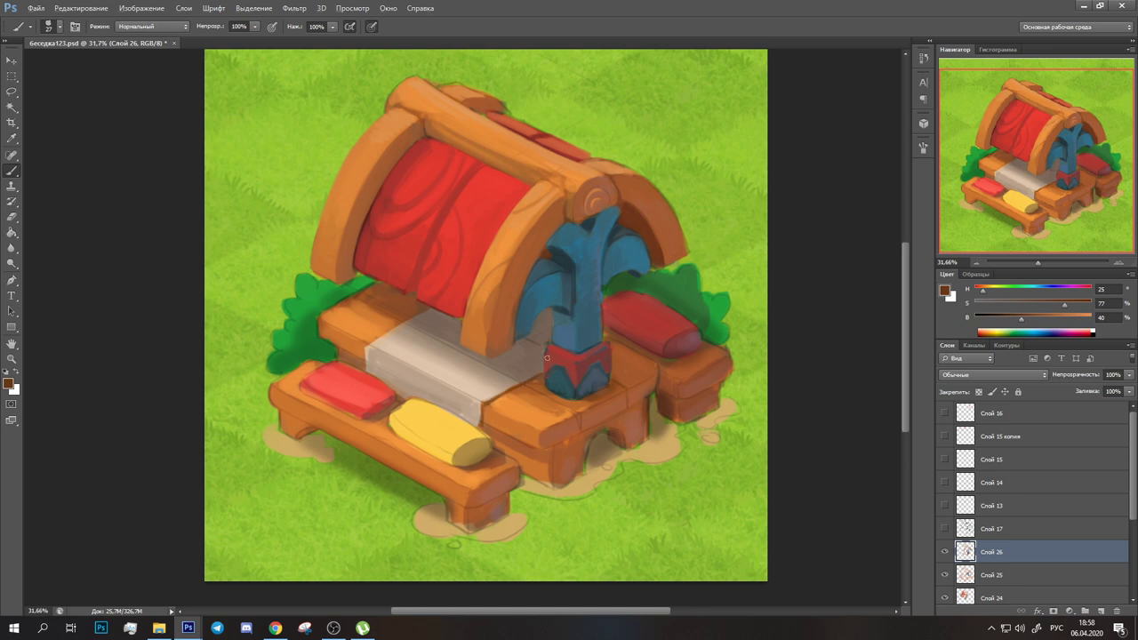
{"action": "left_click", "coordinate": [610, 336], "text": "alt"}
{"action": "mouse_move", "coordinate": [569, 404]}
{"action": "left_mouse_down"}
{"action": "mouse_move", "coordinate": [577, 444]}
{"action": "mouse_move", "coordinate": [622, 413]}
{"action": "mouse_move", "coordinate": [586, 470]}
{"action": "left_mouse_up"}
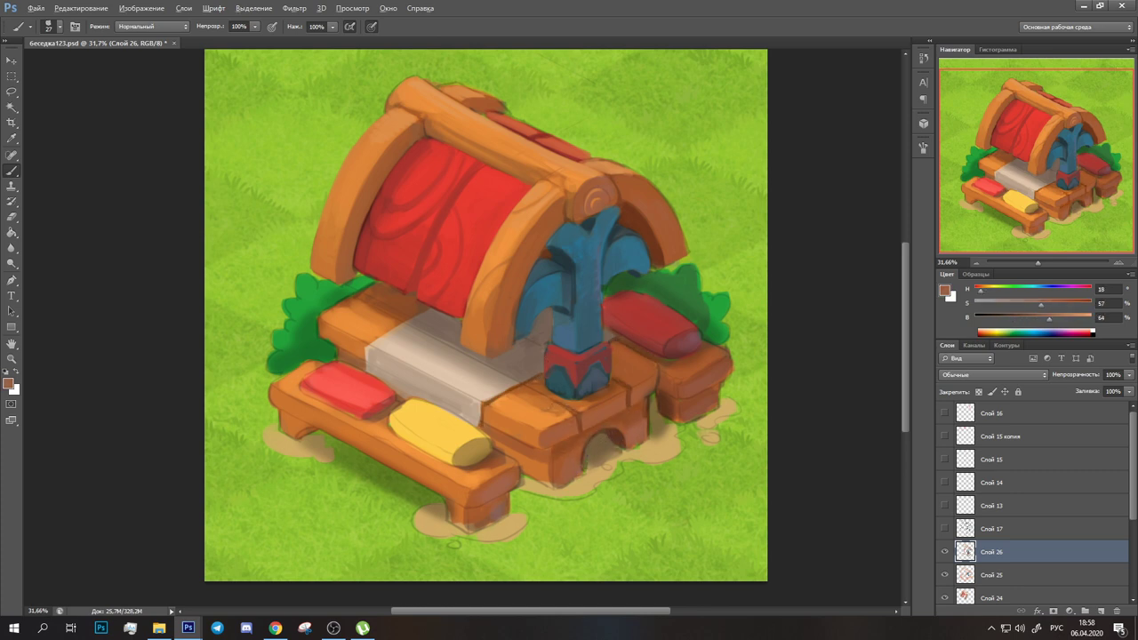
{"action": "left_click", "coordinate": [503, 397], "text": "alt"}
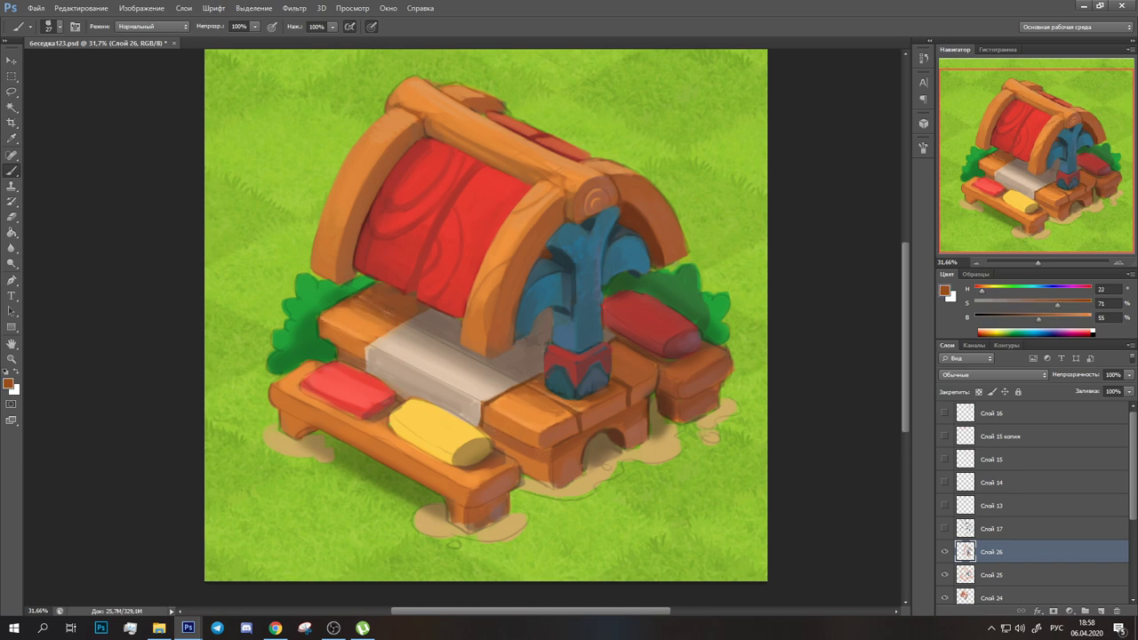
{"action": "left_click", "coordinate": [374, 306], "text": "alt"}
Paint blue stripes across the yellow and red bolster cushions
{"action": "scroll", "coordinate": [486, 316], "scroll_direction": "down", "scroll_amount": 1}
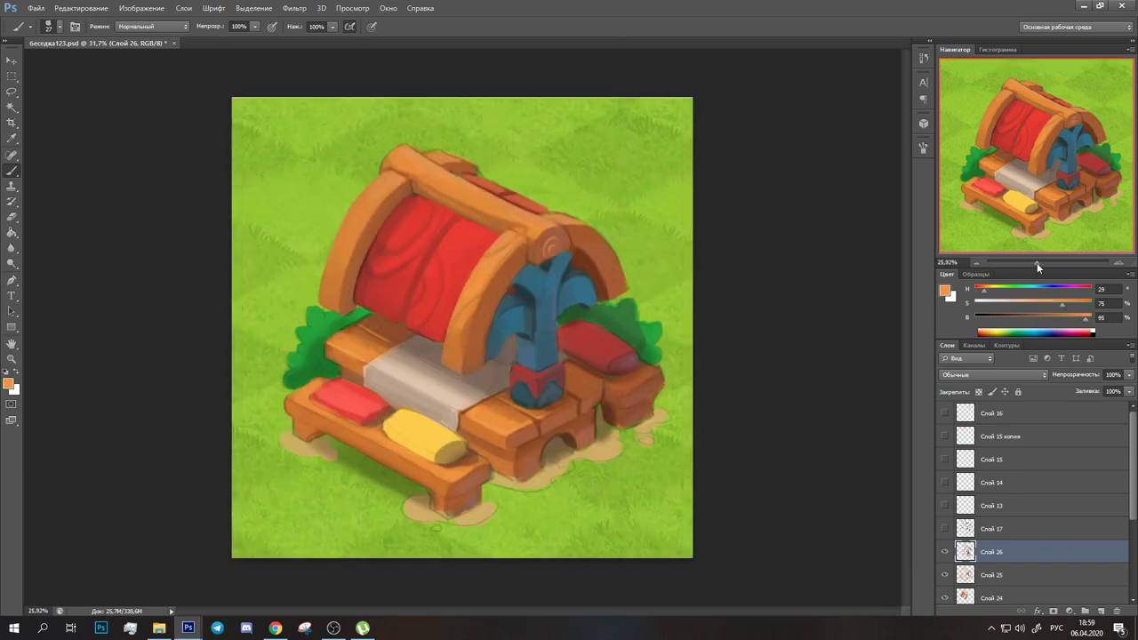
{"action": "left_click", "coordinate": [458, 502], "text": "alt"}
{"action": "left_click", "coordinate": [314, 404], "text": "alt"}
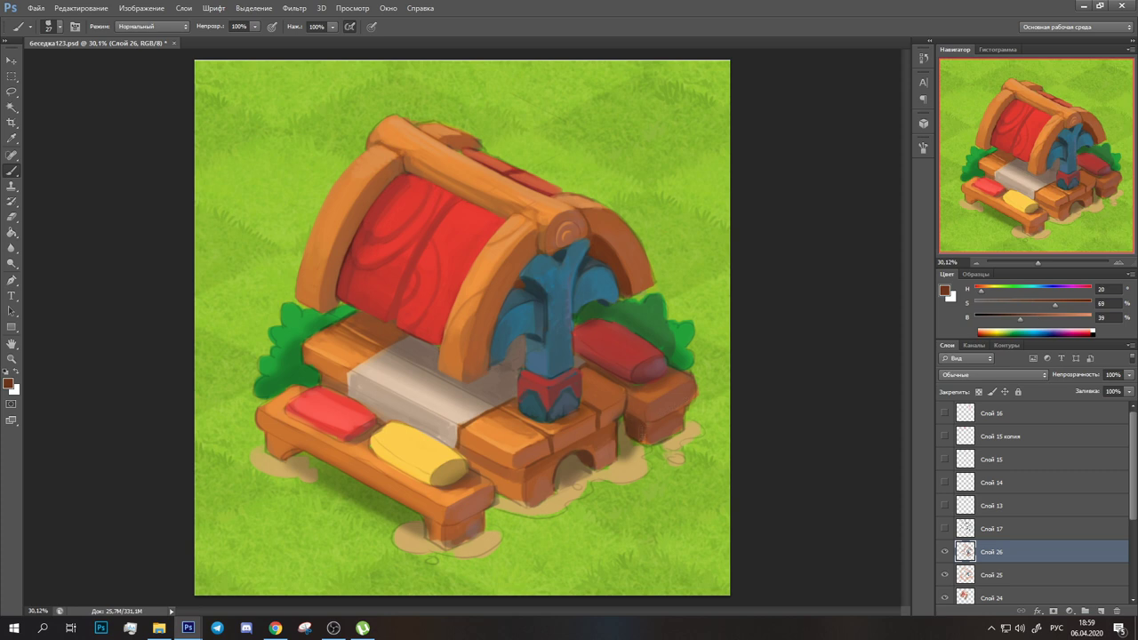
{"action": "left_click", "coordinate": [326, 402], "text": "alt"}
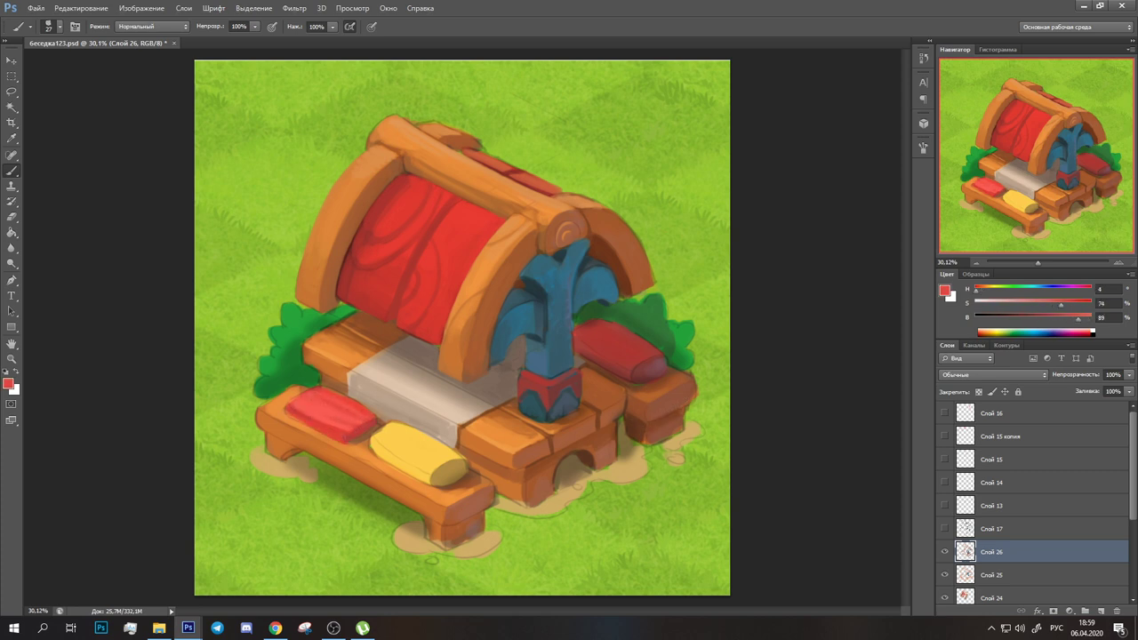
{"action": "left_click", "coordinate": [440, 478], "text": "alt"}
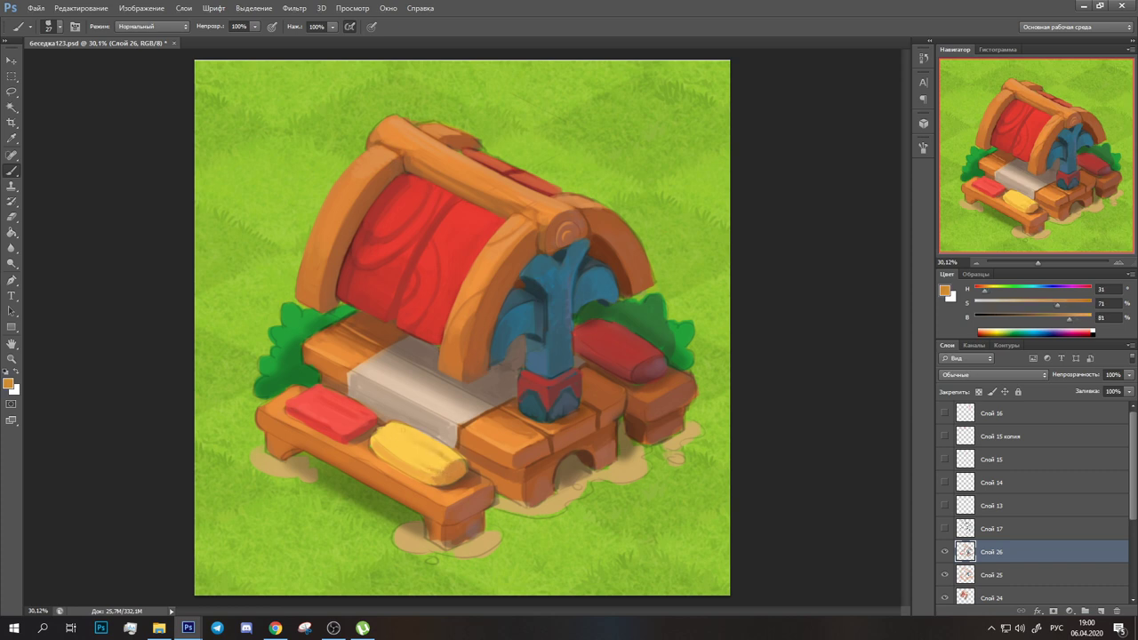
{"action": "left_click", "coordinate": [547, 356], "text": "alt"}
{"action": "left_click_drag", "start_coordinate": [450, 446], "coordinate": [424, 480]}
{"action": "left_click_drag", "start_coordinate": [402, 424], "coordinate": [377, 453]}
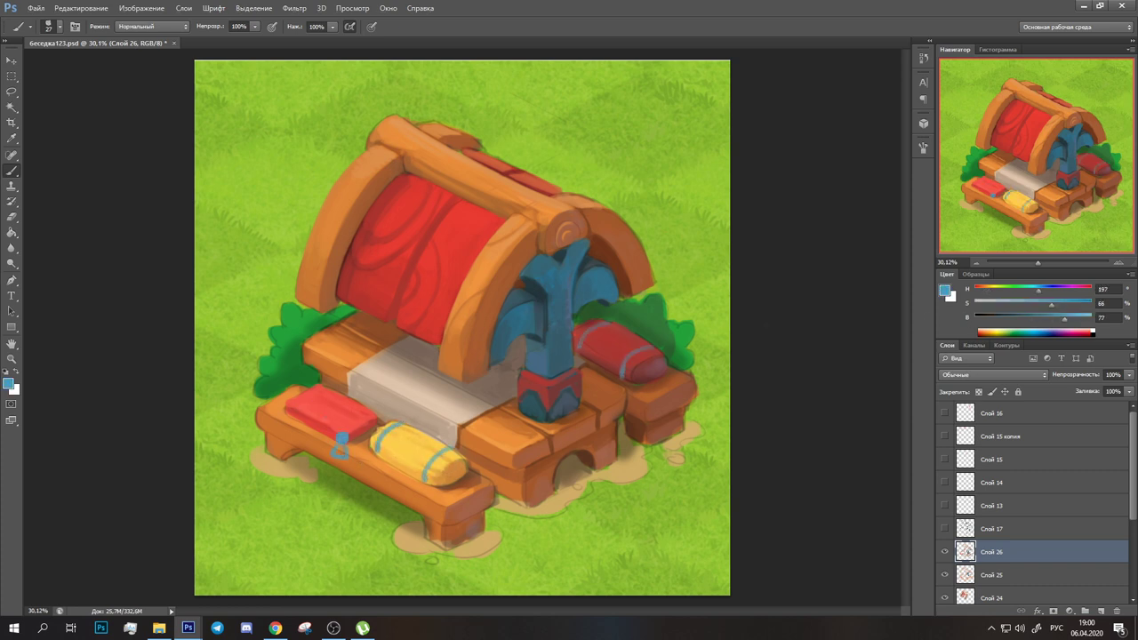
Undo the stray blue cushion marks and add a Soft Light layer, Слой 27
{"action": "left_click", "coordinate": [266, 560], "text": "alt"}
{"action": "key", "text": "ctrl+z"}
{"action": "left_click", "coordinate": [463, 533], "text": "alt"}
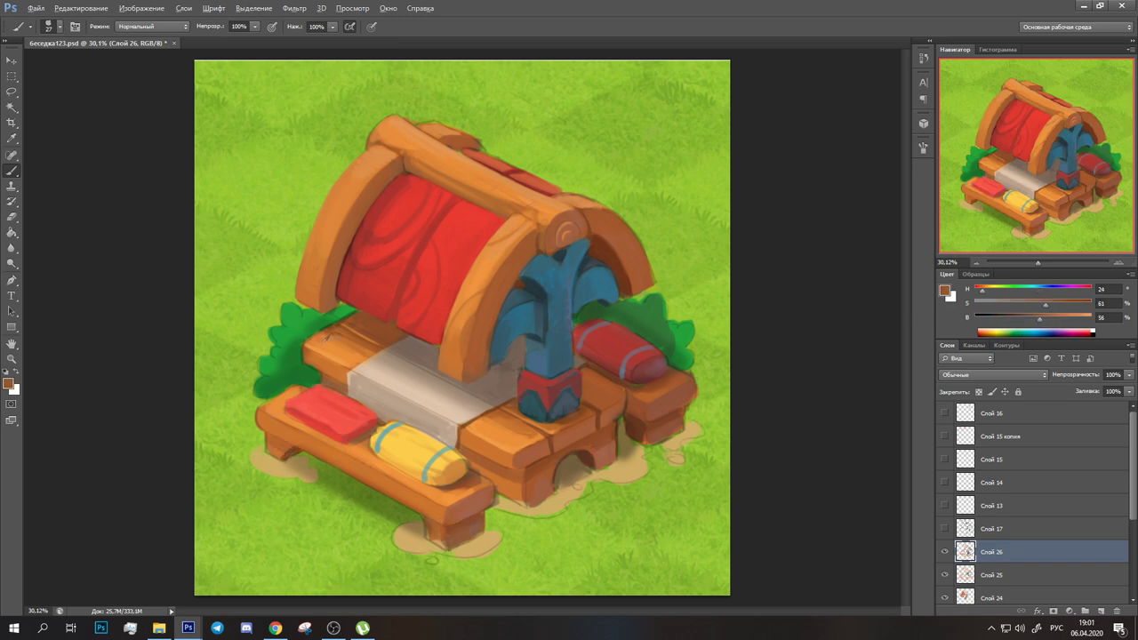
{"action": "key", "text": "ctrl+shift+alt+n"}
{"action": "left_click", "coordinate": [53, 26]}
{"action": "left_click", "coordinate": [133, 178]}
{"action": "left_click", "coordinate": [543, 293], "text": "alt"}
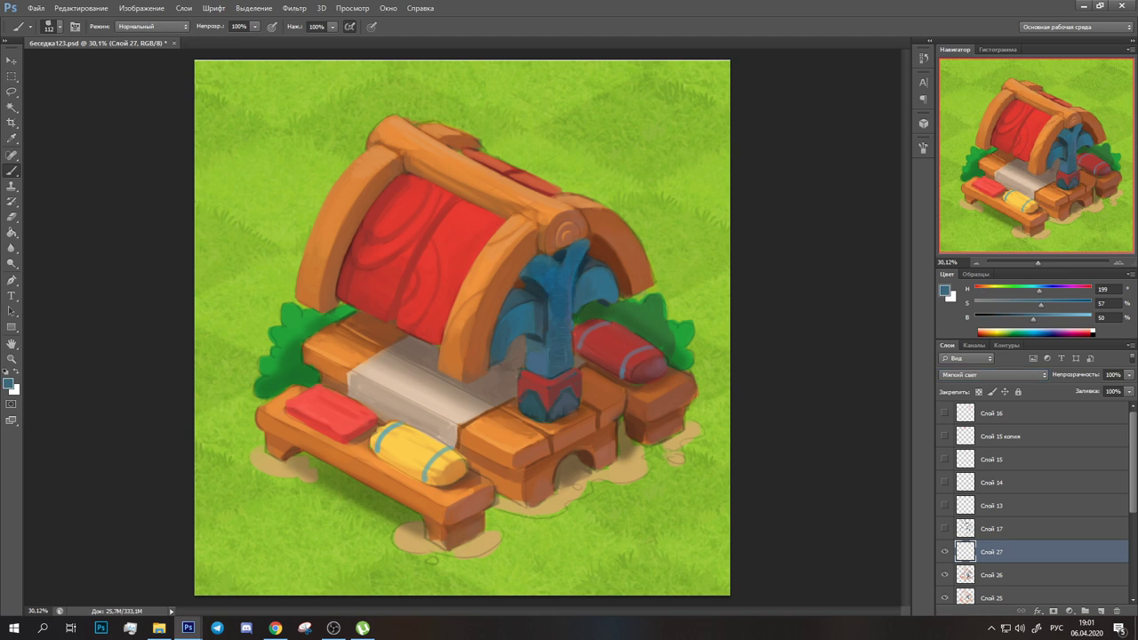
Brighten the fountain's red base on the Soft Light layer and add a new Normal layer
{"action": "key", "text": "shift+alt+f"}
{"action": "left_click", "coordinate": [622, 351], "text": "alt"}
{"action": "left_click_drag", "start_coordinate": [533, 404], "coordinate": [569, 377]}
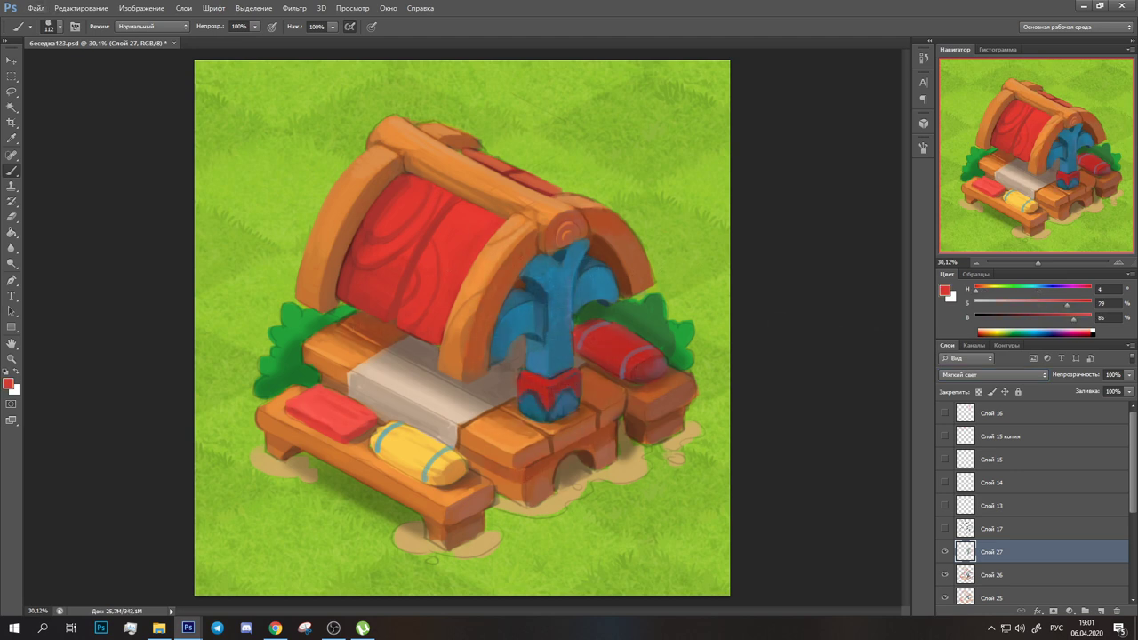
{"action": "left_click", "coordinate": [542, 284], "text": "alt"}
{"action": "key", "text": "ctrl+shift+alt+n"}
{"action": "left_click", "coordinate": [53, 25]}
{"action": "left_click", "coordinate": [134, 178]}
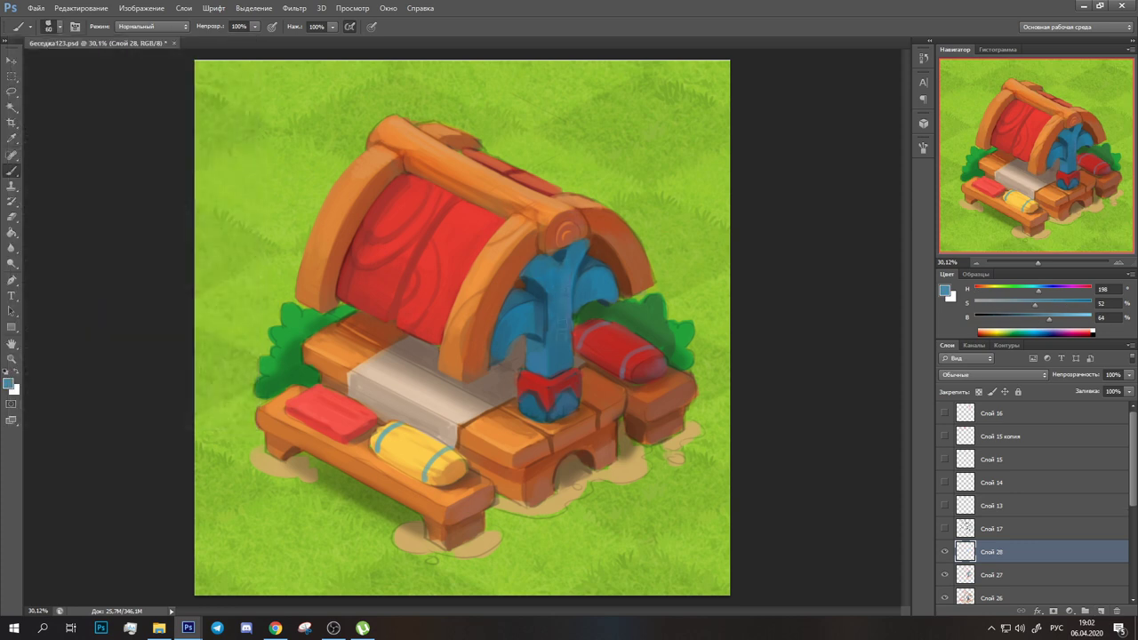
Paint muted and dark green leaf strokes over the left and right bushes
{"action": "mouse_move", "coordinate": [302, 311]}
{"action": "left_mouse_down"}
{"action": "mouse_move", "coordinate": [271, 348]}
{"action": "mouse_move", "coordinate": [267, 382]}
{"action": "mouse_move", "coordinate": [248, 378]}
{"action": "left_mouse_up"}
{"action": "left_click", "coordinate": [658, 311], "text": "alt"}
{"action": "left_click_drag", "start_coordinate": [680, 333], "coordinate": [671, 364]}
{"action": "mouse_move", "coordinate": [662, 298]}
{"action": "left_mouse_down"}
{"action": "mouse_move", "coordinate": [648, 318]}
{"action": "mouse_move", "coordinate": [613, 325]}
{"action": "left_mouse_up"}
{"action": "mouse_move", "coordinate": [675, 320]}
{"action": "left_mouse_down"}
{"action": "mouse_move", "coordinate": [636, 351]}
{"action": "mouse_move", "coordinate": [658, 347]}
{"action": "left_mouse_up"}
{"action": "left_click", "coordinate": [640, 309], "text": "alt"}
{"action": "left_click_drag", "start_coordinate": [623, 307], "coordinate": [679, 360]}
{"action": "left_click", "coordinate": [658, 306], "text": "alt"}
{"action": "left_click_drag", "start_coordinate": [656, 297], "coordinate": [680, 331]}
Dab beige sand patches around the base and under the bench, broken with grass
{"action": "left_click", "coordinate": [573, 422], "text": "alt"}
{"action": "left_click", "coordinate": [607, 498]}
{"action": "left_click", "coordinate": [616, 478]}
{"action": "left_click", "coordinate": [479, 553], "text": "alt"}
{"action": "mouse_move", "coordinate": [476, 542]}
{"action": "left_mouse_down"}
{"action": "mouse_move", "coordinate": [435, 560]}
{"action": "mouse_move", "coordinate": [400, 544]}
{"action": "mouse_move", "coordinate": [391, 555]}
{"action": "left_mouse_up"}
{"action": "left_click", "coordinate": [409, 542], "text": "alt"}
{"action": "left_click", "coordinate": [499, 538]}
{"action": "left_click", "coordinate": [414, 541]}
{"action": "mouse_move", "coordinate": [284, 470]}
{"action": "left_mouse_down"}
{"action": "mouse_move", "coordinate": [262, 475]}
{"action": "mouse_move", "coordinate": [249, 449]}
{"action": "left_mouse_up"}
{"action": "left_click_drag", "start_coordinate": [484, 520], "coordinate": [591, 493]}
{"action": "left_click", "coordinate": [560, 516], "text": "alt"}
Cover a stray leaf with orange wood and repaint the log-end spiral lighter
{"action": "key", "text": "bracketleft"}
{"action": "key", "text": "bracketleft"}
{"action": "key", "text": "bracketleft"}
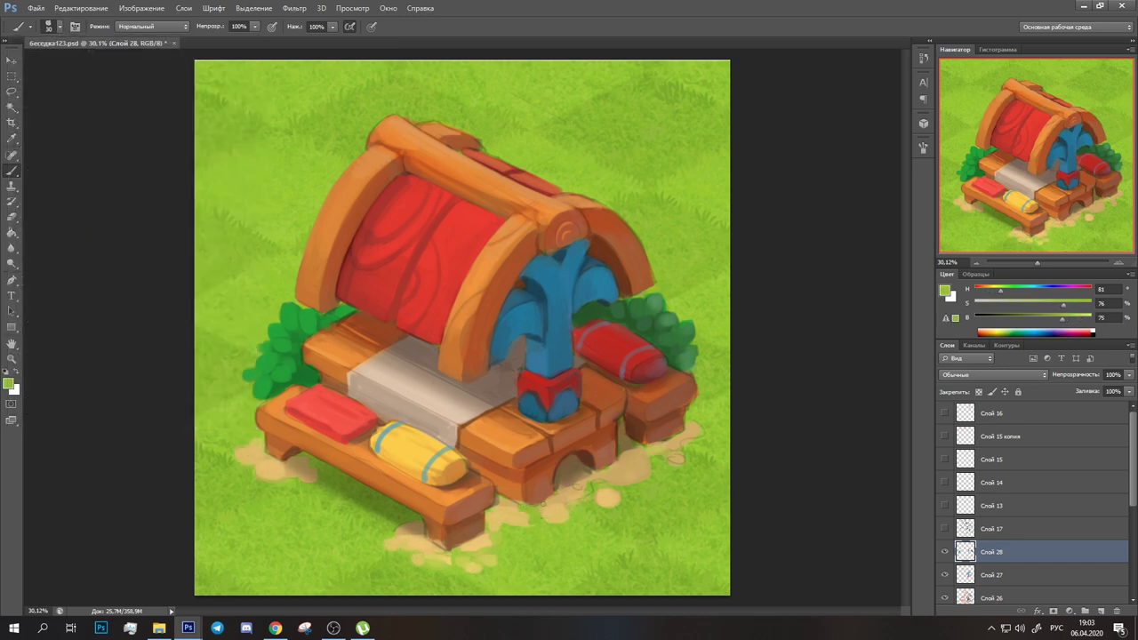
{"action": "left_click", "coordinate": [318, 336], "text": "alt"}
{"action": "mouse_move", "coordinate": [336, 311]}
{"action": "left_mouse_down"}
{"action": "mouse_move", "coordinate": [347, 318]}
{"action": "mouse_move", "coordinate": [315, 231]}
{"action": "mouse_move", "coordinate": [351, 205]}
{"action": "left_mouse_up"}
{"action": "left_click", "coordinate": [360, 337], "text": "alt"}
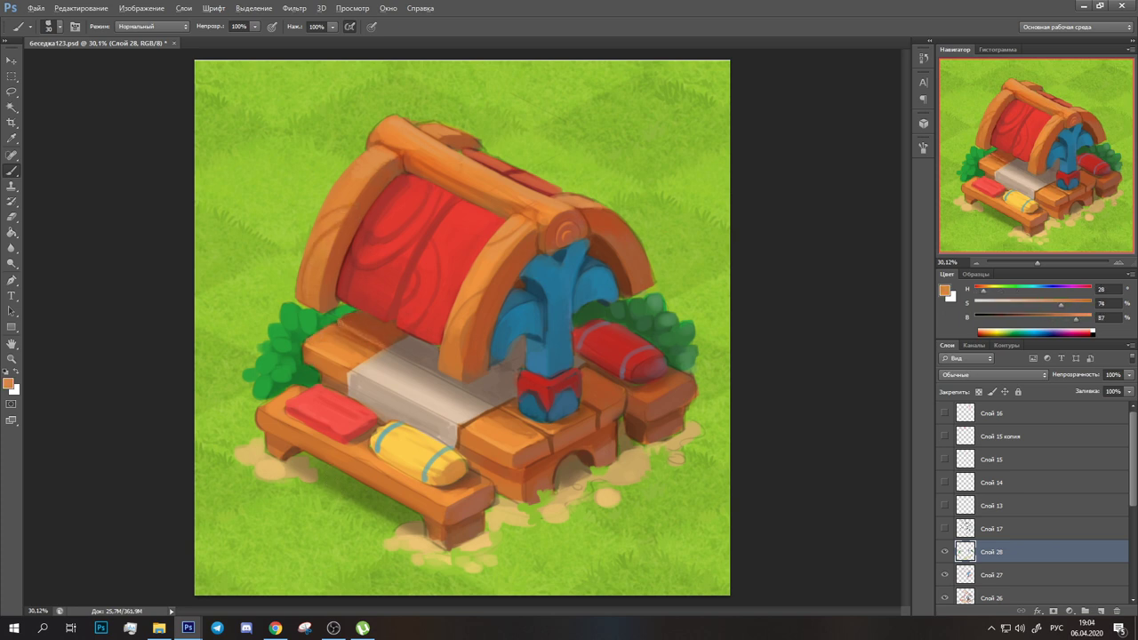
{"action": "left_click", "coordinate": [566, 217], "text": "alt"}
{"action": "left_click", "coordinate": [566, 216], "text": "alt"}
{"action": "left_click_drag", "start_coordinate": [560, 222], "coordinate": [568, 233]}
{"action": "left_click", "coordinate": [563, 222], "text": "alt"}
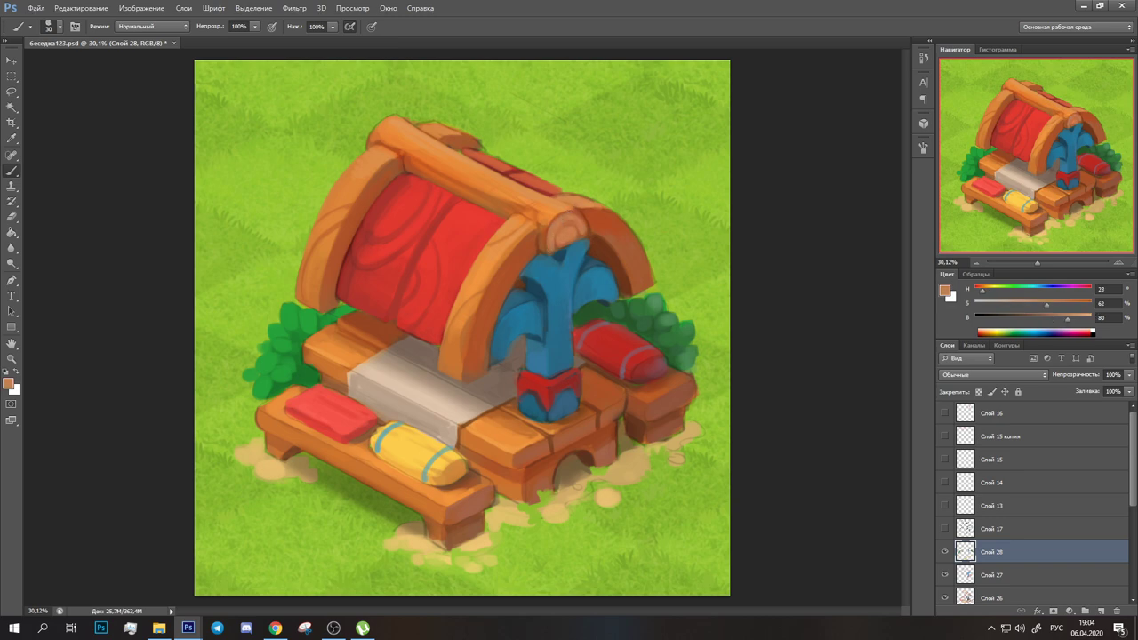
With a smaller brush, edge the grey slab with thin red border stripes
{"action": "left_click", "coordinate": [59, 26]}
{"action": "left_click", "coordinate": [58, 26]}
{"action": "left_click", "coordinate": [553, 266], "text": "alt"}
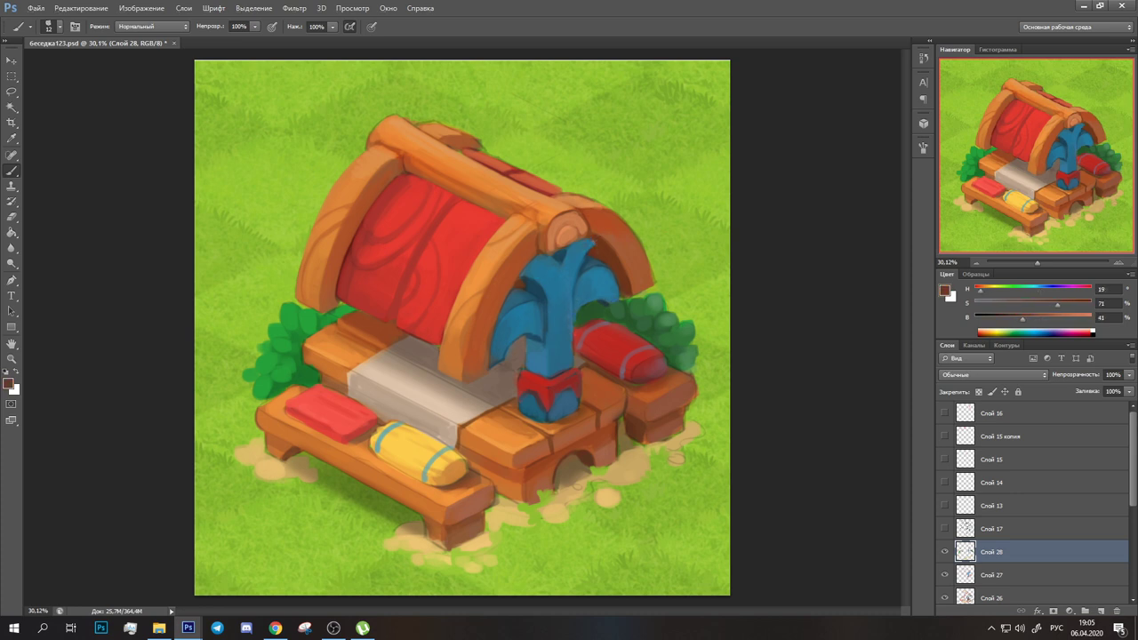
{"action": "left_click", "coordinate": [534, 280], "text": "alt"}
{"action": "left_click", "coordinate": [530, 279], "text": "alt"}
{"action": "left_click", "coordinate": [545, 386], "text": "alt"}
{"action": "key", "text": "ctrl+z"}
{"action": "left_click_drag", "start_coordinate": [457, 415], "coordinate": [491, 403]}
{"action": "left_click", "coordinate": [489, 405], "text": "alt"}
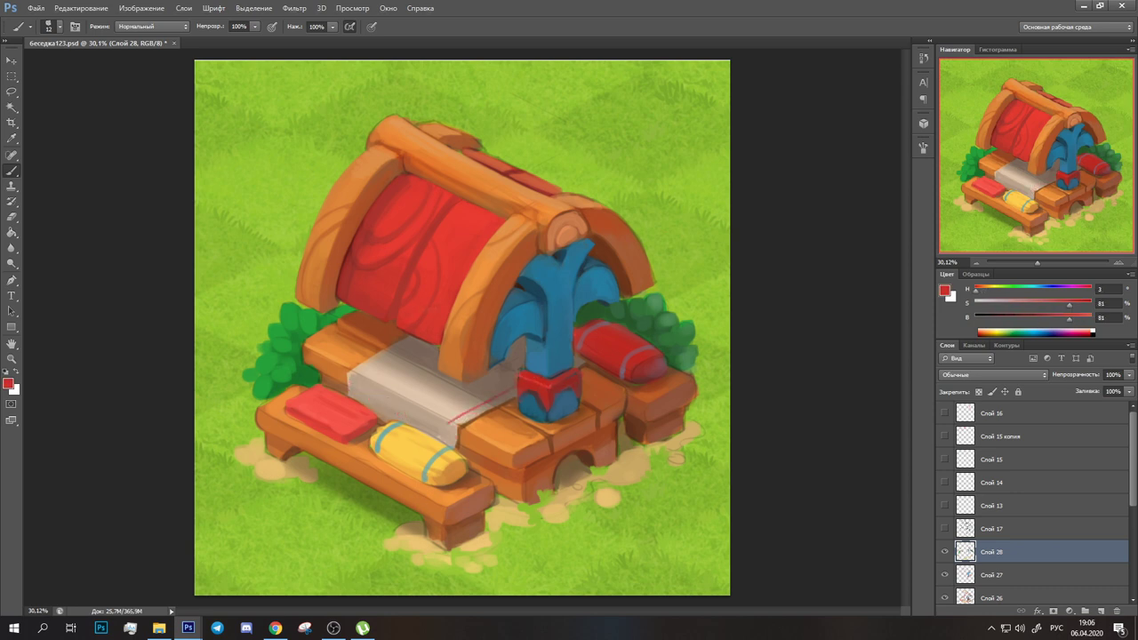
{"action": "left_click_drag", "start_coordinate": [387, 352], "coordinate": [356, 397]}
{"action": "left_click", "coordinate": [391, 391], "text": "alt"}
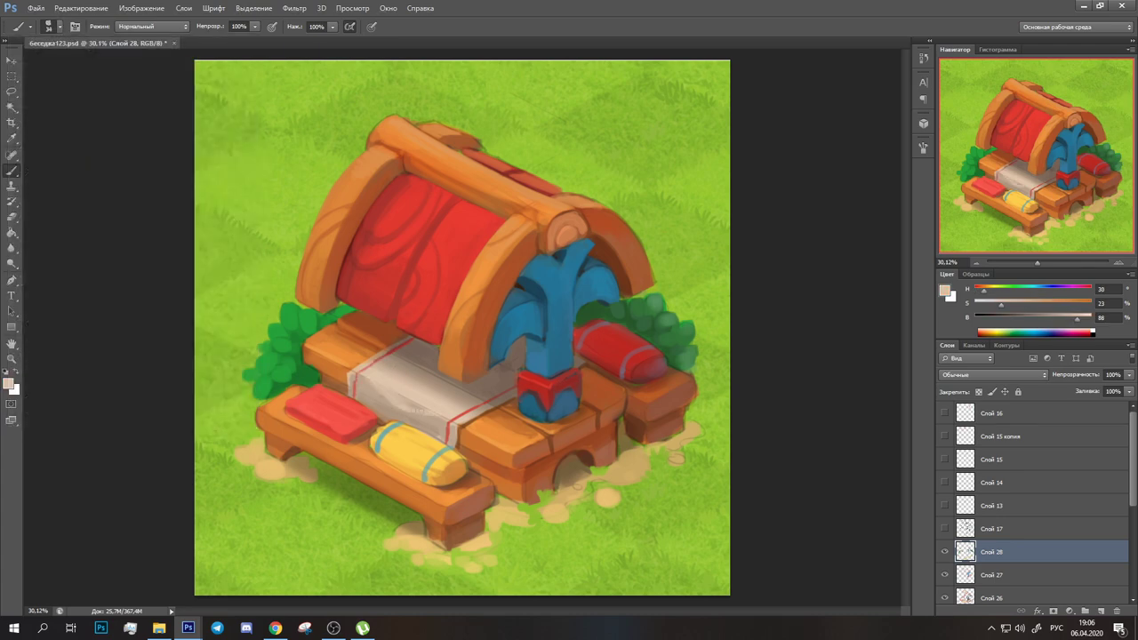
{"action": "left_click", "coordinate": [405, 412], "text": "alt"}
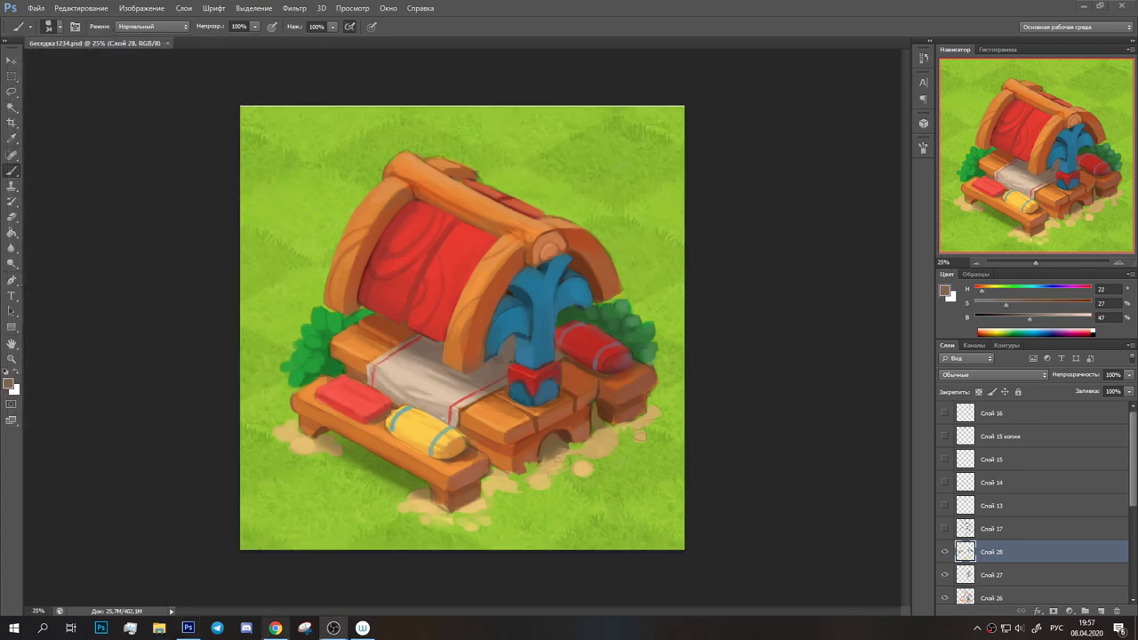
Sample lighter and darker oranges and browns from the bench and slab
{"action": "scroll", "coordinate": [486, 273], "scroll_direction": "up", "scroll_amount": 3}
{"action": "left_click", "coordinate": [53, 26]}
{"action": "left_click", "coordinate": [189, 421], "text": "alt"}
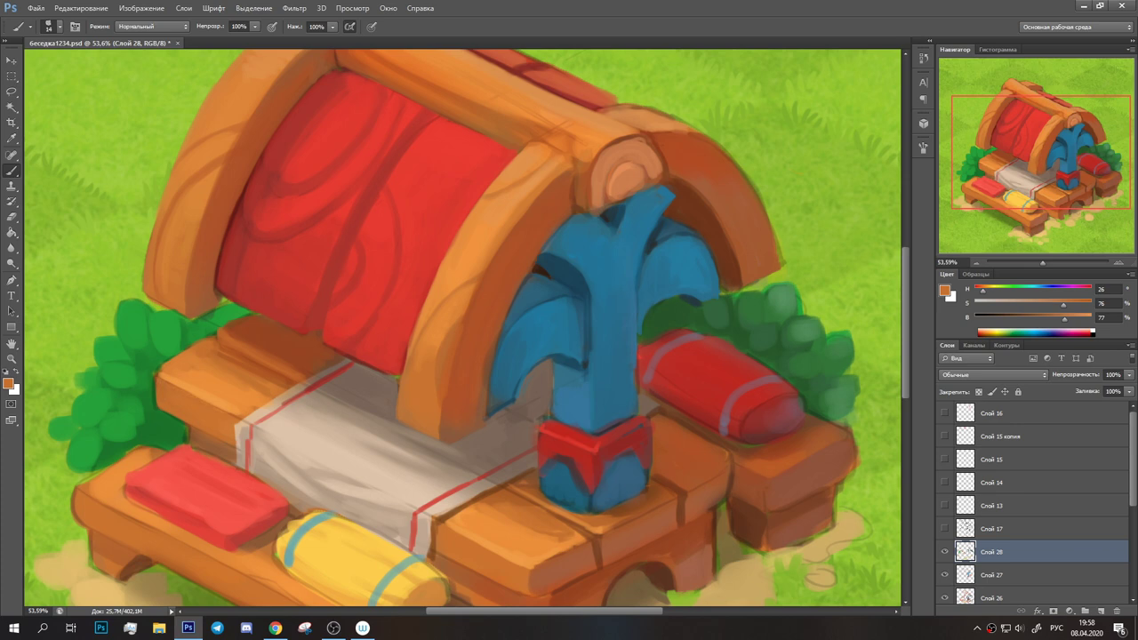
{"action": "left_click", "coordinate": [204, 408], "text": "alt"}
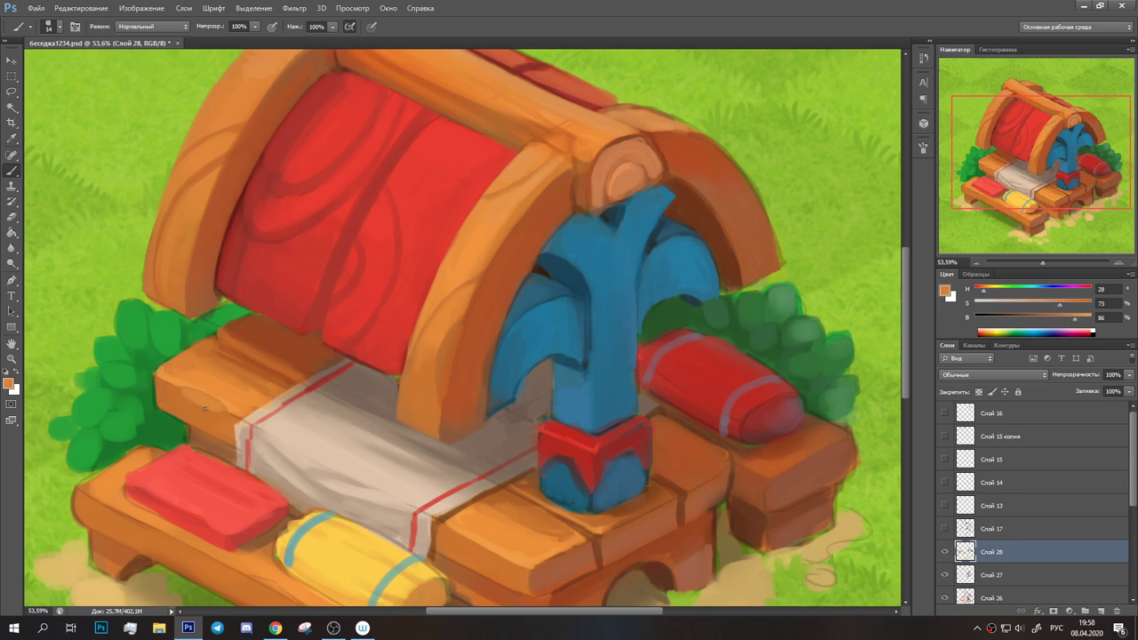
{"action": "left_click", "coordinate": [169, 392], "text": "alt"}
{"action": "left_click", "coordinate": [219, 347], "text": "alt"}
{"action": "left_click", "coordinate": [248, 328], "text": "alt"}
{"action": "left_click", "coordinate": [297, 391], "text": "alt"}
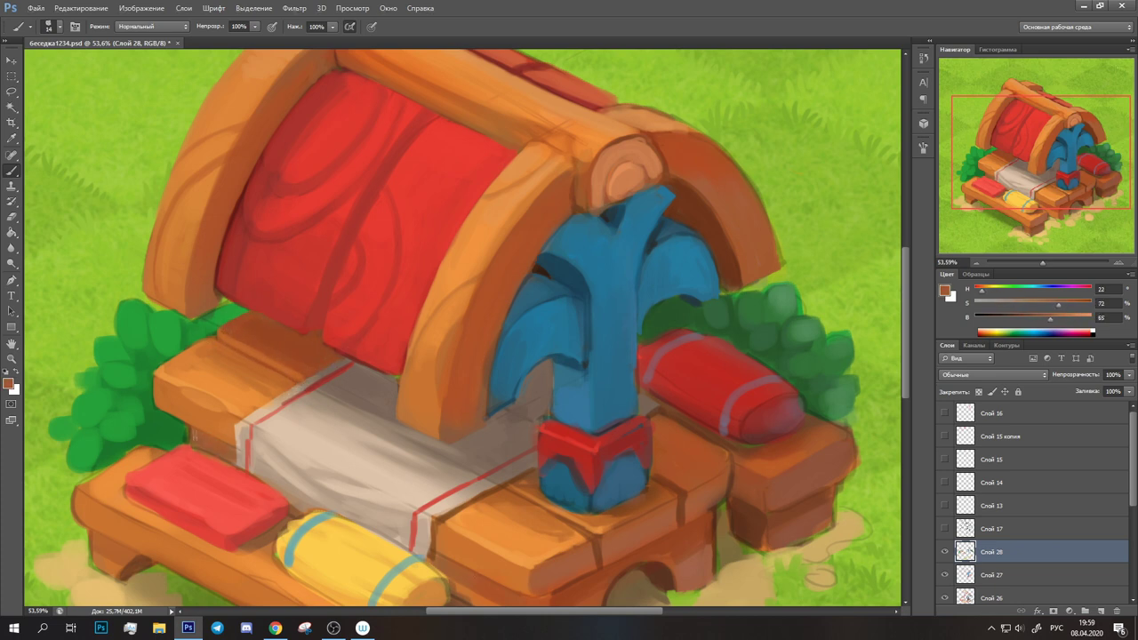
{"action": "left_click", "coordinate": [320, 366], "text": "alt"}
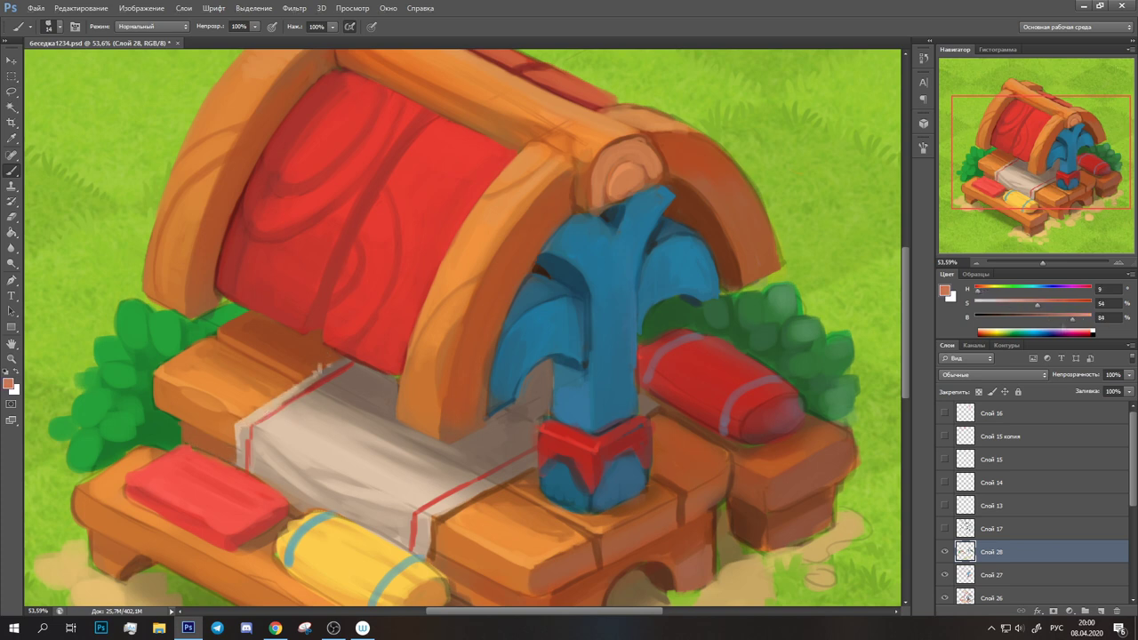
{"action": "left_click", "coordinate": [282, 400], "text": "alt"}
{"action": "left_click", "coordinate": [302, 391], "text": "alt"}
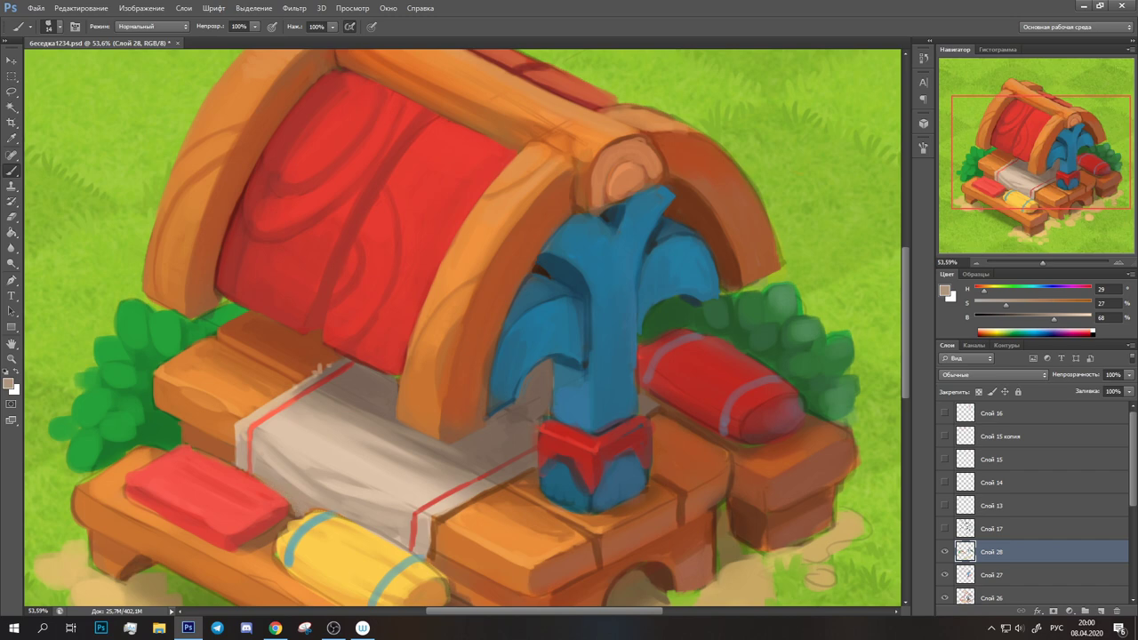
Sample red-stripe, brown and light orange tones from the bench front with a smaller brush
{"action": "left_click_drag", "start_coordinate": [296, 511], "coordinate": [245, 442]}
{"action": "left_click", "coordinate": [347, 432], "text": "alt"}
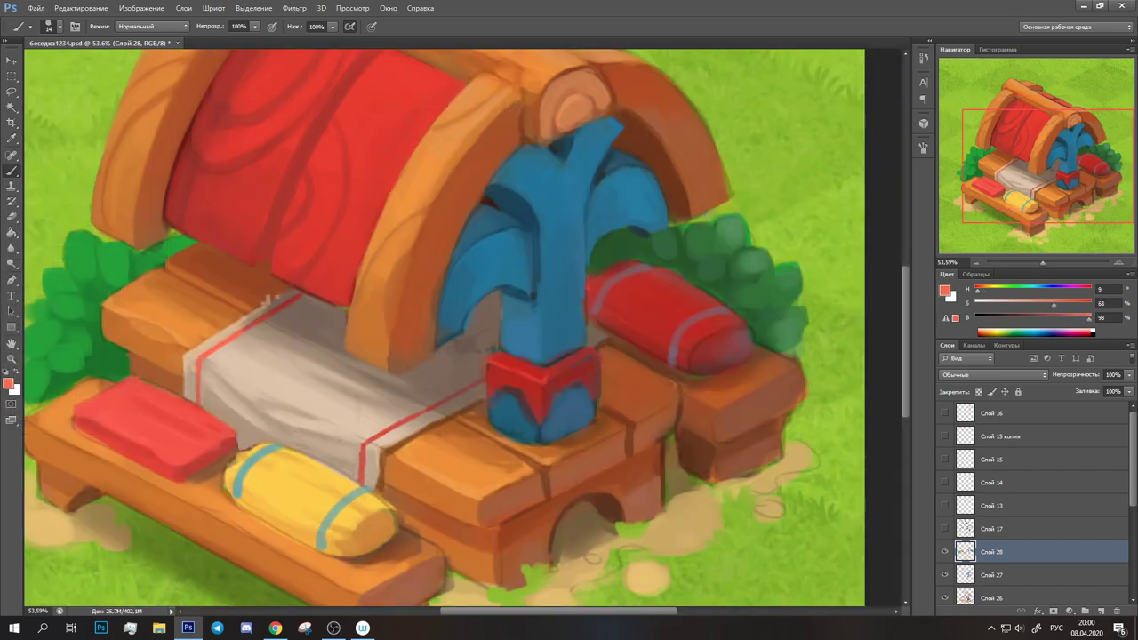
{"action": "left_click", "coordinate": [436, 405], "text": "alt"}
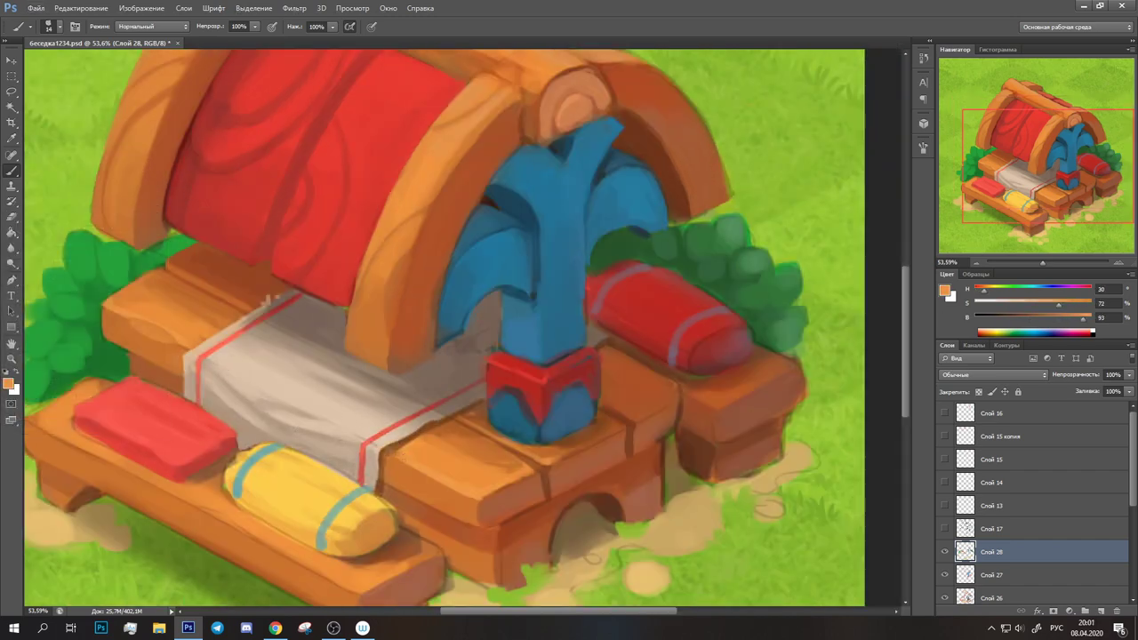
{"action": "left_click", "coordinate": [473, 349], "text": "alt"}
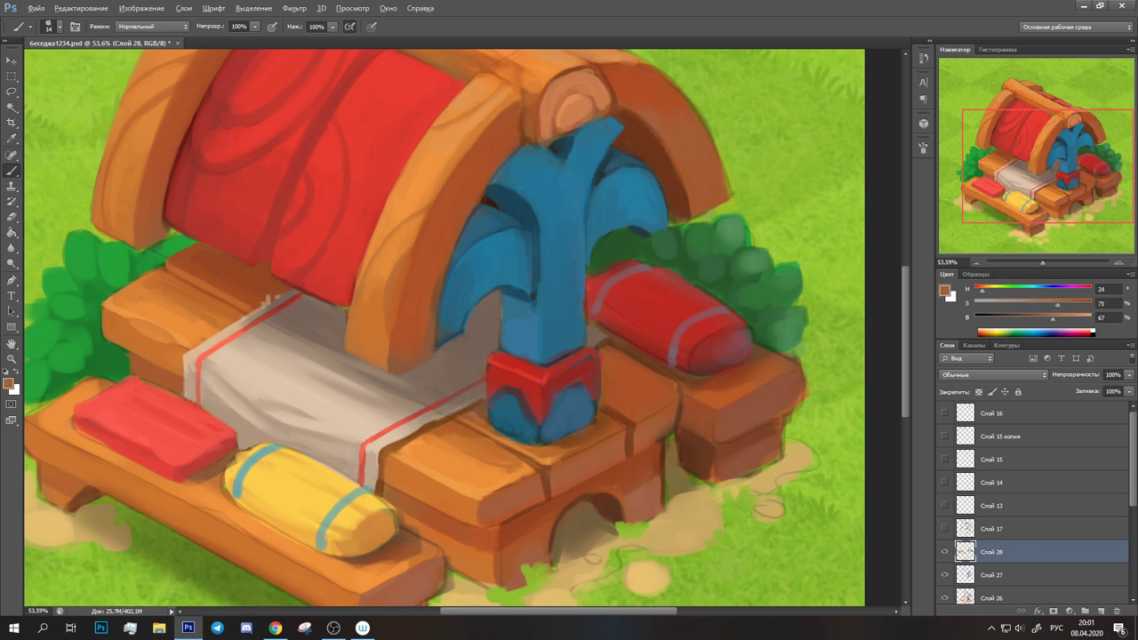
{"action": "left_click", "coordinate": [590, 446], "text": "alt"}
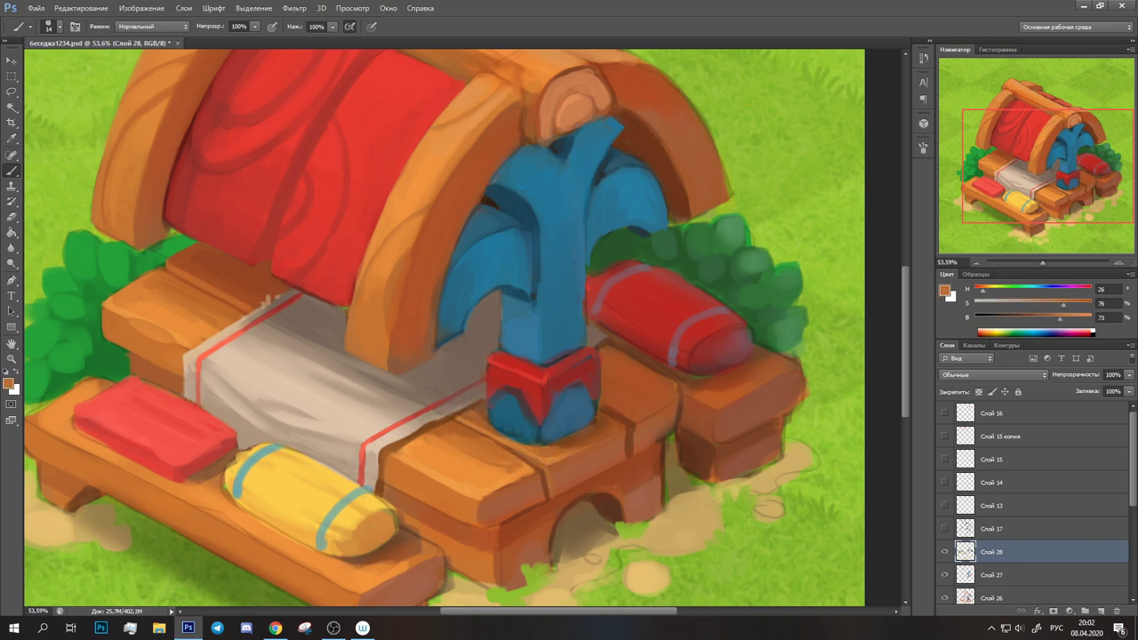
{"action": "left_click", "coordinate": [515, 482], "text": "alt"}
{"action": "key", "text": "bracketleft"}
{"action": "left_click", "coordinate": [452, 458], "text": "alt"}
Pick darker brown-orange tones from the arch edge for the wood shading
{"action": "left_click", "coordinate": [545, 463], "text": "alt"}
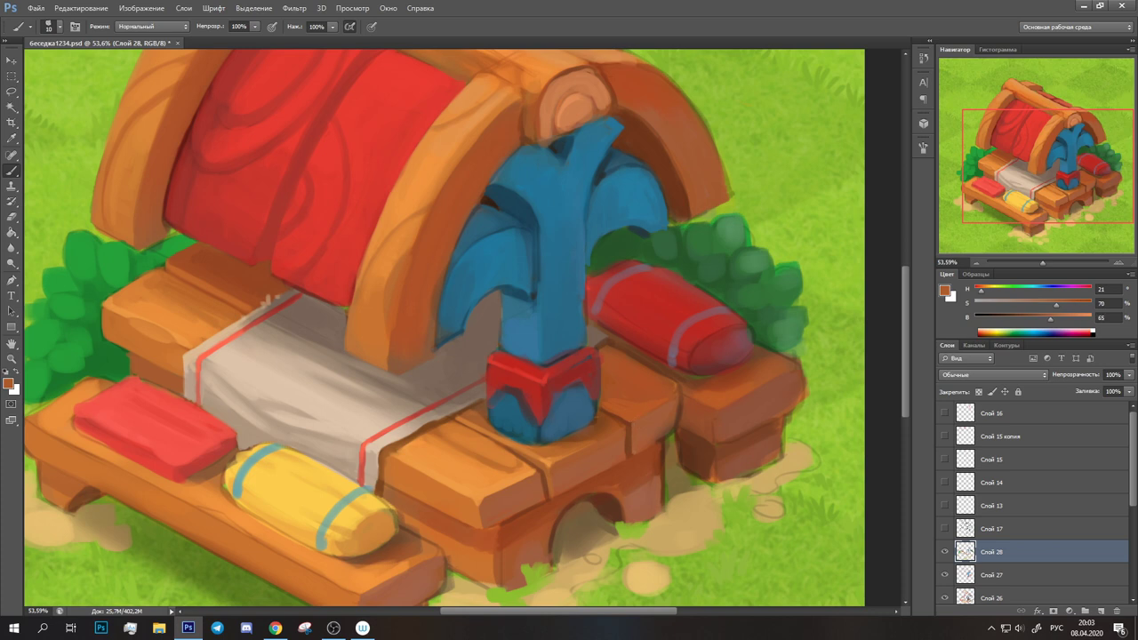
{"action": "left_click", "coordinate": [675, 395], "text": "alt"}
{"action": "left_click", "coordinate": [582, 431], "text": "alt"}
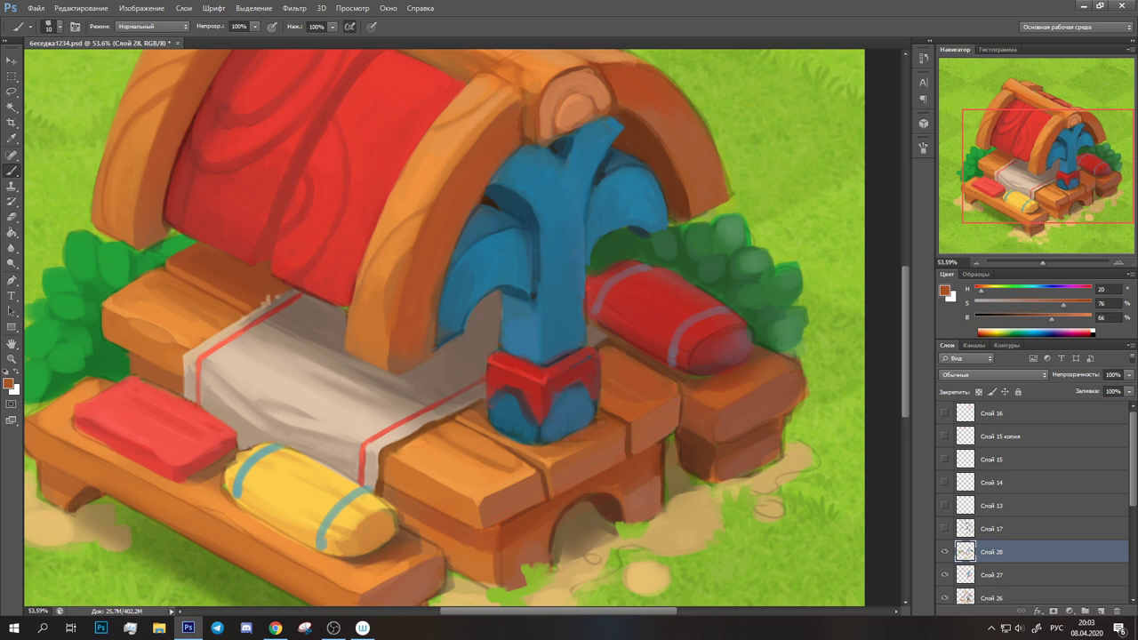
{"action": "left_click", "coordinate": [569, 444], "text": "alt"}
{"action": "left_click", "coordinate": [638, 420], "text": "alt"}
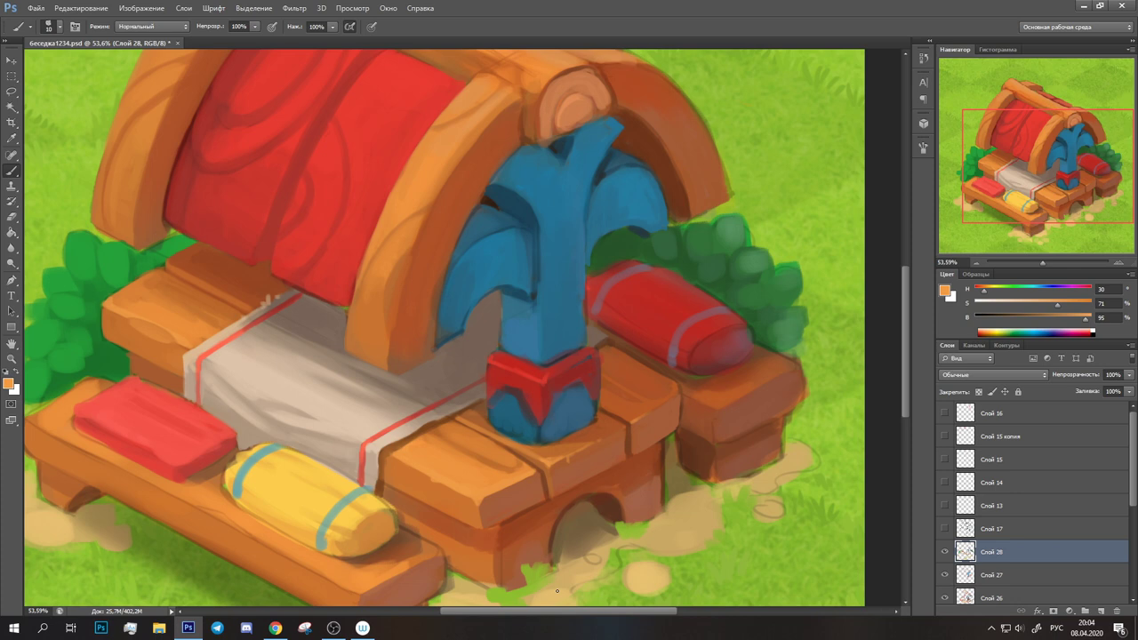
{"action": "left_click", "coordinate": [434, 297], "text": "alt"}
{"action": "left_click", "coordinate": [435, 297], "text": "alt"}
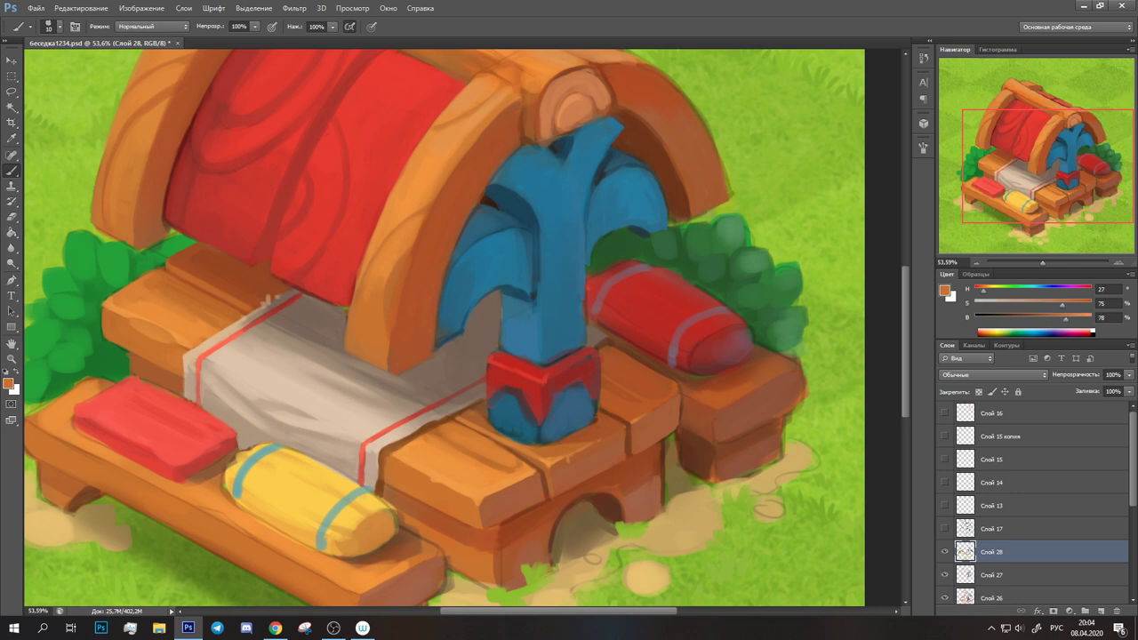
{"action": "left_click", "coordinate": [396, 333], "text": "alt"}
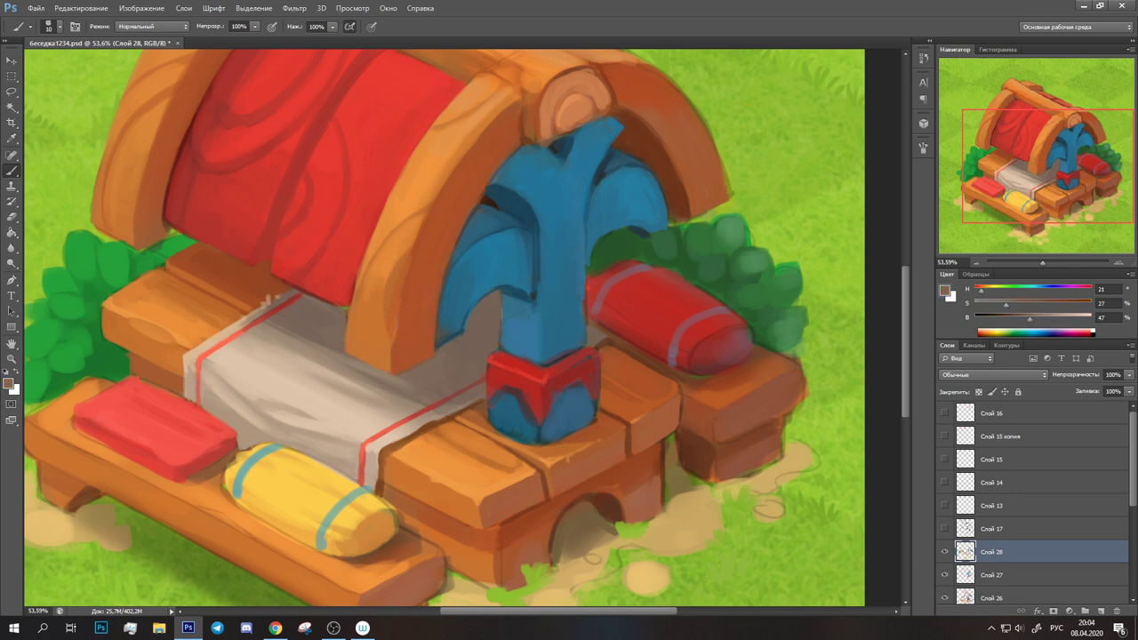
{"action": "left_click", "coordinate": [352, 301], "text": "alt"}
{"action": "mouse_move", "coordinate": [435, 206]}
{"action": "left_mouse_down"}
{"action": "mouse_move", "coordinate": [407, 237]}
{"action": "mouse_move", "coordinate": [464, 288]}
{"action": "left_mouse_up"}
{"action": "left_click", "coordinate": [338, 356], "text": "alt"}
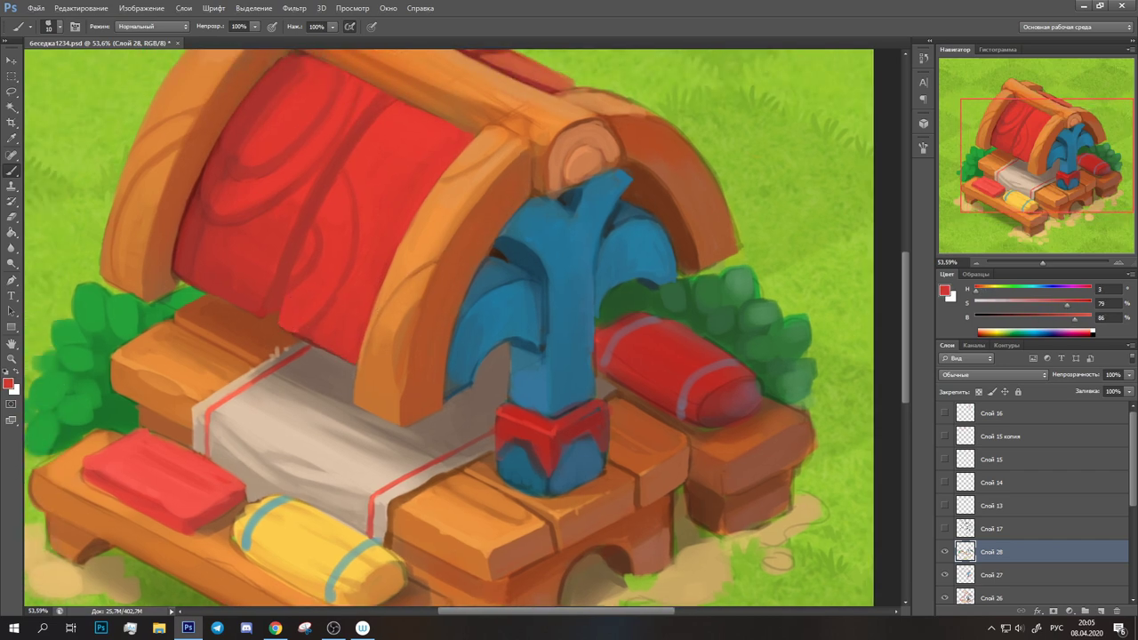
Sample roof reds and paint dark shading and bright highlights on the roof panels
{"action": "left_click", "coordinate": [324, 312], "text": "alt"}
{"action": "left_click", "coordinate": [373, 124], "text": "alt"}
{"action": "left_click", "coordinate": [309, 344], "text": "alt"}
{"action": "left_click", "coordinate": [309, 344], "text": "alt"}
{"action": "left_click", "coordinate": [310, 338], "text": "alt"}
{"action": "left_click", "coordinate": [310, 330], "text": "alt"}
{"action": "left_click", "coordinate": [310, 330], "text": "alt"}
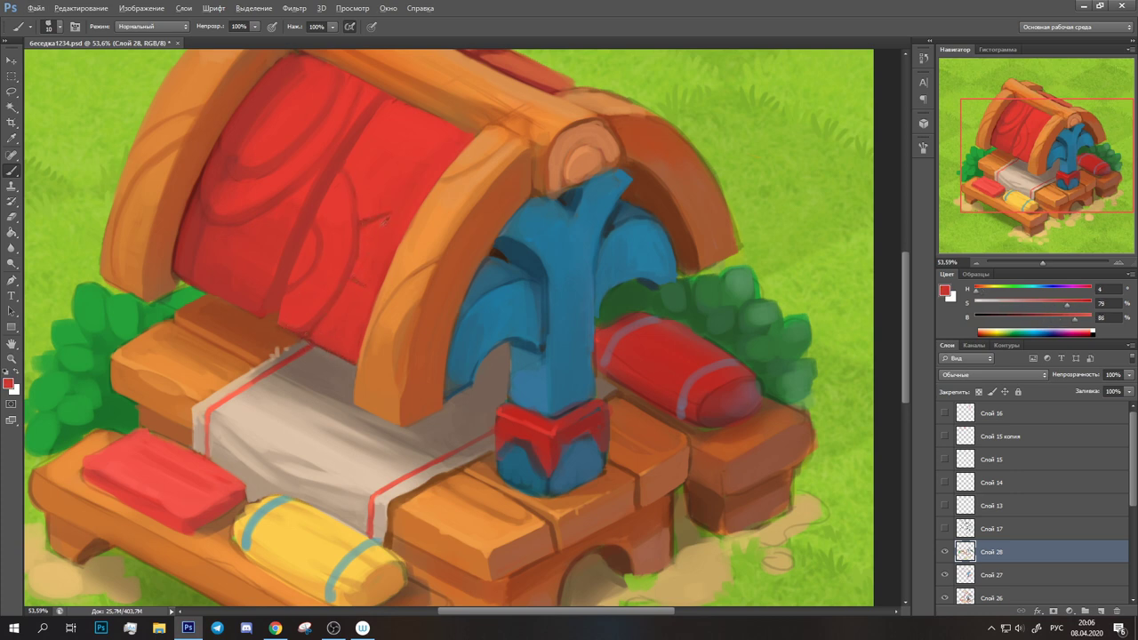
{"action": "left_click", "coordinate": [342, 178], "text": "alt"}
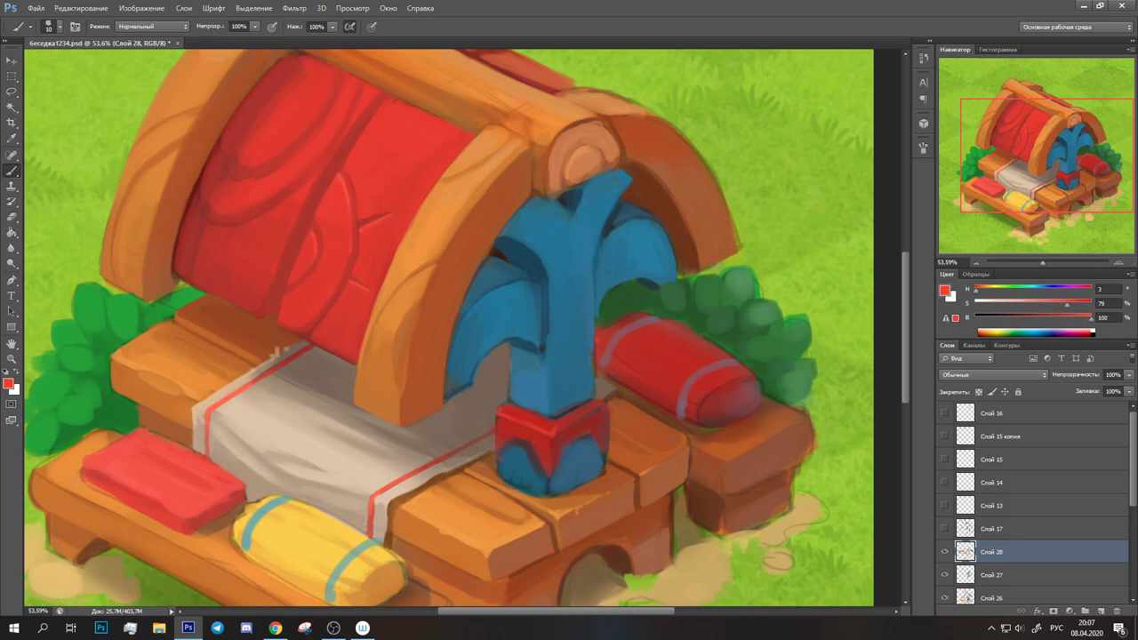
Resize the brush, zoom back in on the roof, and pick darker and brighter reds
{"action": "left_click_drag", "start_coordinate": [1043, 263], "coordinate": [1039, 264]}
{"action": "left_click", "coordinate": [59, 26]}
{"action": "double_click", "coordinate": [74, 279]}
{"action": "left_click_drag", "start_coordinate": [1092, 318], "coordinate": [1080, 318]}
{"action": "left_click", "coordinate": [59, 26]}
{"action": "left_click_drag", "start_coordinate": [1039, 263], "coordinate": [1044, 263]}
{"action": "left_click_drag", "start_coordinate": [1080, 318], "coordinate": [1055, 317]}
{"action": "left_click", "coordinate": [280, 245], "text": "alt"}
{"action": "left_click", "coordinate": [345, 173], "text": "alt"}
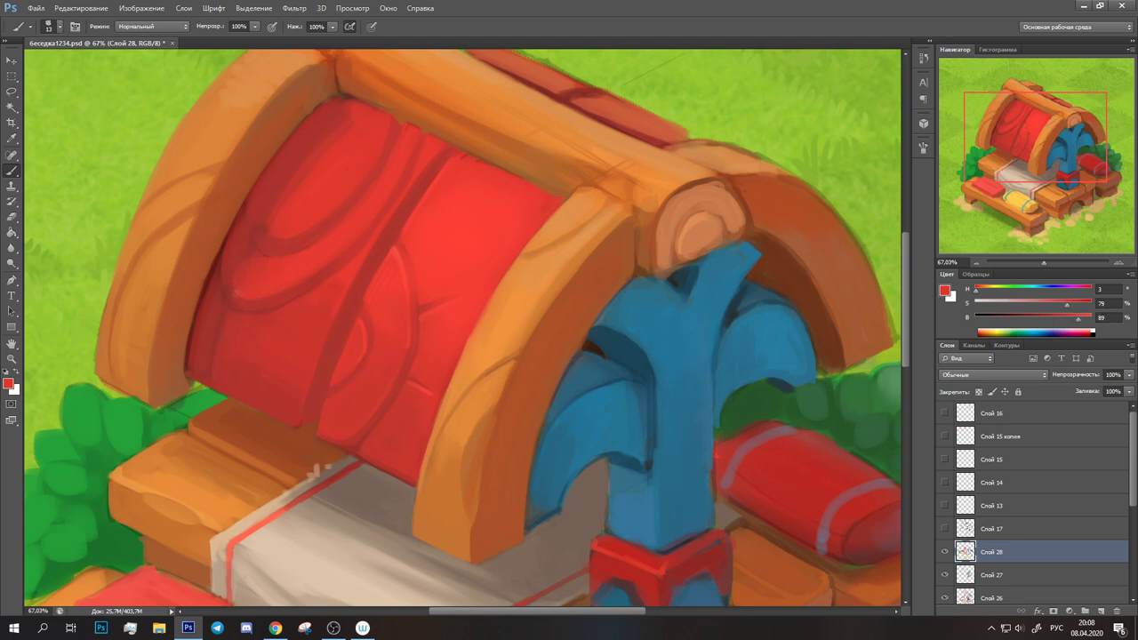
Repaint the roof panels with deeper and brighter reds sampled from the roof
{"action": "left_click", "coordinate": [258, 234], "text": "alt"}
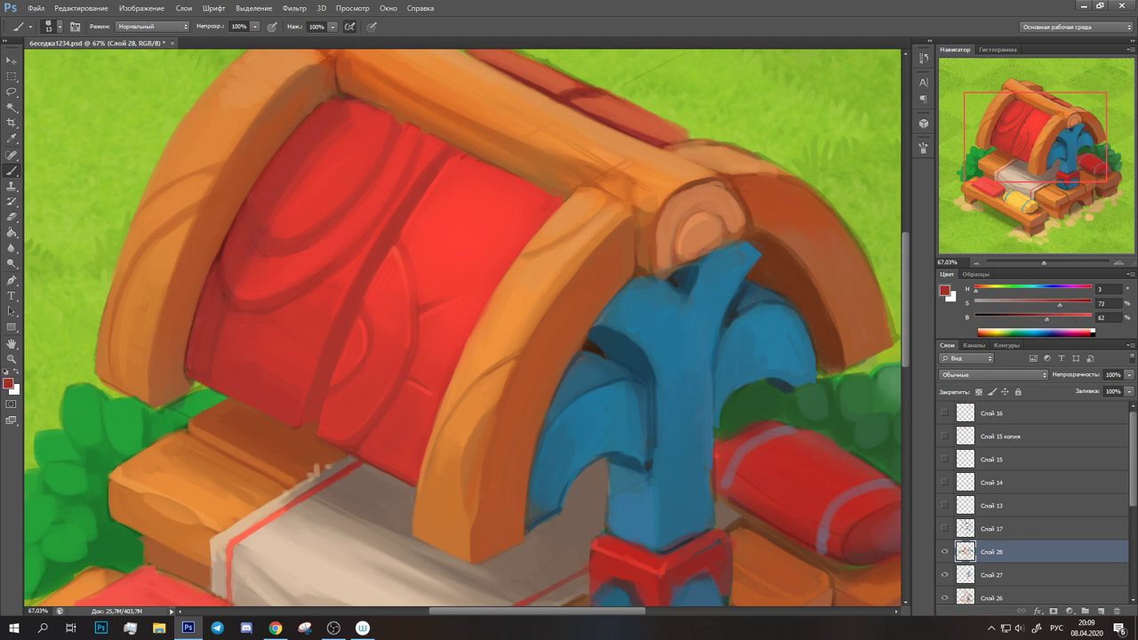
{"action": "scroll", "coordinate": [218, 311], "scroll_direction": "up", "scroll_amount": 3}
{"action": "left_click", "coordinate": [222, 322], "text": "alt"}
{"action": "left_click", "coordinate": [238, 289], "text": "alt"}
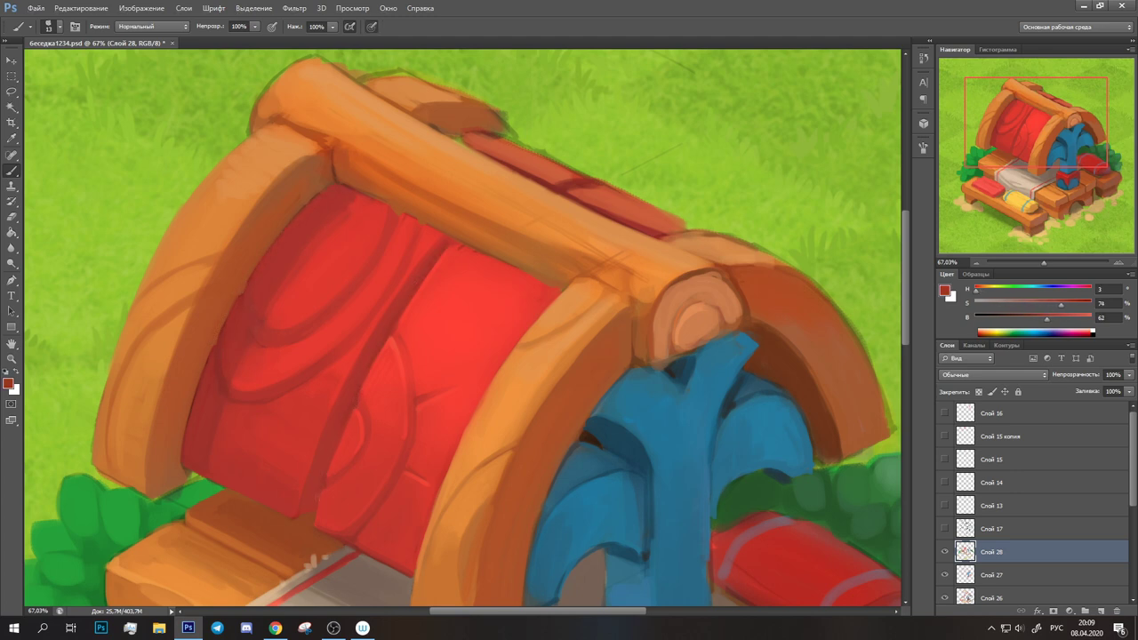
{"action": "left_click", "coordinate": [451, 248], "text": "alt"}
{"action": "left_click", "coordinate": [264, 330], "text": "alt"}
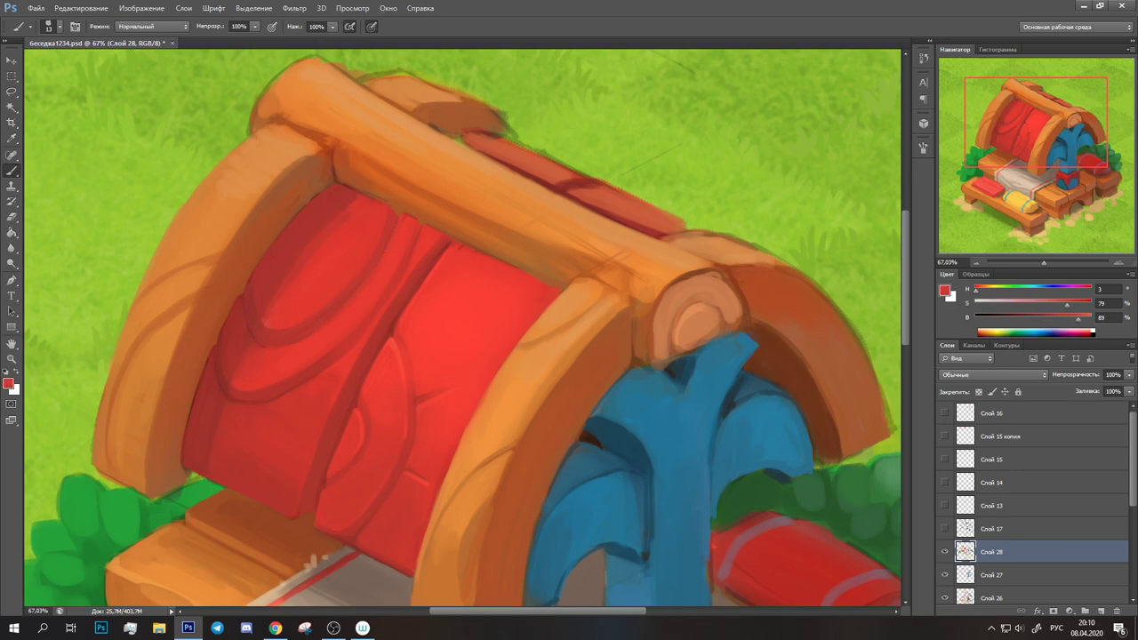
Switch to a 23 px pressure-sensitive brush and shade the left arch with sampled oranges and browns
{"action": "right_click", "coordinate": [280, 266]}
{"action": "left_click", "coordinate": [298, 278], "text": "alt"}
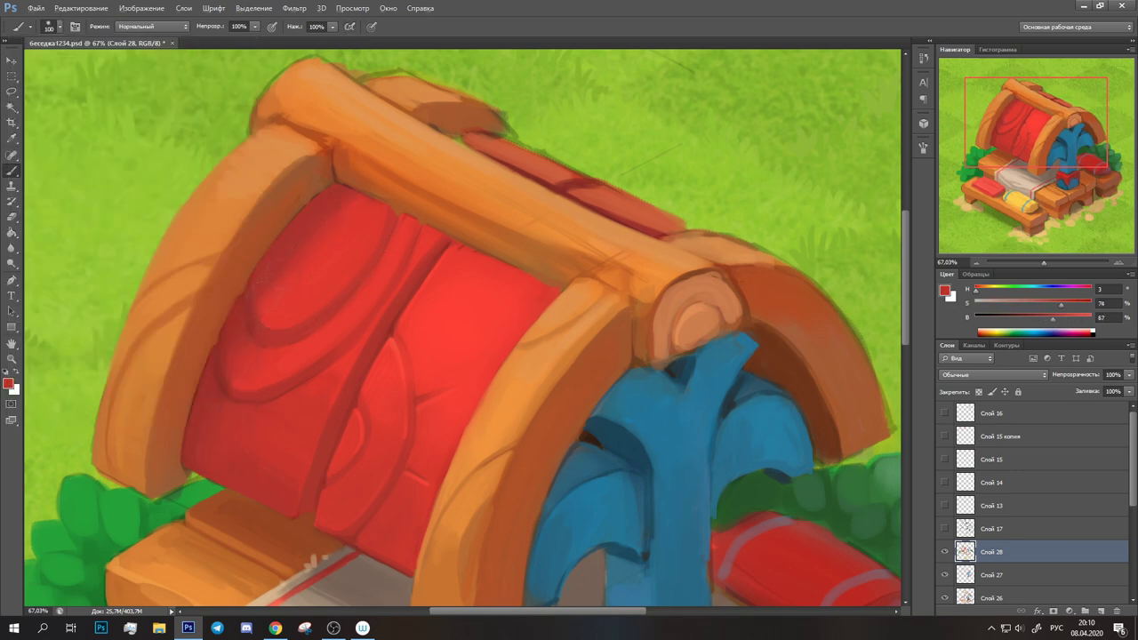
{"action": "left_click", "coordinate": [349, 27]}
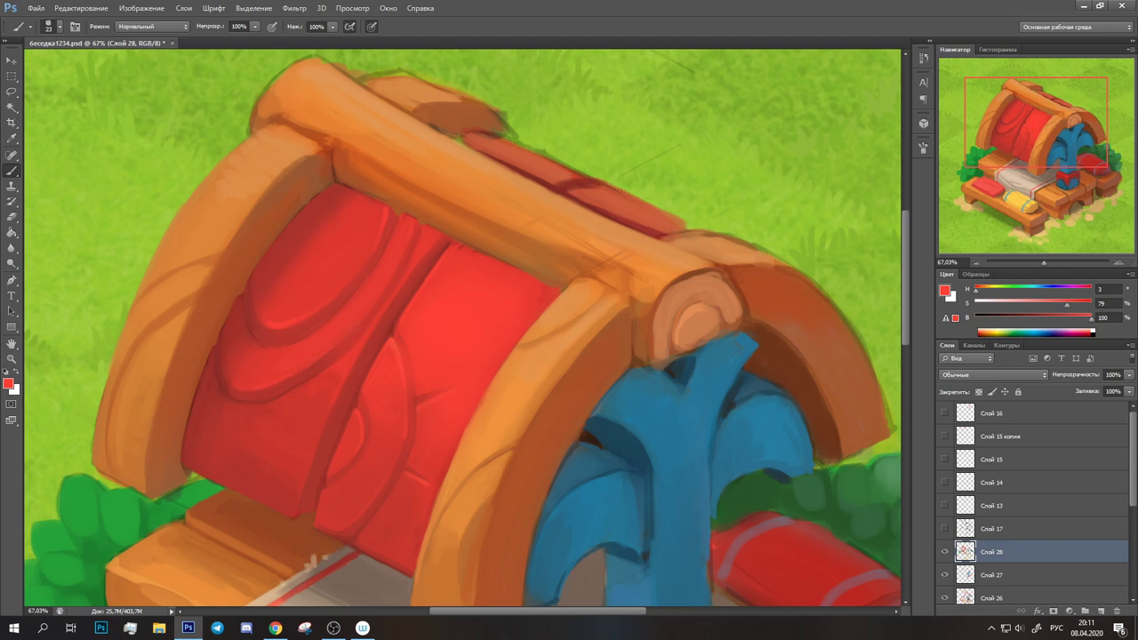
{"action": "left_click", "coordinate": [320, 164], "text": "alt"}
{"action": "left_click", "coordinate": [294, 130], "text": "alt"}
{"action": "left_click", "coordinate": [805, 355], "text": "alt"}
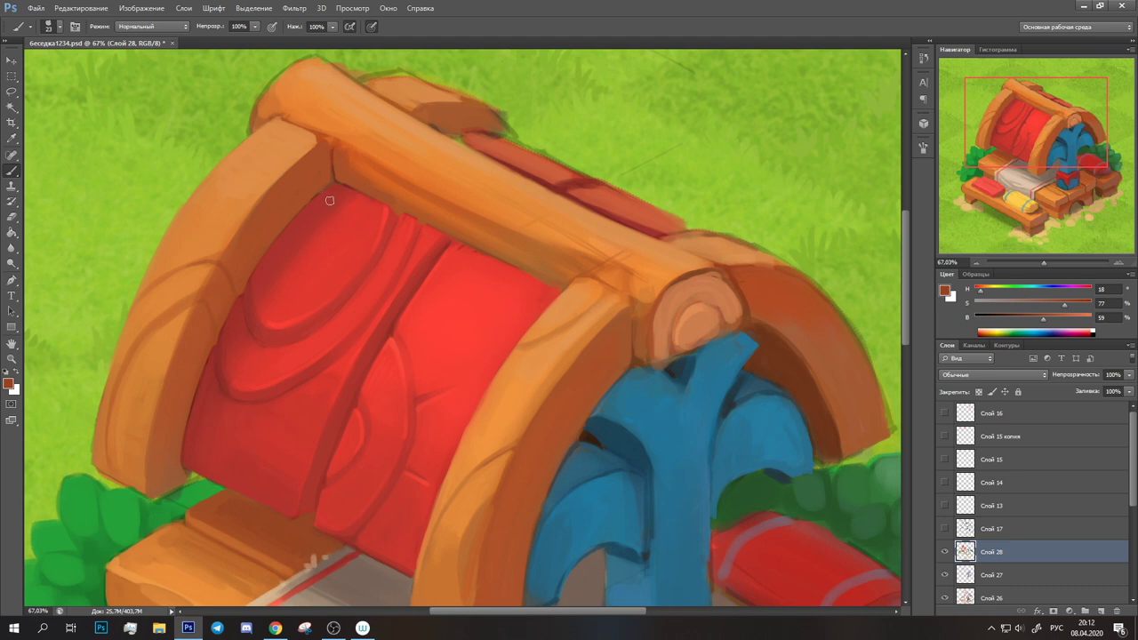
{"action": "left_click", "coordinate": [180, 286], "text": "alt"}
{"action": "left_click", "coordinate": [293, 131], "text": "alt"}
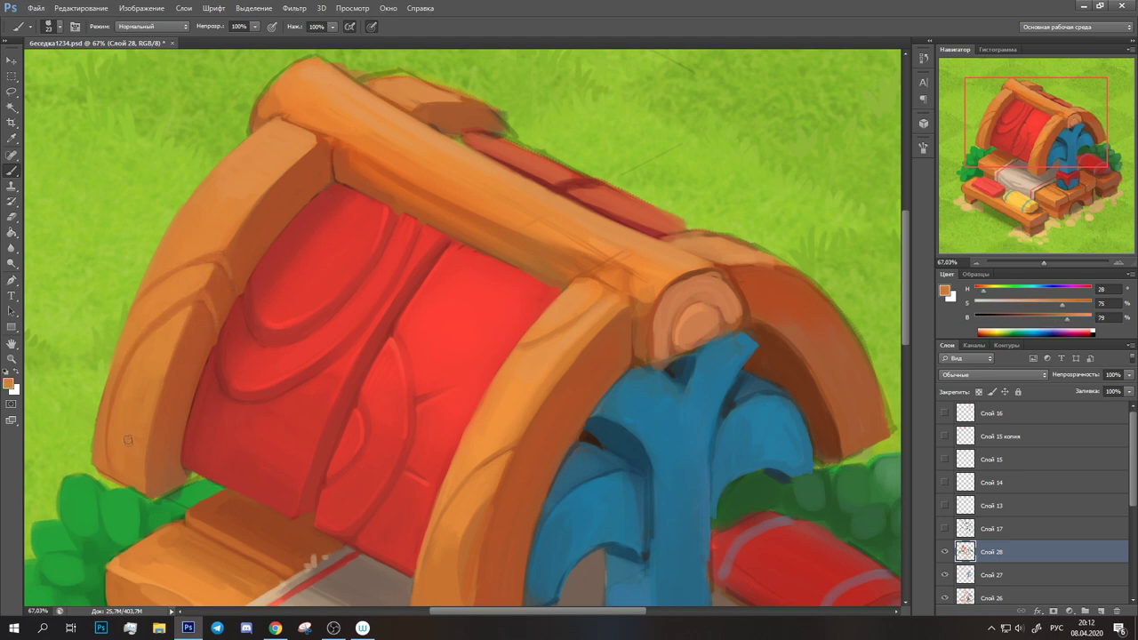
{"action": "left_click", "coordinate": [123, 484], "text": "alt"}
{"action": "left_click_drag", "start_coordinate": [274, 157], "coordinate": [203, 227]}
{"action": "left_click", "coordinate": [196, 178], "text": "alt"}
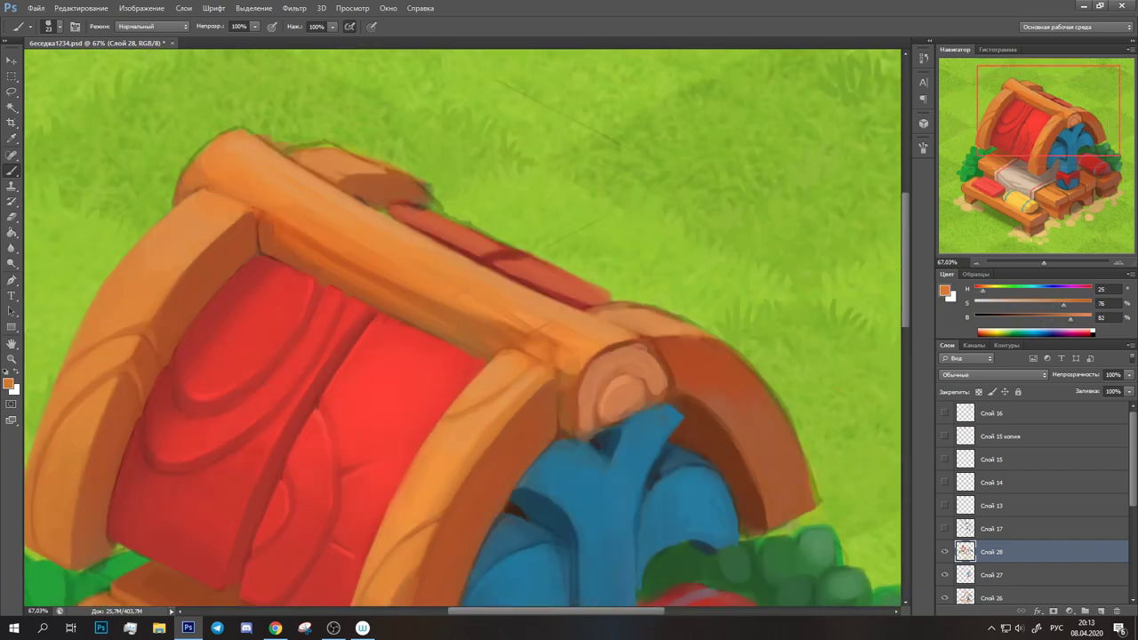
Paint a lighter orange highlight along the top beam and smooth its log end
{"action": "left_click", "coordinate": [317, 268], "text": "alt"}
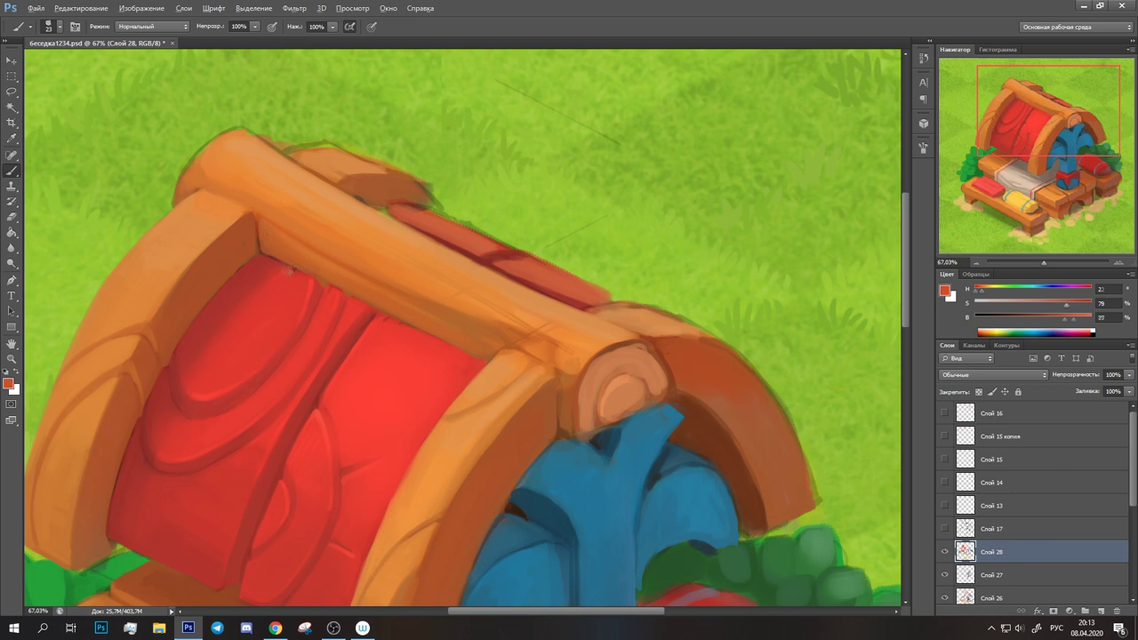
{"action": "left_click_drag", "start_coordinate": [489, 342], "coordinate": [391, 302]}
{"action": "left_click", "coordinate": [400, 302], "text": "alt"}
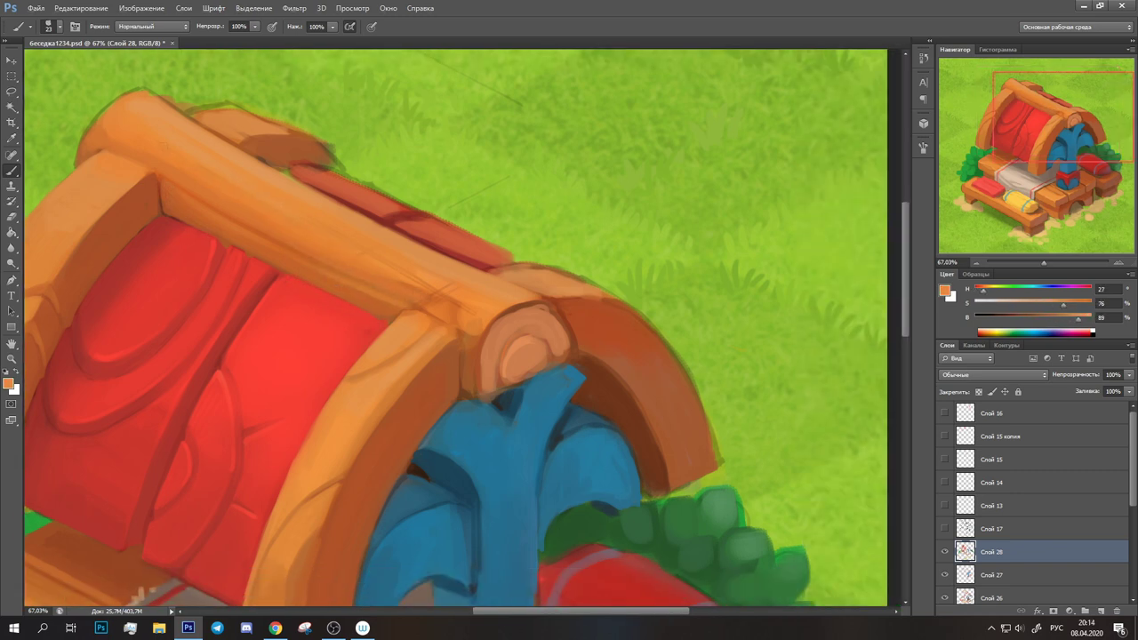
{"action": "left_click", "coordinate": [91, 132], "text": "alt"}
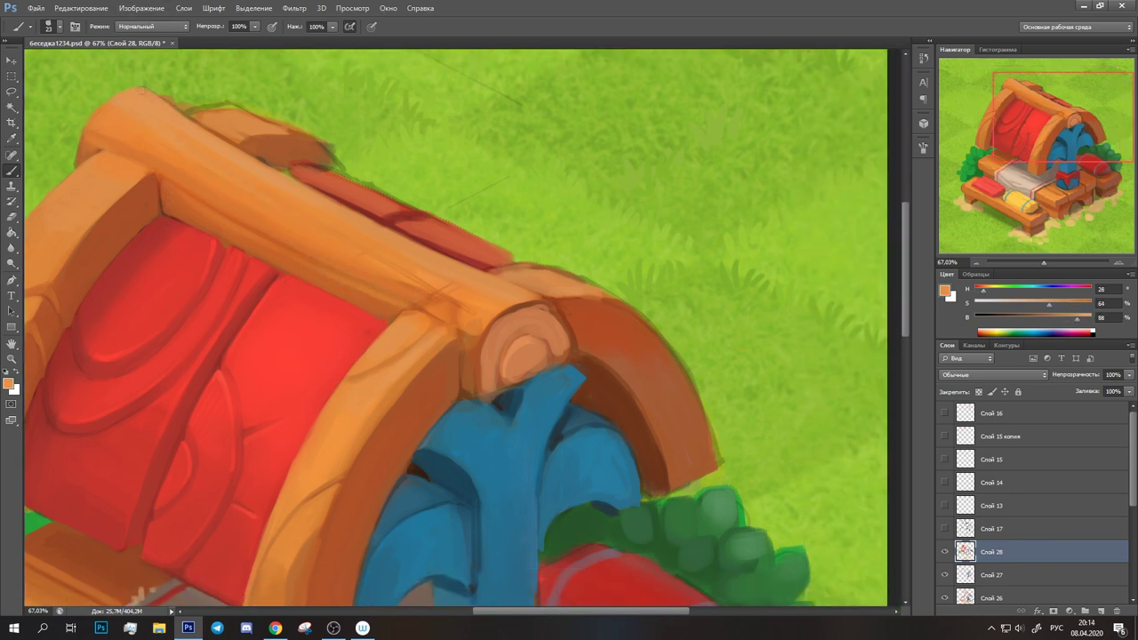
{"action": "left_click", "coordinate": [338, 204], "text": "alt"}
{"action": "left_click_drag", "start_coordinate": [337, 204], "coordinate": [484, 267]}
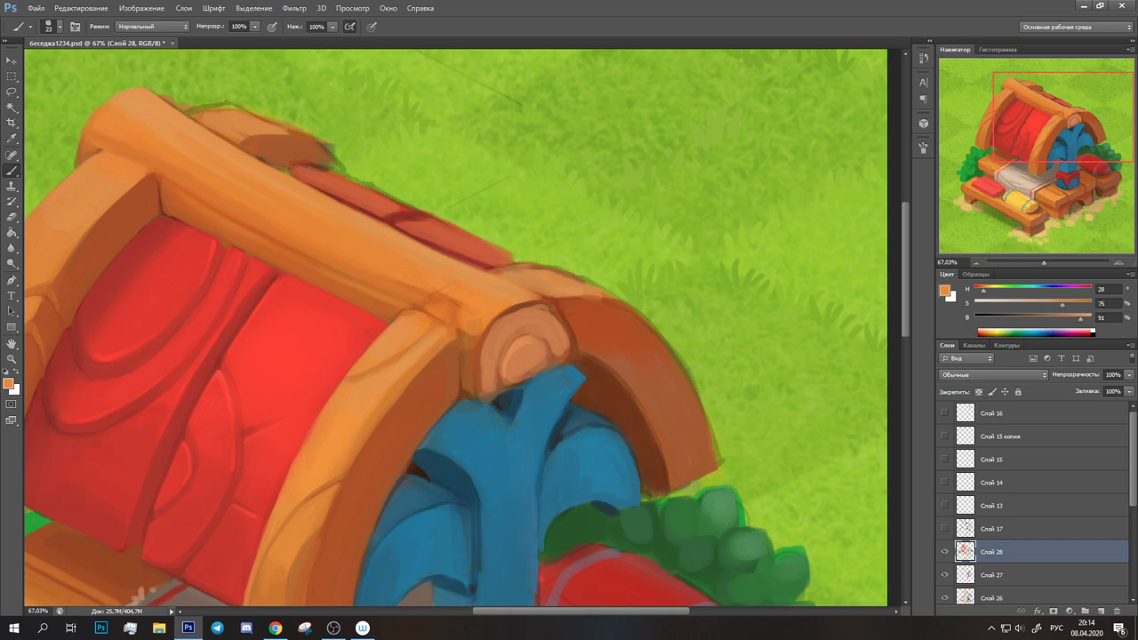
{"action": "left_click_drag", "start_coordinate": [446, 312], "coordinate": [405, 298]}
{"action": "left_click", "coordinate": [418, 311], "text": "alt"}
{"action": "left_click_drag", "start_coordinate": [356, 367], "coordinate": [445, 265]}
{"action": "left_click", "coordinate": [445, 264], "text": "alt"}
Blend the log end into a smooth peach ring cap using oranges sampled around it
{"action": "left_click", "coordinate": [458, 366], "text": "alt"}
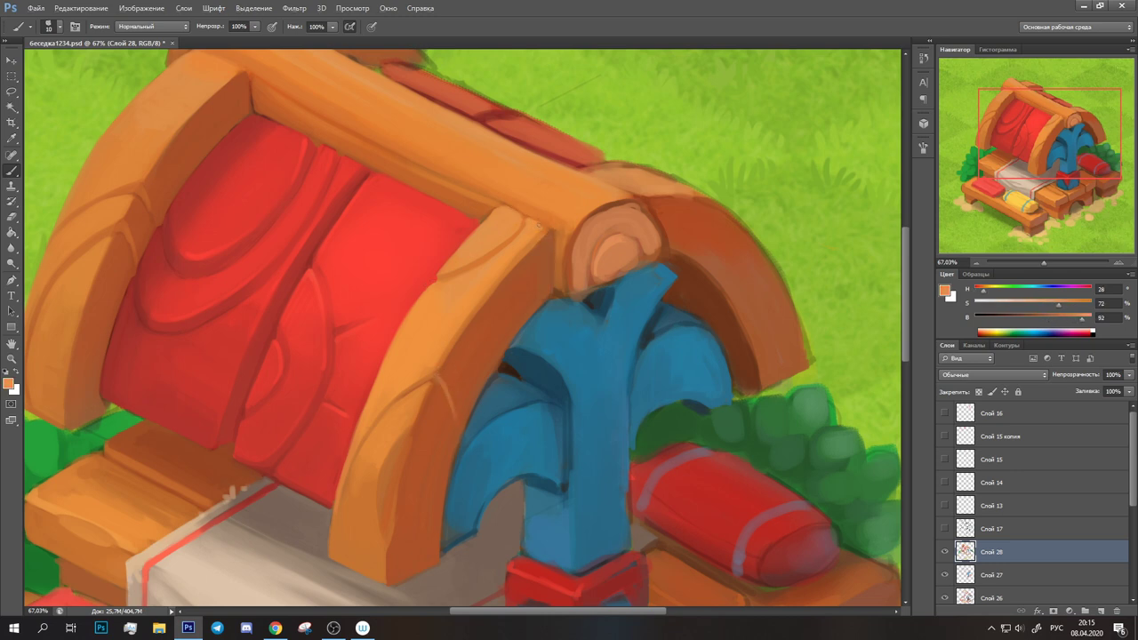
{"action": "left_click", "coordinate": [627, 217], "text": "alt"}
{"action": "left_click", "coordinate": [613, 209], "text": "alt"}
{"action": "left_click", "coordinate": [654, 227], "text": "alt"}
{"action": "left_click", "coordinate": [659, 234], "text": "alt"}
{"action": "left_click", "coordinate": [638, 213], "text": "alt"}
{"action": "left_click", "coordinate": [572, 258], "text": "alt"}
{"action": "left_click", "coordinate": [571, 271], "text": "alt"}
{"action": "left_click", "coordinate": [560, 289], "text": "alt"}
{"action": "left_click", "coordinate": [560, 289], "text": "alt"}
{"action": "left_click", "coordinate": [624, 238], "text": "alt"}
Add slightly darker orange to the log end, then zoom out to the whole gazebo
{"action": "left_click", "coordinate": [648, 257], "text": "alt"}
{"action": "left_click", "coordinate": [645, 255], "text": "alt"}
{"action": "left_click", "coordinate": [647, 258], "text": "alt"}
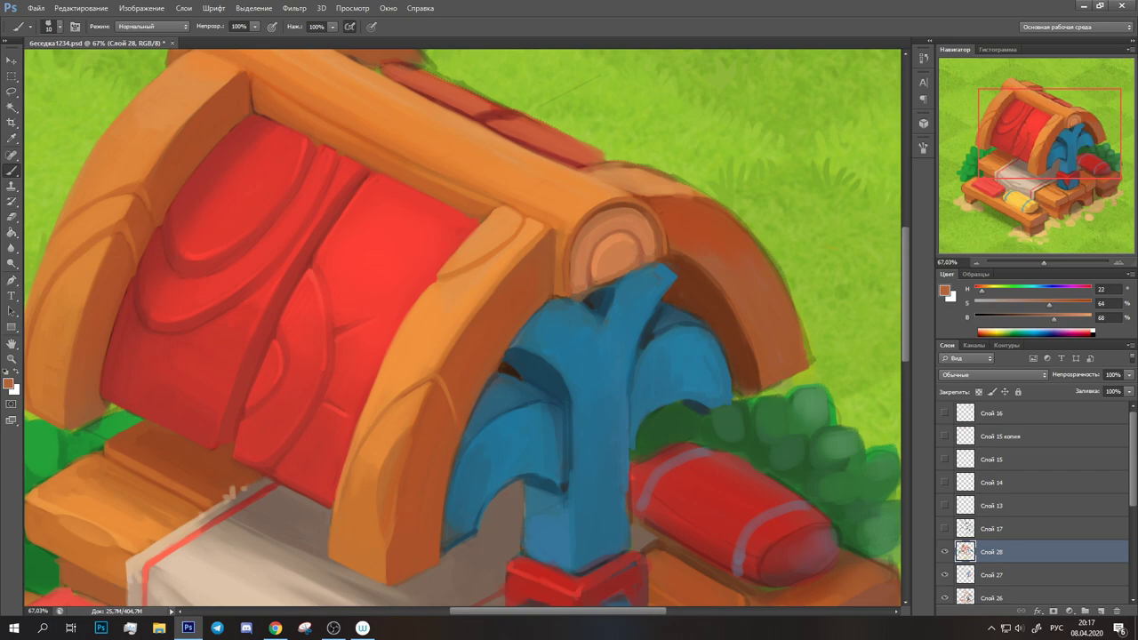
{"action": "left_click_drag", "start_coordinate": [584, 193], "coordinate": [491, 367]}
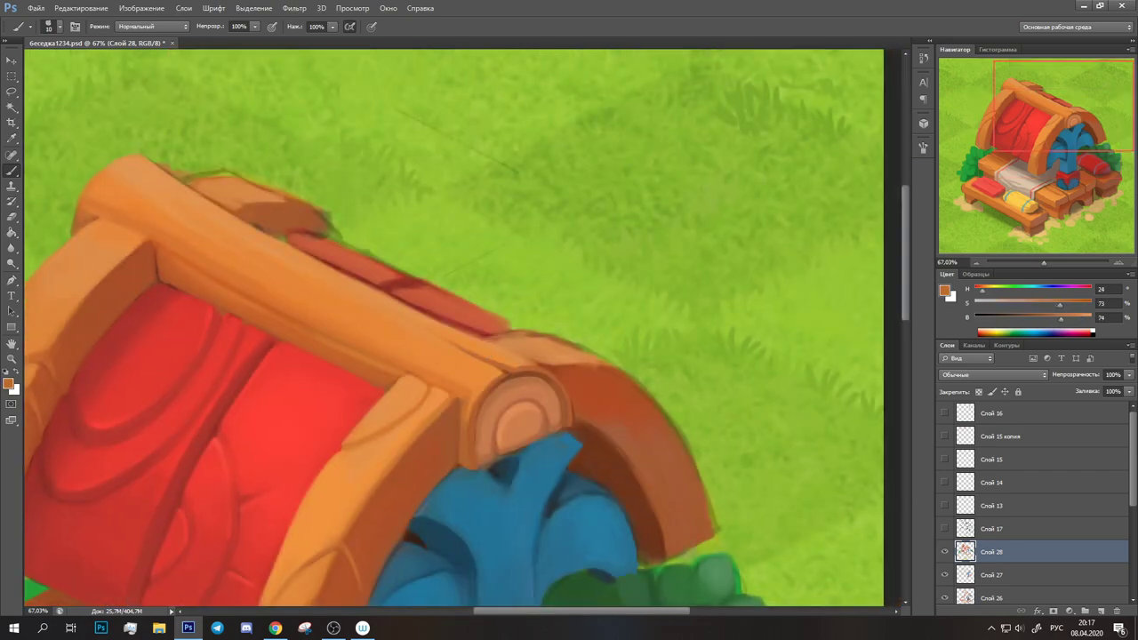
{"action": "left_click_drag", "start_coordinate": [1044, 262], "coordinate": [1044, 263]}
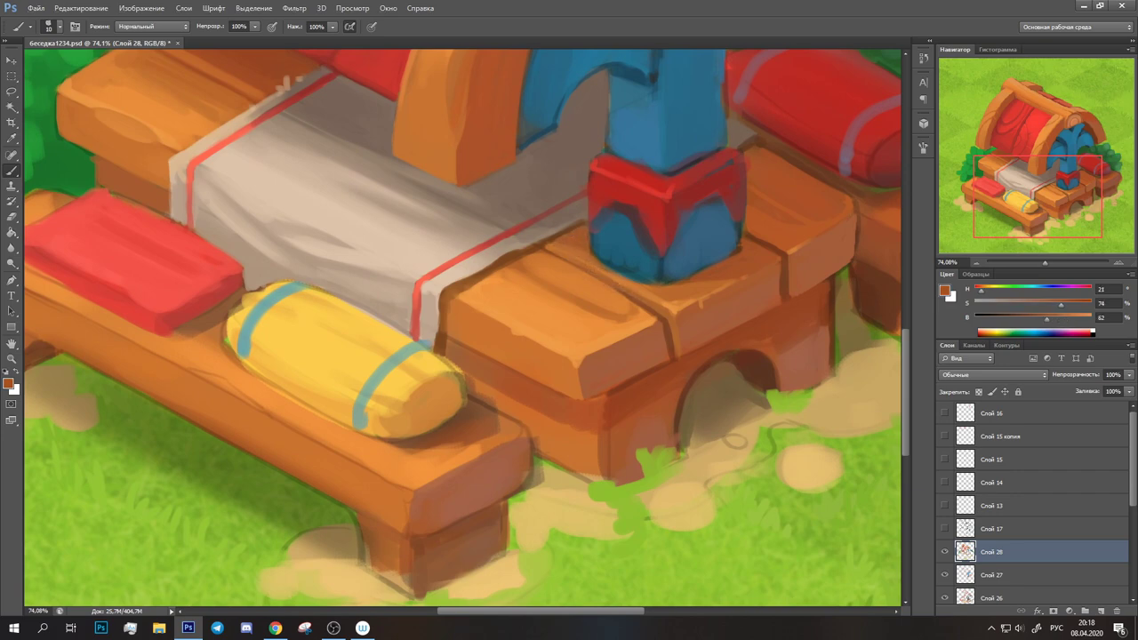
Repaint the cushion with brighter cyan bands and a deeper yellow right end
{"action": "left_click", "coordinate": [573, 287], "text": "alt"}
{"action": "left_click", "coordinate": [525, 287], "text": "alt"}
{"action": "mouse_move", "coordinate": [597, 283]}
{"action": "left_mouse_down"}
{"action": "mouse_move", "coordinate": [588, 269]}
{"action": "mouse_move", "coordinate": [711, 311]}
{"action": "left_mouse_up"}
{"action": "left_click", "coordinate": [355, 307], "text": "alt"}
{"action": "left_click", "coordinate": [348, 347], "text": "alt"}
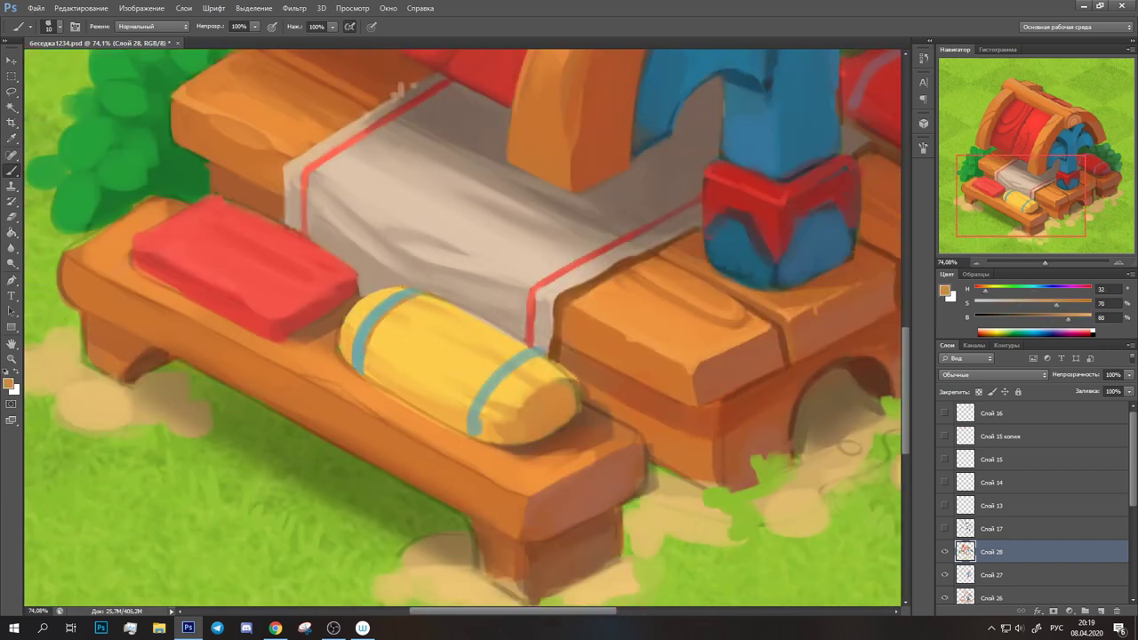
{"action": "left_click", "coordinate": [411, 300], "text": "alt"}
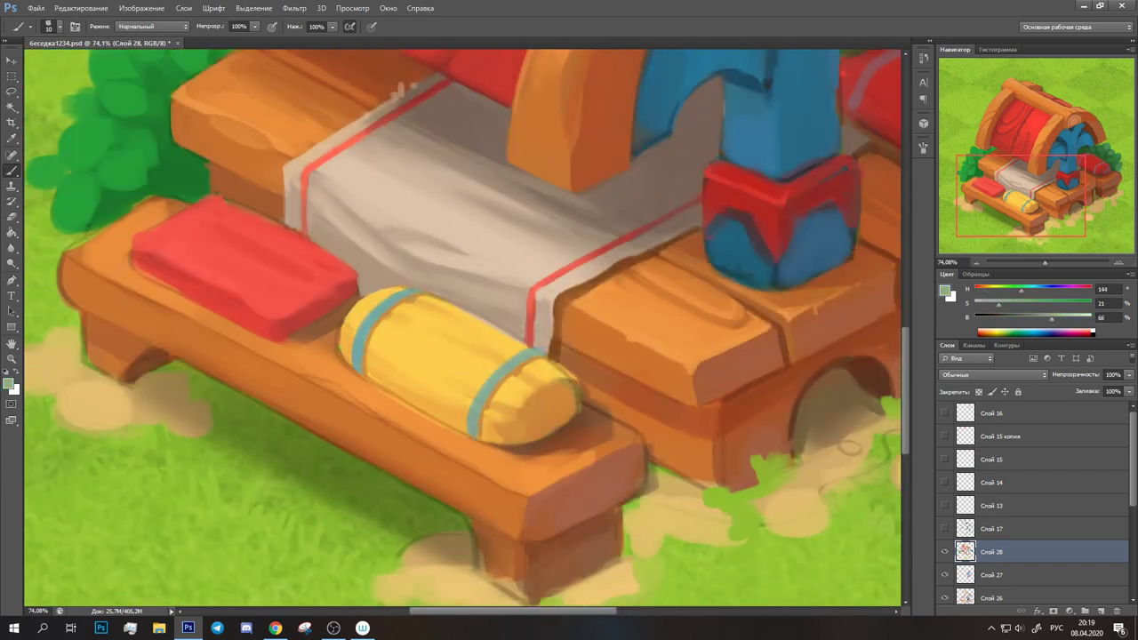
{"action": "left_click", "coordinate": [494, 384], "text": "alt"}
{"action": "left_click_drag", "start_coordinate": [503, 370], "coordinate": [519, 359]}
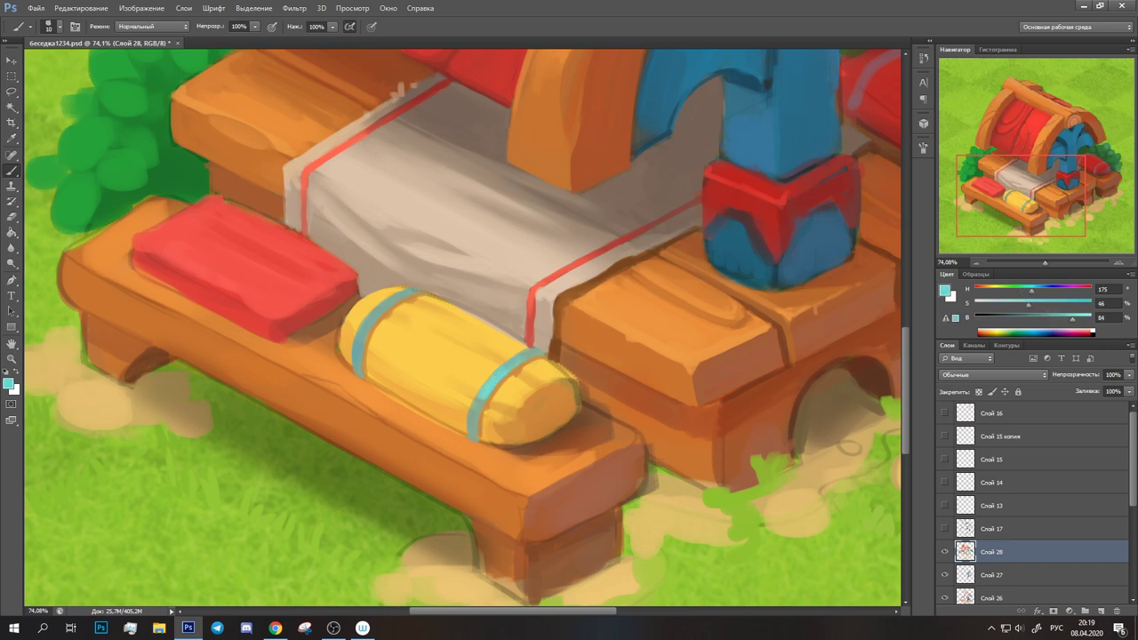
{"action": "left_click_drag", "start_coordinate": [393, 300], "coordinate": [360, 338]}
{"action": "left_click", "coordinate": [416, 322], "text": "alt"}
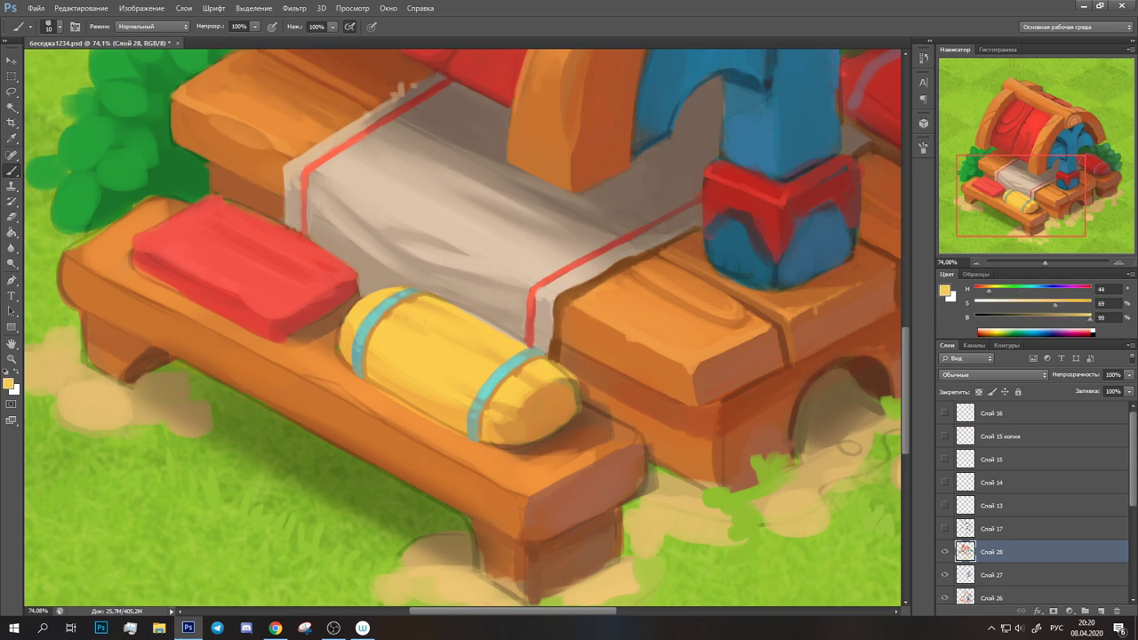
{"action": "left_click", "coordinate": [560, 391], "text": "alt"}
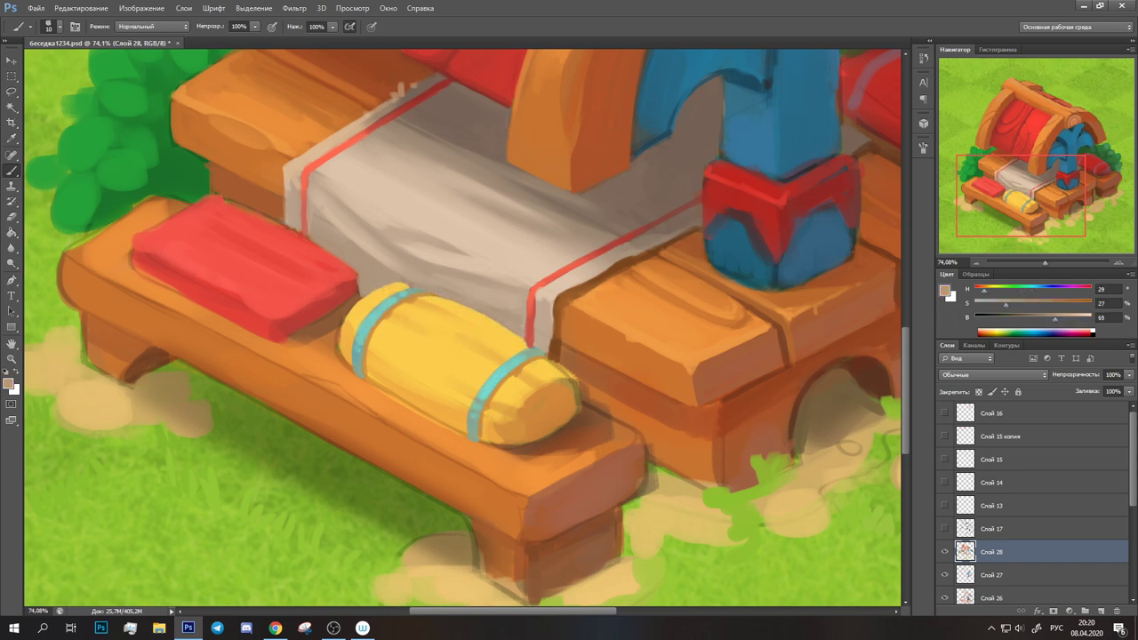
{"action": "mouse_move", "coordinate": [547, 359]}
{"action": "left_mouse_down"}
{"action": "mouse_move", "coordinate": [578, 414]}
{"action": "mouse_move", "coordinate": [527, 374]}
{"action": "left_mouse_up"}
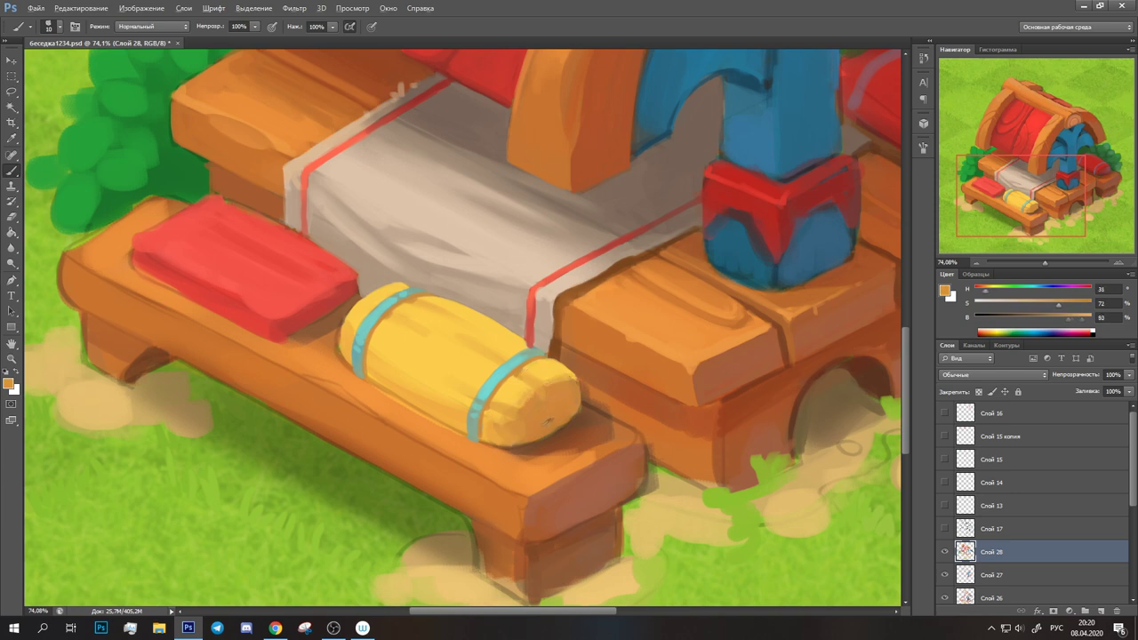
Shade the lower side of the base box a darker reddish brown
{"action": "left_click", "coordinate": [525, 440], "text": "alt"}
{"action": "left_click", "coordinate": [524, 440], "text": "alt"}
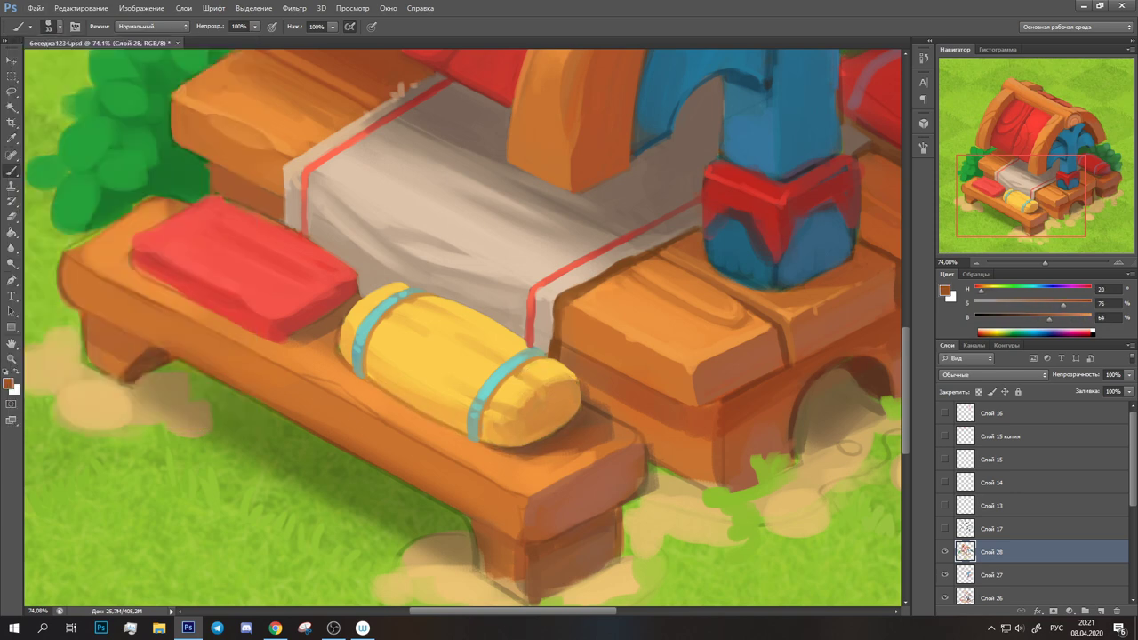
{"action": "left_click", "coordinate": [600, 406], "text": "alt"}
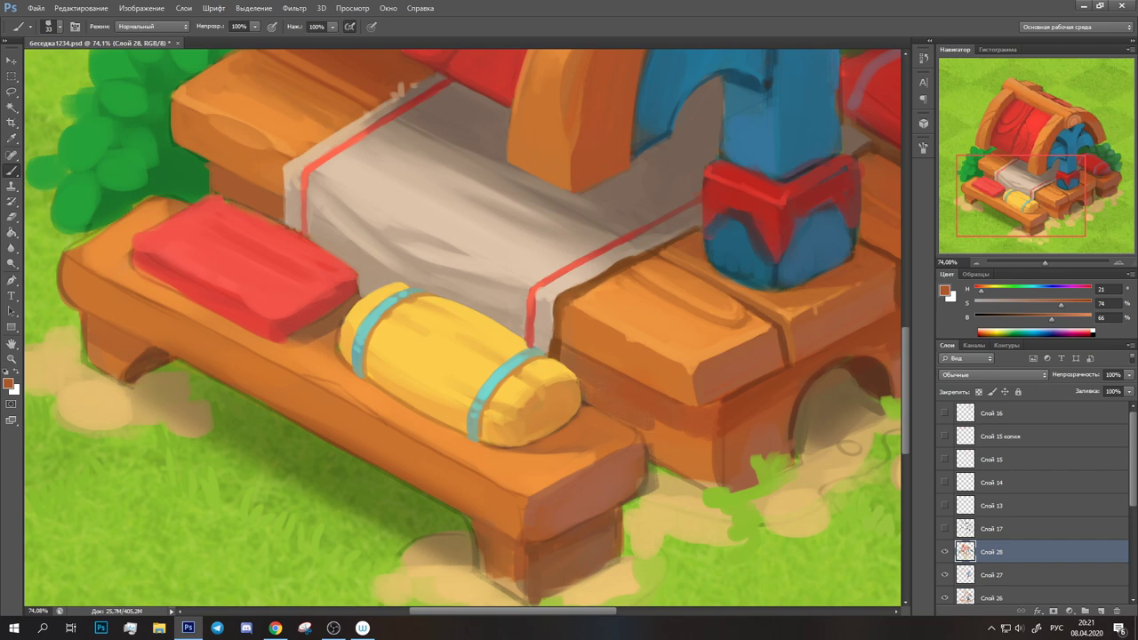
{"action": "left_click_drag", "start_coordinate": [685, 463], "coordinate": [751, 449]}
{"action": "left_click", "coordinate": [628, 400], "text": "alt"}
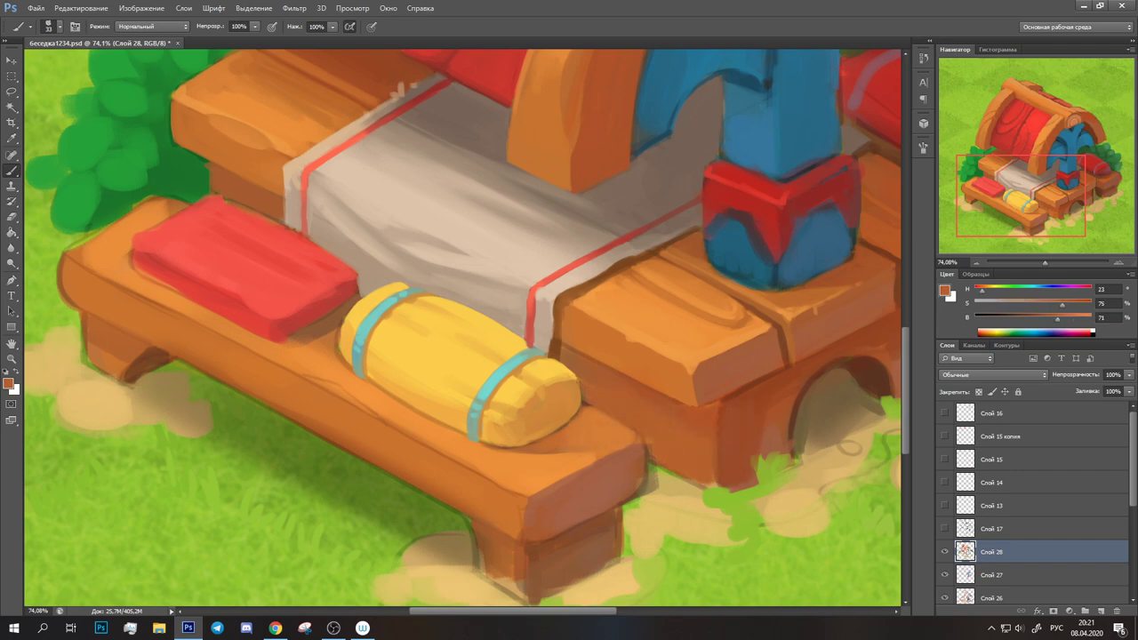
{"action": "left_click", "coordinate": [667, 394], "text": "alt"}
{"action": "left_click", "coordinate": [546, 449], "text": "alt"}
{"action": "left_click", "coordinate": [98, 263], "text": "alt"}
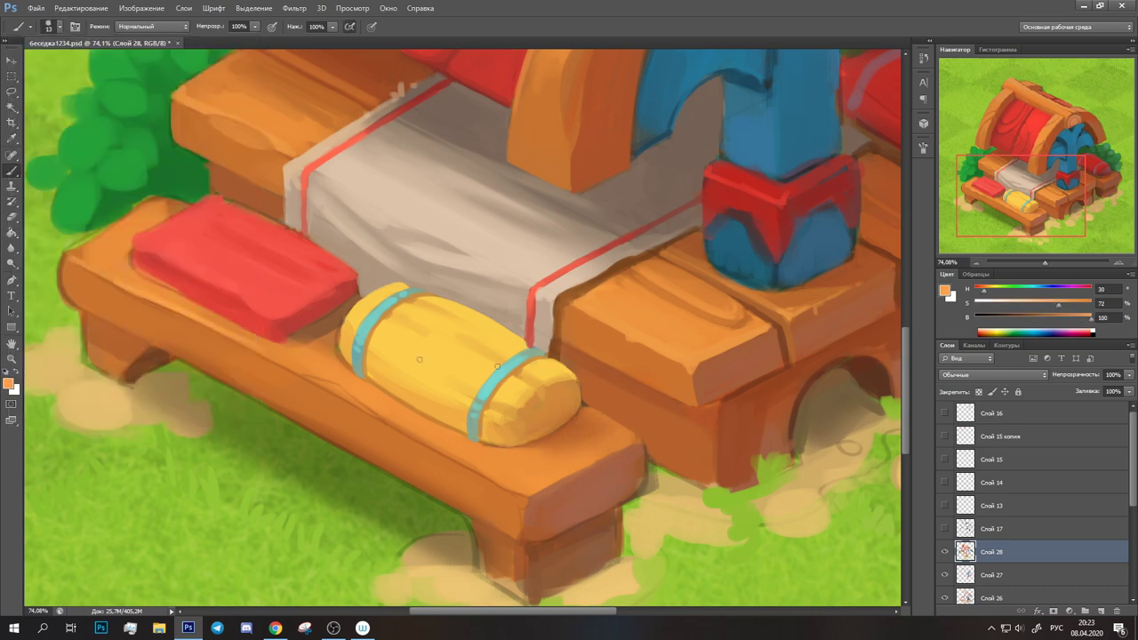
{"action": "left_click", "coordinate": [574, 404], "text": "alt"}
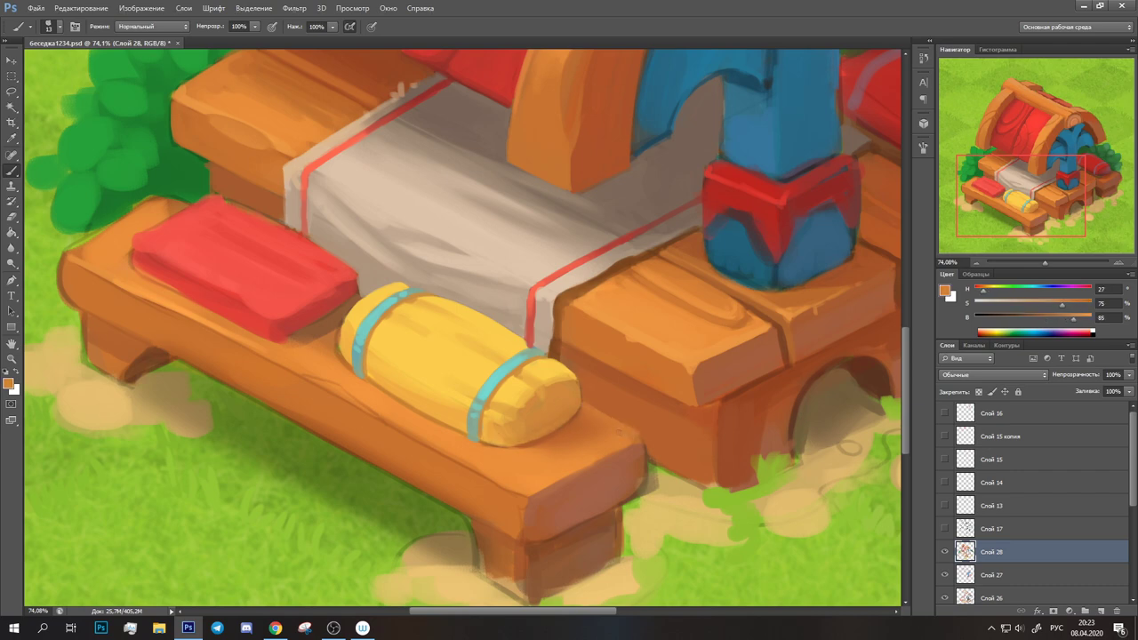
Recentre the view on the gazebo base and sample a darker brown-orange
{"action": "scroll", "coordinate": [462, 329], "scroll_direction": "down", "scroll_amount": 2}
{"action": "scroll", "coordinate": [462, 328], "scroll_direction": "down", "scroll_amount": 2}
{"action": "scroll", "coordinate": [462, 328], "scroll_direction": "down", "scroll_amount": 1}
{"action": "left_click", "coordinate": [539, 463], "text": "alt"}
{"action": "left_click_drag", "start_coordinate": [533, 463], "coordinate": [593, 355]}
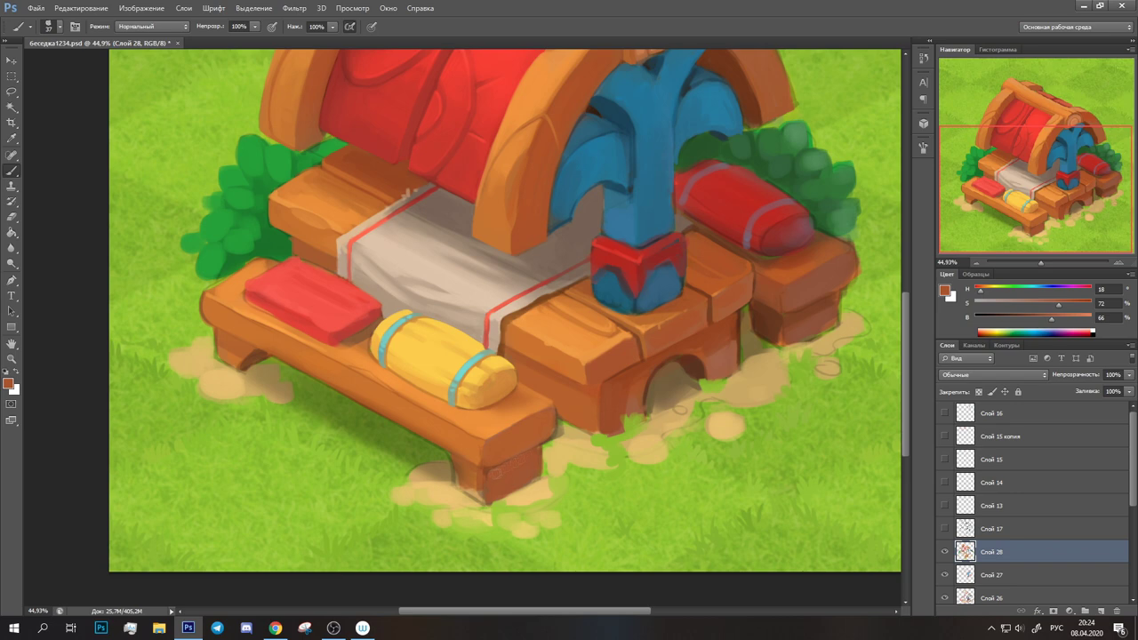
{"action": "left_click_drag", "start_coordinate": [533, 355], "coordinate": [556, 375]}
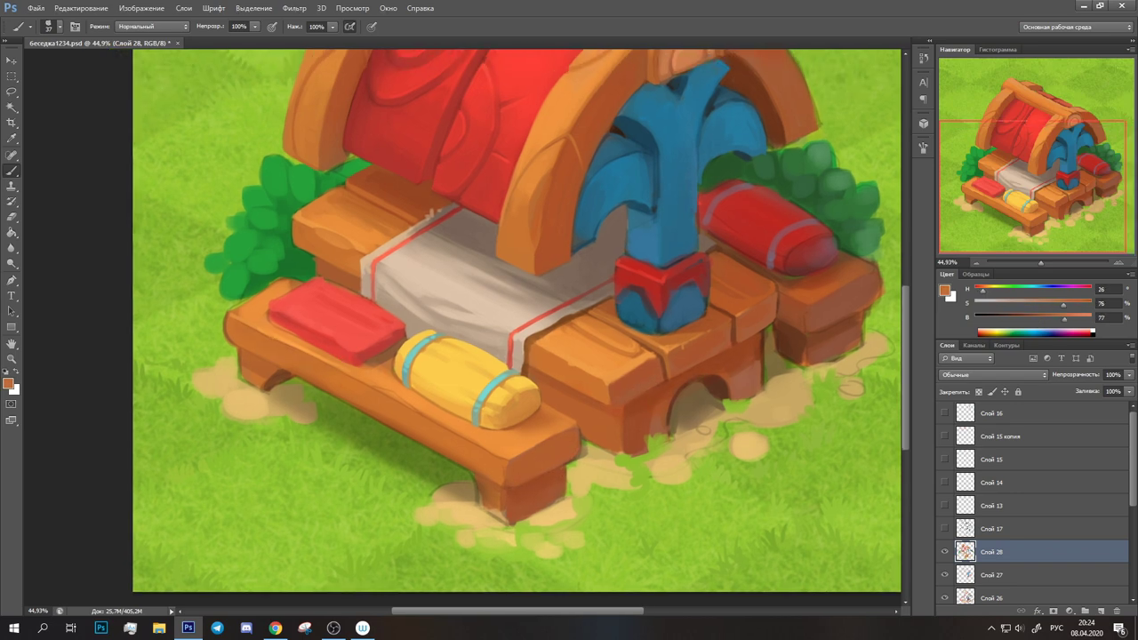
Set the brush to size 19 and sample blues and reds from the fountain pillar and block
{"action": "left_click", "coordinate": [48, 25]}
{"action": "left_click", "coordinate": [637, 368], "text": "alt"}
{"action": "left_click_drag", "start_coordinate": [633, 324], "coordinate": [654, 240]}
{"action": "left_click", "coordinate": [654, 240], "text": "alt"}
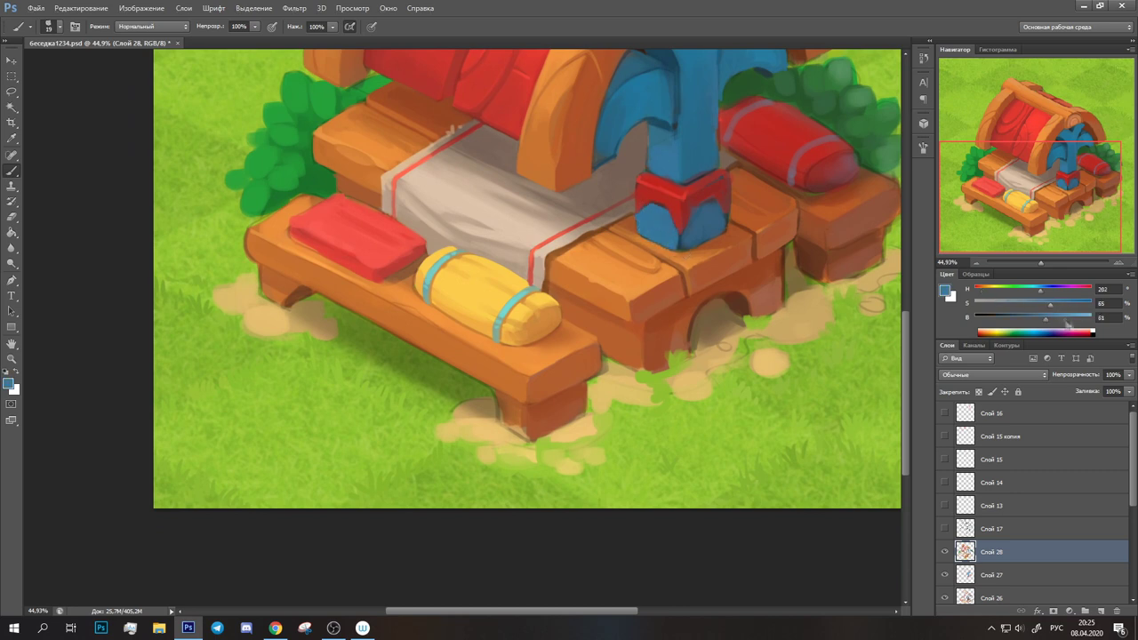
{"action": "left_click", "coordinate": [653, 222], "text": "alt"}
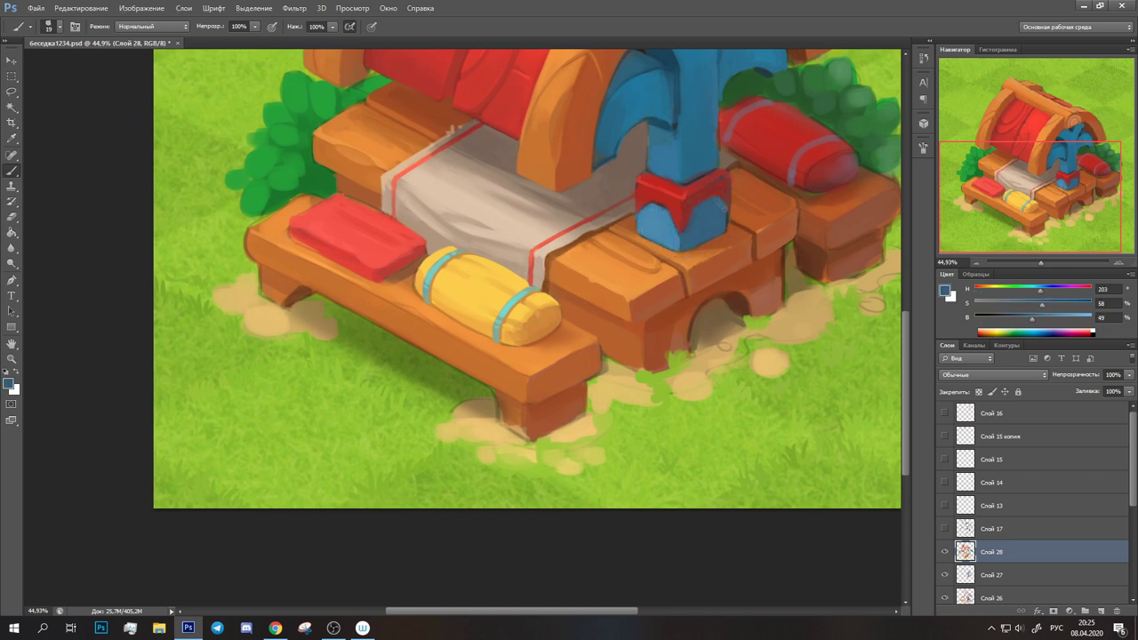
{"action": "left_click", "coordinate": [658, 190], "text": "alt"}
{"action": "left_click", "coordinate": [641, 189], "text": "alt"}
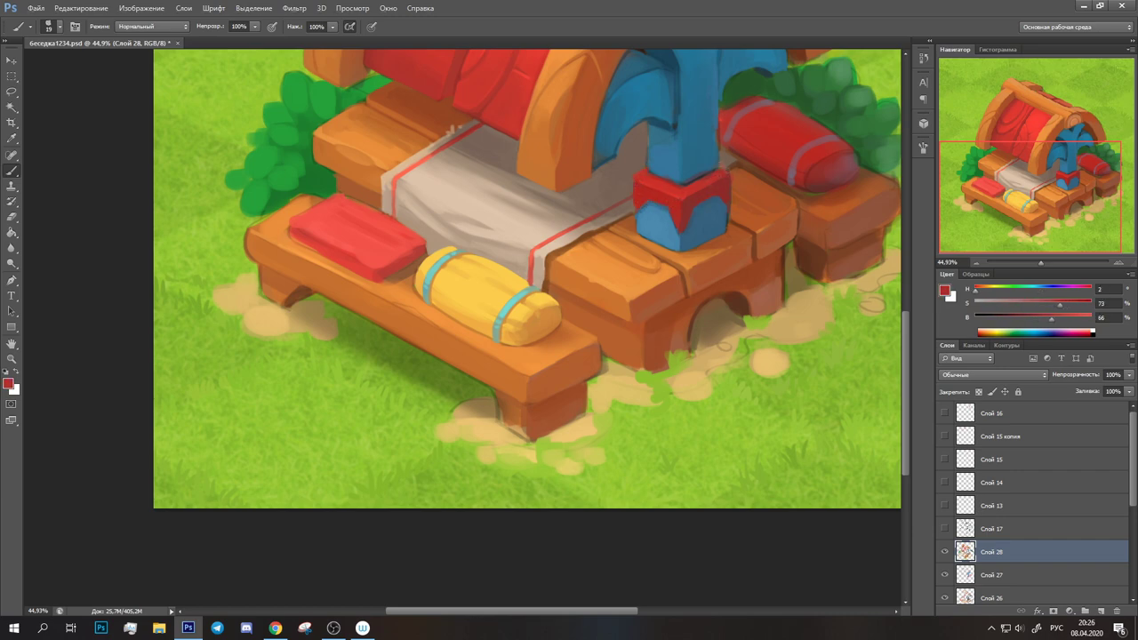
Smooth lighter blue shading on the pillar, then zoom in and sample the red cushion
{"action": "left_click_drag", "start_coordinate": [724, 178], "coordinate": [698, 240]}
{"action": "left_click", "coordinate": [697, 285], "text": "alt"}
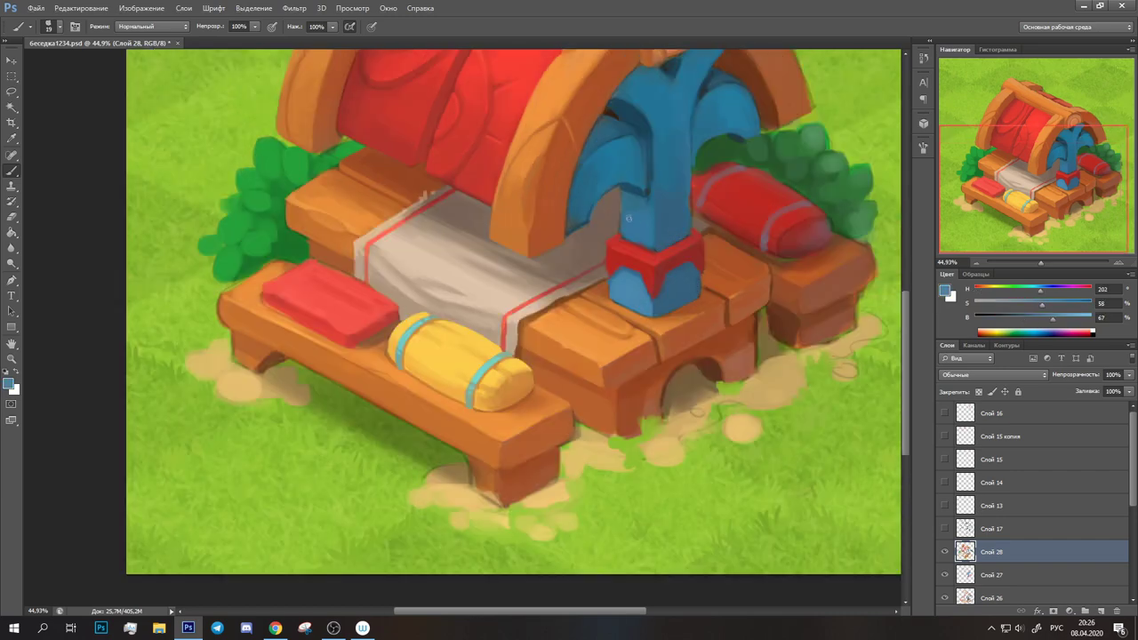
{"action": "left_click", "coordinate": [1081, 327]}
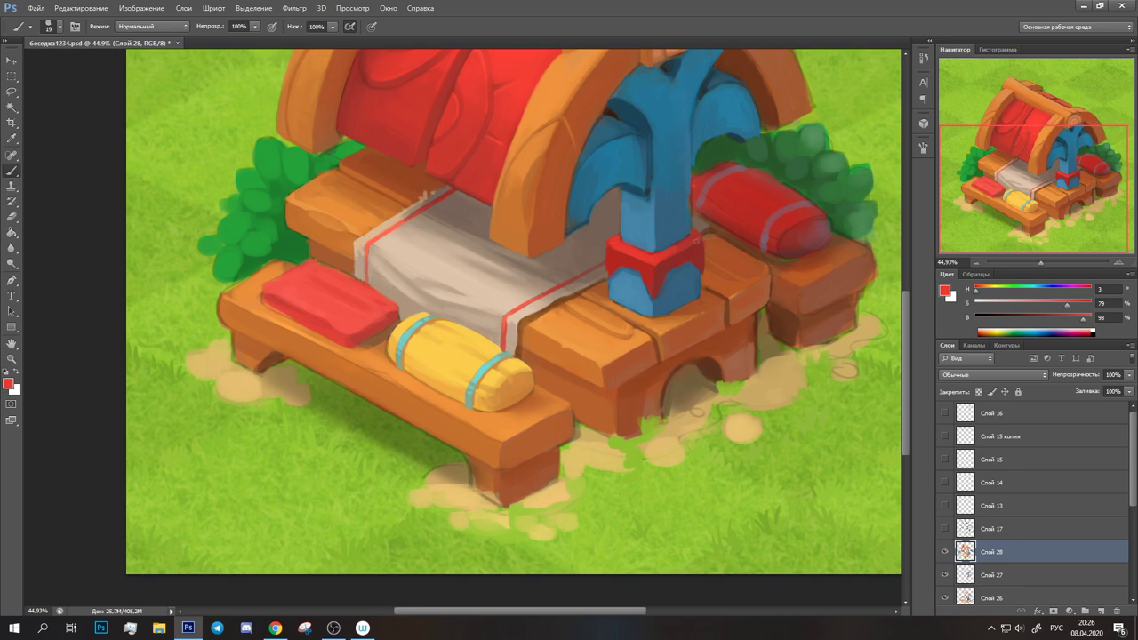
{"action": "left_click", "coordinate": [657, 226], "text": "alt"}
{"action": "left_click_drag", "start_coordinate": [657, 231], "coordinate": [687, 224]}
{"action": "mouse_move", "coordinate": [1041, 263]}
{"action": "left_mouse_down"}
{"action": "mouse_move", "coordinate": [1031, 270]}
{"action": "mouse_move", "coordinate": [1042, 263]}
{"action": "left_mouse_up"}
{"action": "left_click", "coordinate": [395, 339], "text": "alt"}
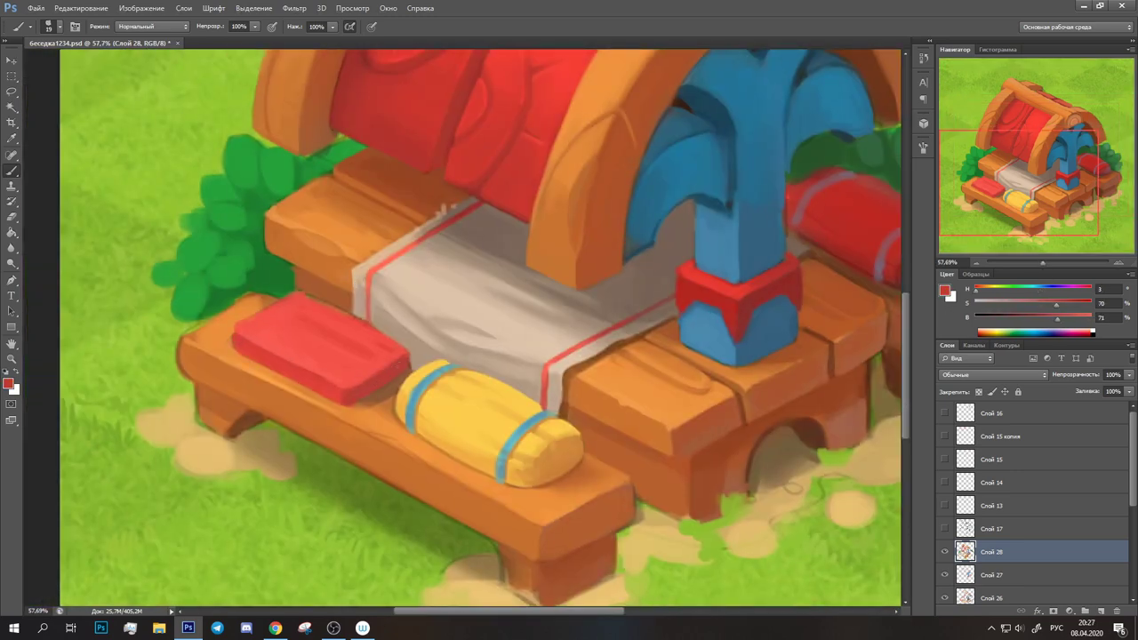
Smooth the red cushion top and paint a light orange highlight along the bench's front edge
{"action": "left_click", "coordinate": [333, 305], "text": "alt"}
{"action": "left_click_drag", "start_coordinate": [282, 300], "coordinate": [248, 330]}
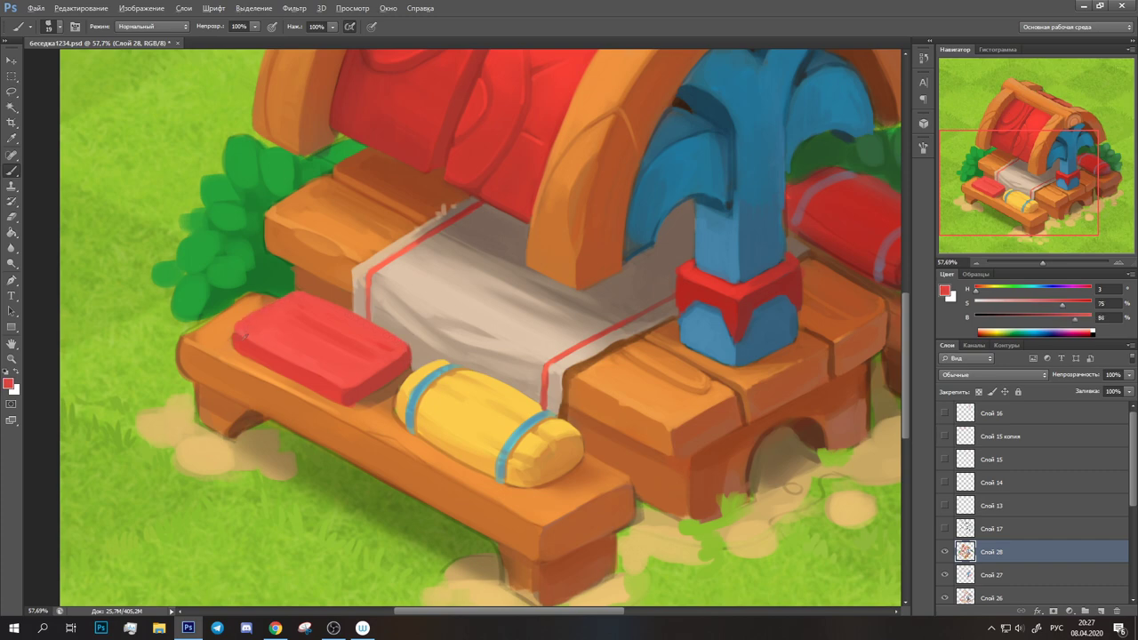
{"action": "left_click", "coordinate": [209, 342], "text": "alt"}
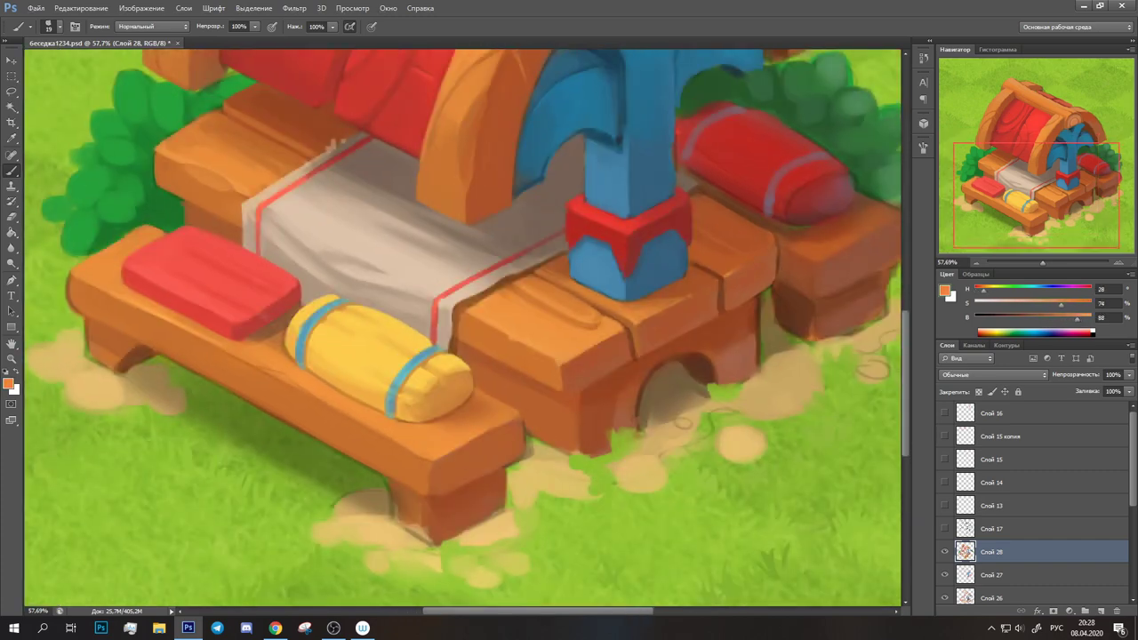
{"action": "left_click_drag", "start_coordinate": [262, 298], "coordinate": [153, 231]}
{"action": "left_click", "coordinate": [263, 345], "text": "alt"}
{"action": "left_click", "coordinate": [270, 367], "text": "alt"}
{"action": "left_click_drag", "start_coordinate": [76, 277], "coordinate": [436, 443]}
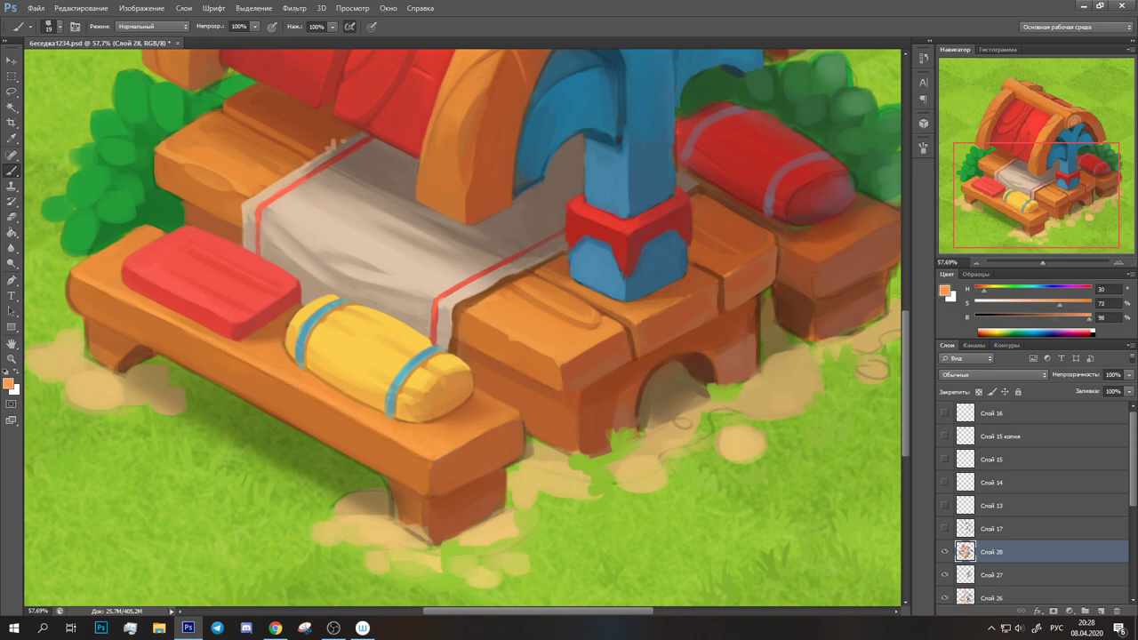
{"action": "left_click_drag", "start_coordinate": [190, 336], "coordinate": [434, 455]}
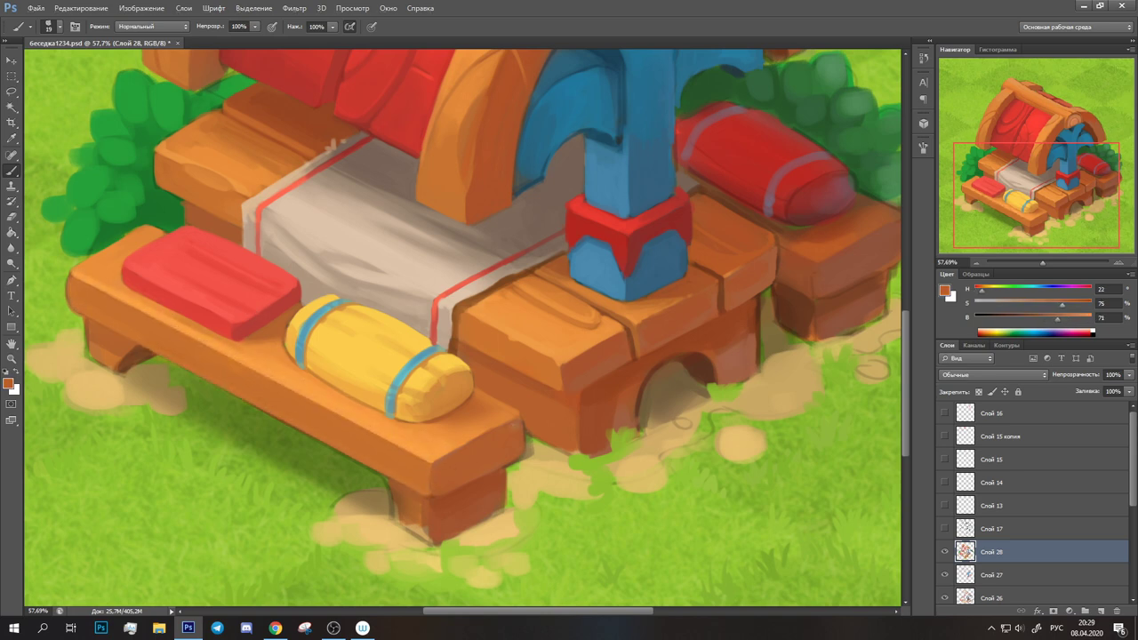
Lighten the left face of the front bench leg and sample dark brown for shading
{"action": "left_click", "coordinate": [523, 353], "text": "alt"}
{"action": "scroll", "coordinate": [462, 329], "scroll_direction": "down", "scroll_amount": 2}
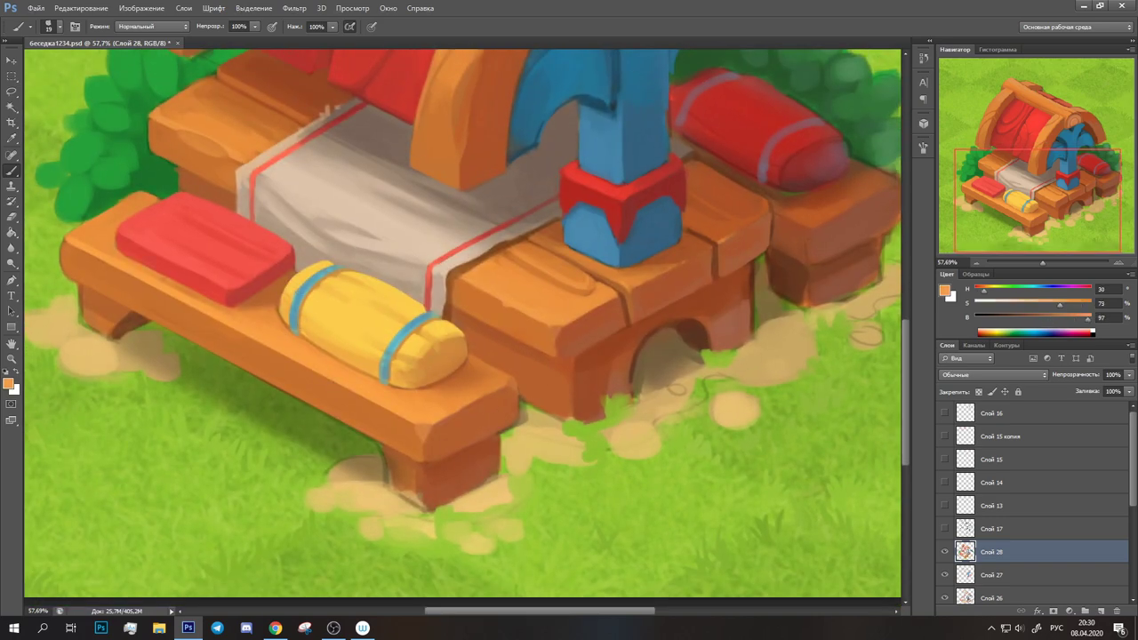
{"action": "left_click_drag", "start_coordinate": [377, 444], "coordinate": [395, 479]}
{"action": "left_click", "coordinate": [455, 471], "text": "alt"}
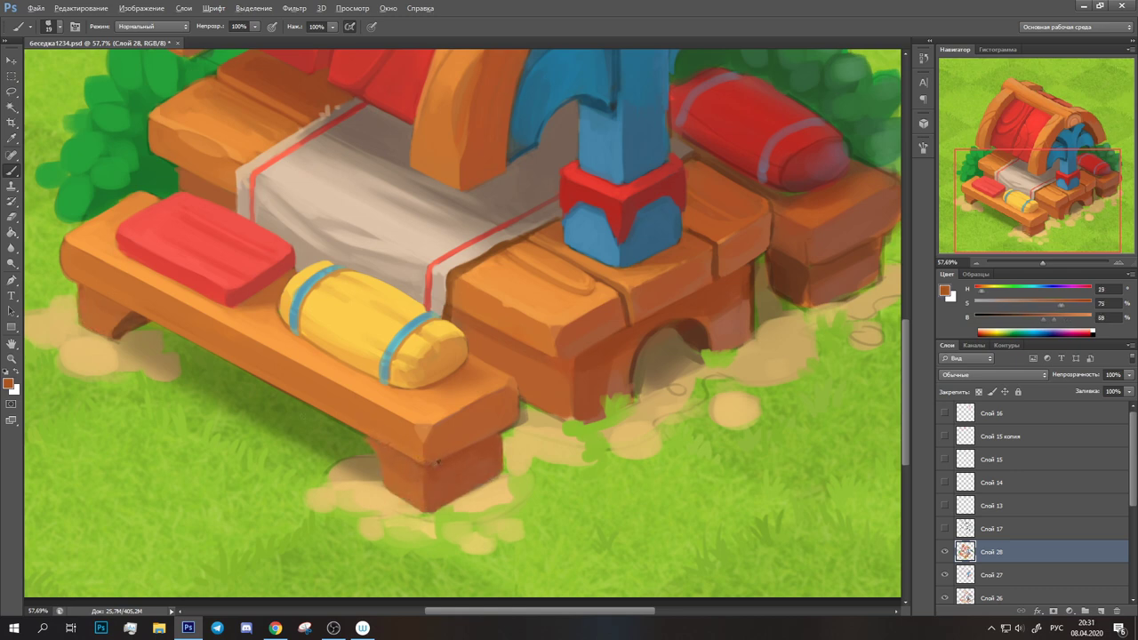
{"action": "left_click_drag", "start_coordinate": [498, 373], "coordinate": [346, 351]}
{"action": "left_click", "coordinate": [427, 337], "text": "alt"}
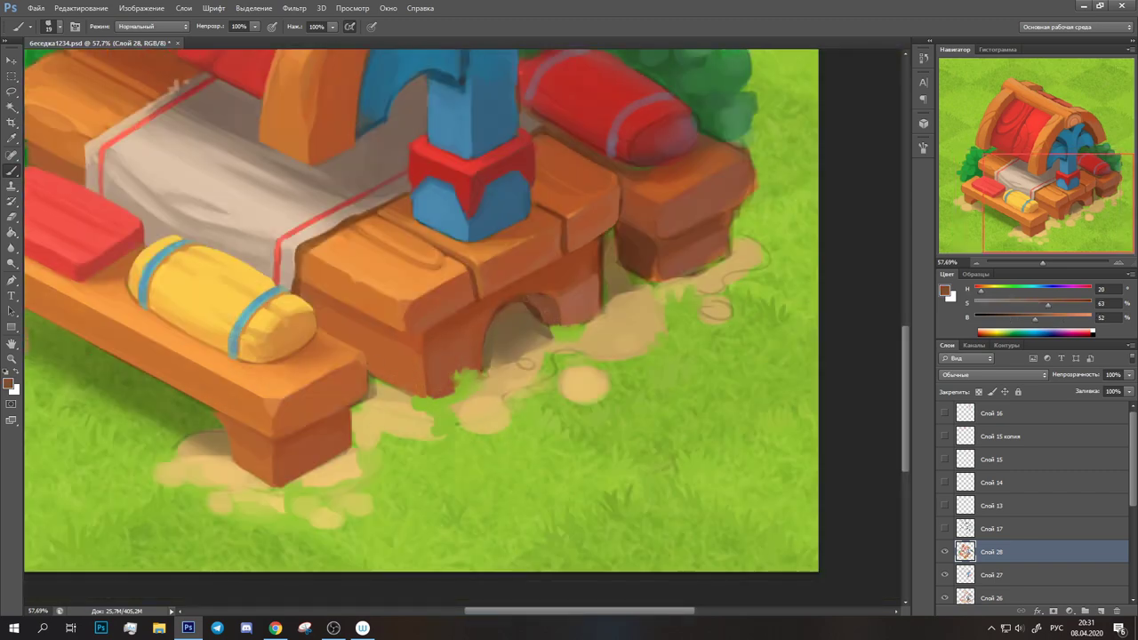
Paint dark brown shadows inside the base's arch and on the wall to its right
{"action": "mouse_move", "coordinate": [522, 300]}
{"action": "left_mouse_down"}
{"action": "mouse_move", "coordinate": [547, 311]}
{"action": "mouse_move", "coordinate": [594, 294]}
{"action": "mouse_move", "coordinate": [601, 240]}
{"action": "left_mouse_up"}
{"action": "left_click", "coordinate": [533, 307], "text": "alt"}
{"action": "left_click", "coordinate": [514, 302], "text": "alt"}
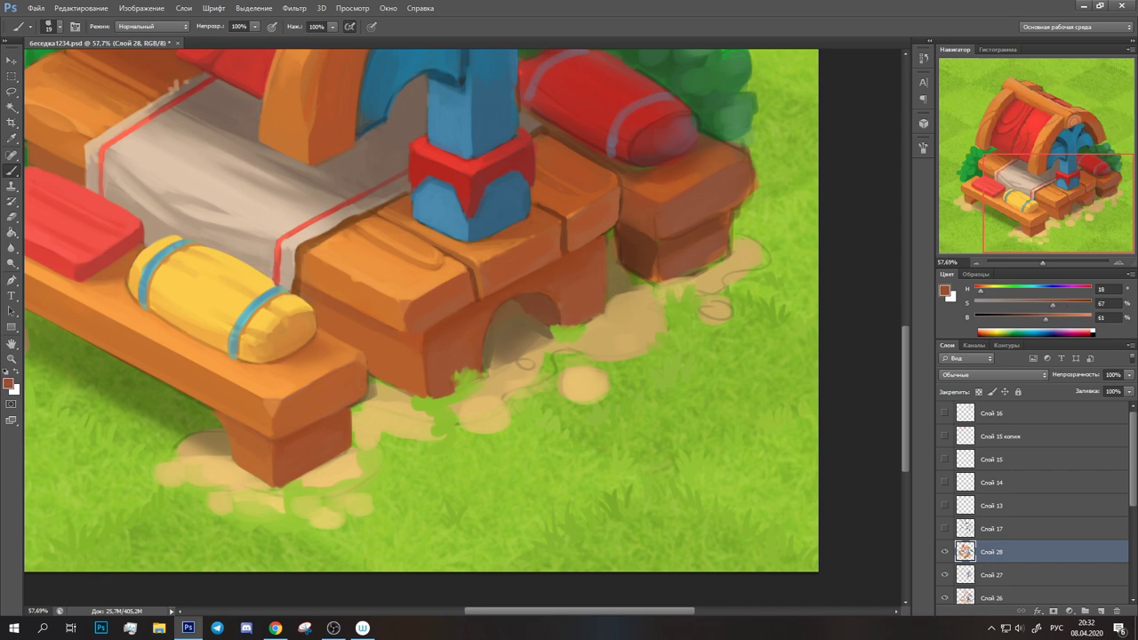
{"action": "left_click", "coordinate": [587, 204], "text": "alt"}
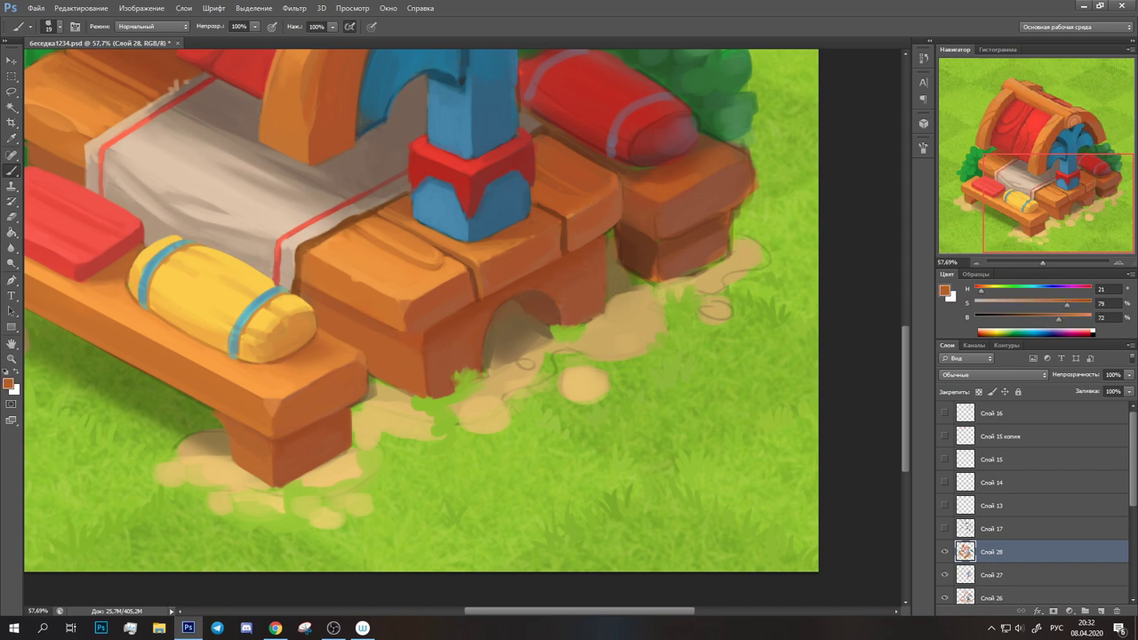
{"action": "left_click_drag", "start_coordinate": [686, 244], "coordinate": [497, 312]}
{"action": "left_click", "coordinate": [497, 306], "text": "alt"}
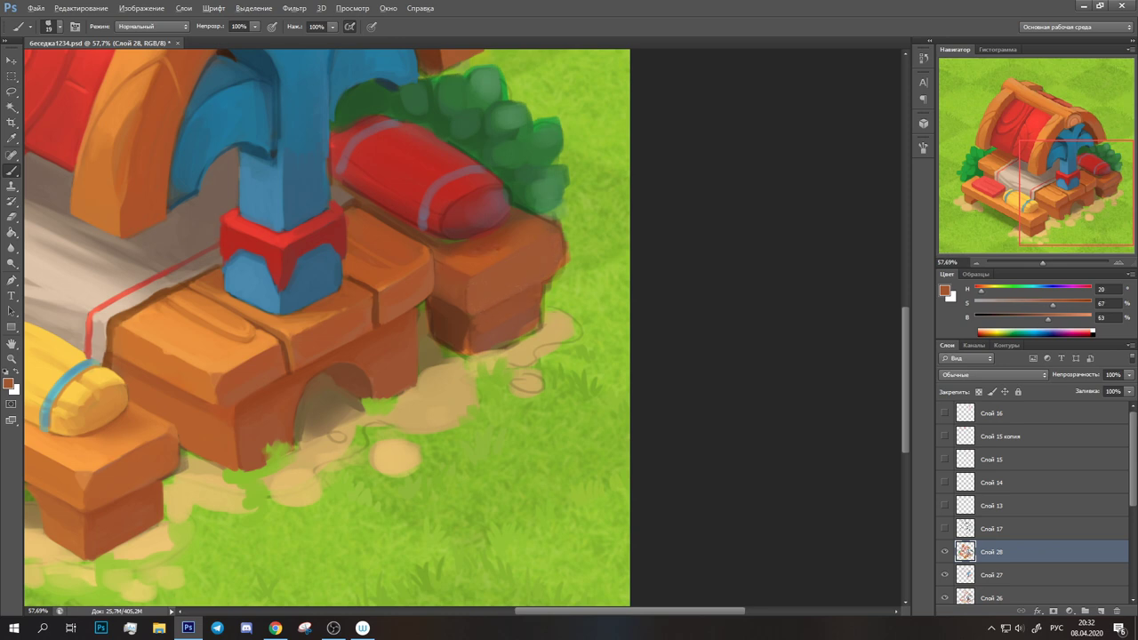
{"action": "left_click", "coordinate": [506, 227], "text": "alt"}
{"action": "left_click", "coordinate": [462, 240], "text": "alt"}
Lighten the lower box's shadowed bottom edge with a resampled mid brown
{"action": "left_click", "coordinate": [440, 320], "text": "alt"}
{"action": "left_click_drag", "start_coordinate": [436, 311], "coordinate": [462, 347]}
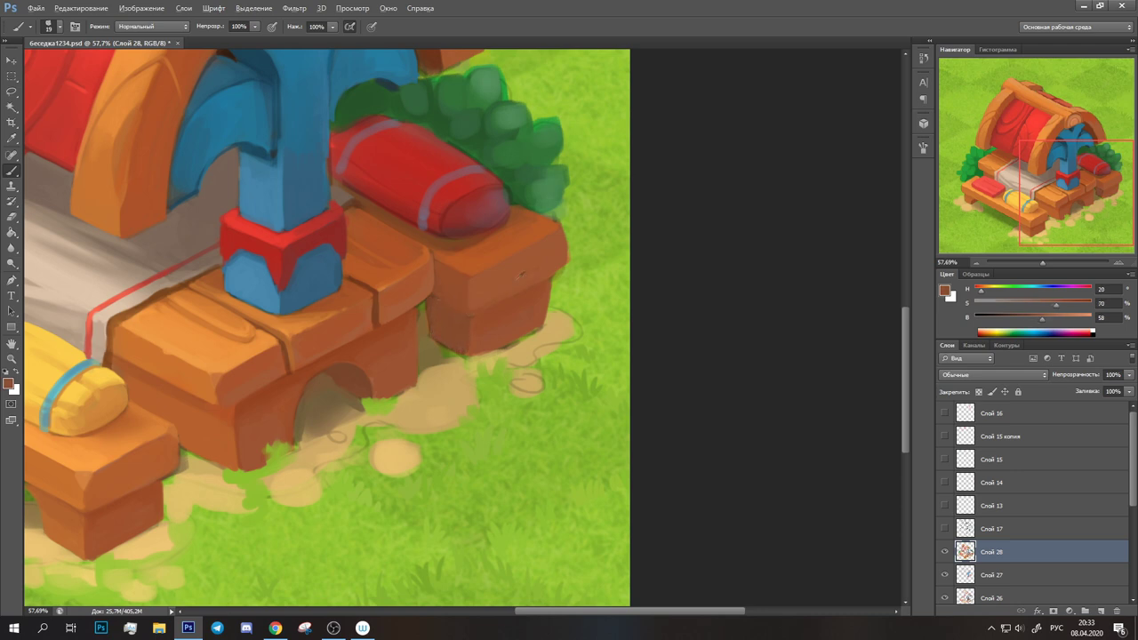
{"action": "left_click", "coordinate": [459, 309], "text": "alt"}
{"action": "left_click", "coordinate": [441, 275], "text": "alt"}
{"action": "left_click_drag", "start_coordinate": [442, 275], "coordinate": [693, 373]}
{"action": "scroll", "coordinate": [356, 338], "scroll_direction": "down", "scroll_amount": 2}
{"action": "left_click", "coordinate": [433, 355], "text": "alt"}
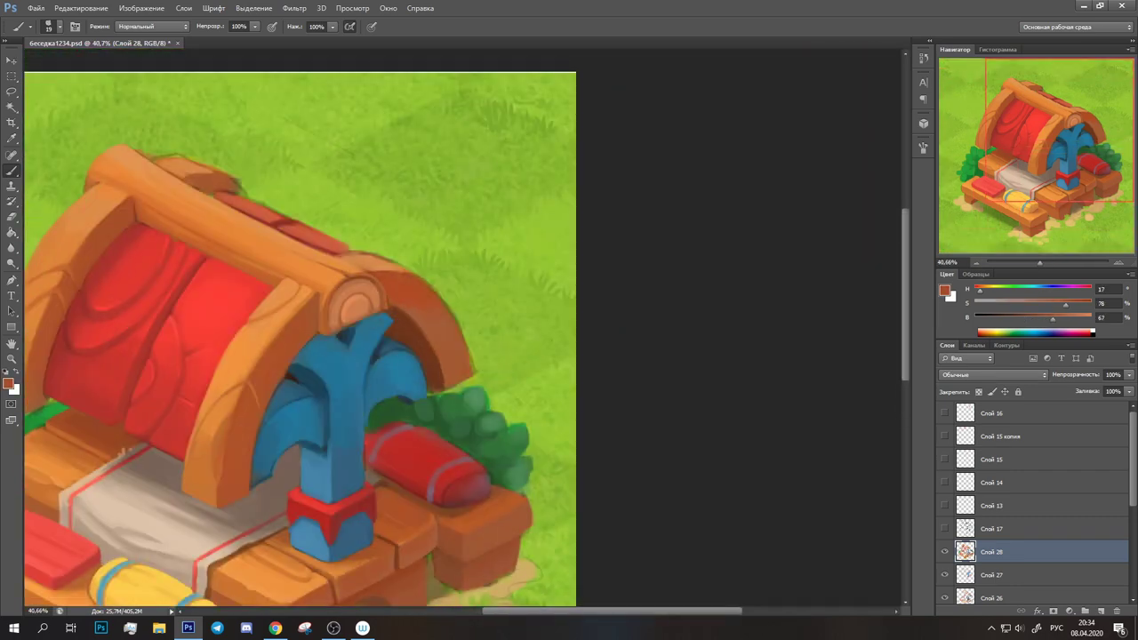
Shrink the brush to size 10 and dab sampled oranges along the top of the roof beam
{"action": "key", "text": "bracketleft"}
{"action": "key", "text": "bracketleft"}
{"action": "key", "text": "bracketleft"}
{"action": "left_click_drag", "start_coordinate": [382, 258], "coordinate": [373, 322]}
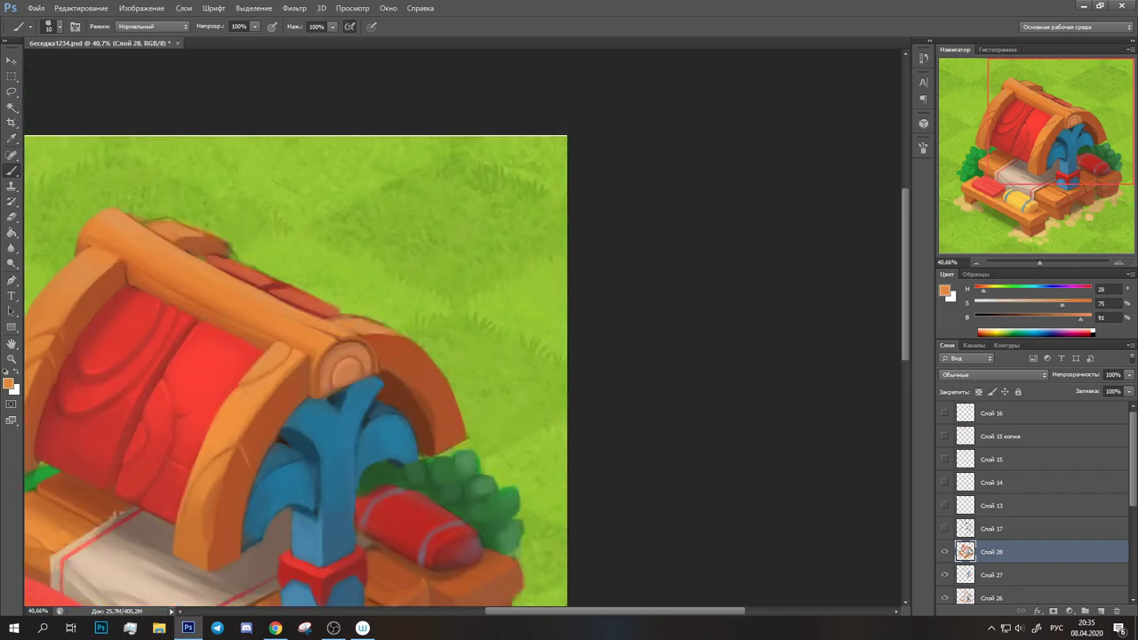
{"action": "left_click", "coordinate": [374, 322], "text": "alt"}
{"action": "left_click", "coordinate": [351, 329], "text": "alt"}
{"action": "left_click_drag", "start_coordinate": [110, 251], "coordinate": [199, 291]}
{"action": "left_click", "coordinate": [267, 277], "text": "alt"}
{"action": "left_click", "coordinate": [311, 293], "text": "alt"}
{"action": "left_click_drag", "start_coordinate": [282, 293], "coordinate": [320, 281]}
Sample reds and light orange to clean the roof strip's edge, then view the whole gazebo
{"action": "left_click", "coordinate": [354, 313], "text": "alt"}
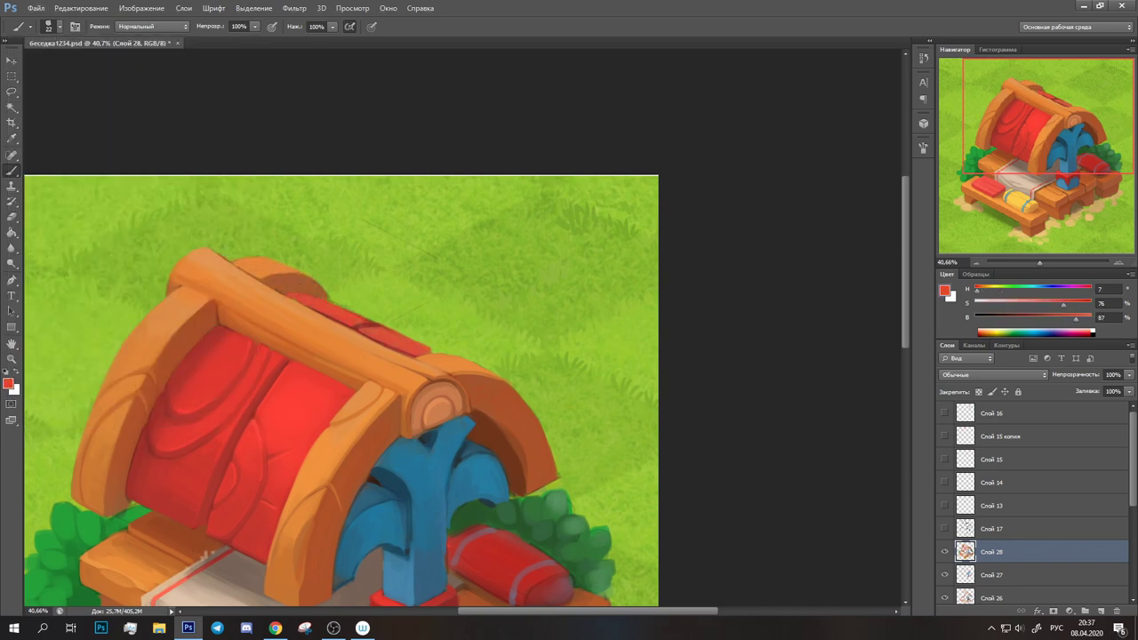
{"action": "left_click", "coordinate": [373, 319], "text": "alt"}
{"action": "left_click", "coordinate": [342, 340], "text": "alt"}
{"action": "left_click_drag", "start_coordinate": [356, 320], "coordinate": [306, 300]}
{"action": "left_click", "coordinate": [305, 300], "text": "alt"}
{"action": "left_click", "coordinate": [427, 336], "text": "alt"}
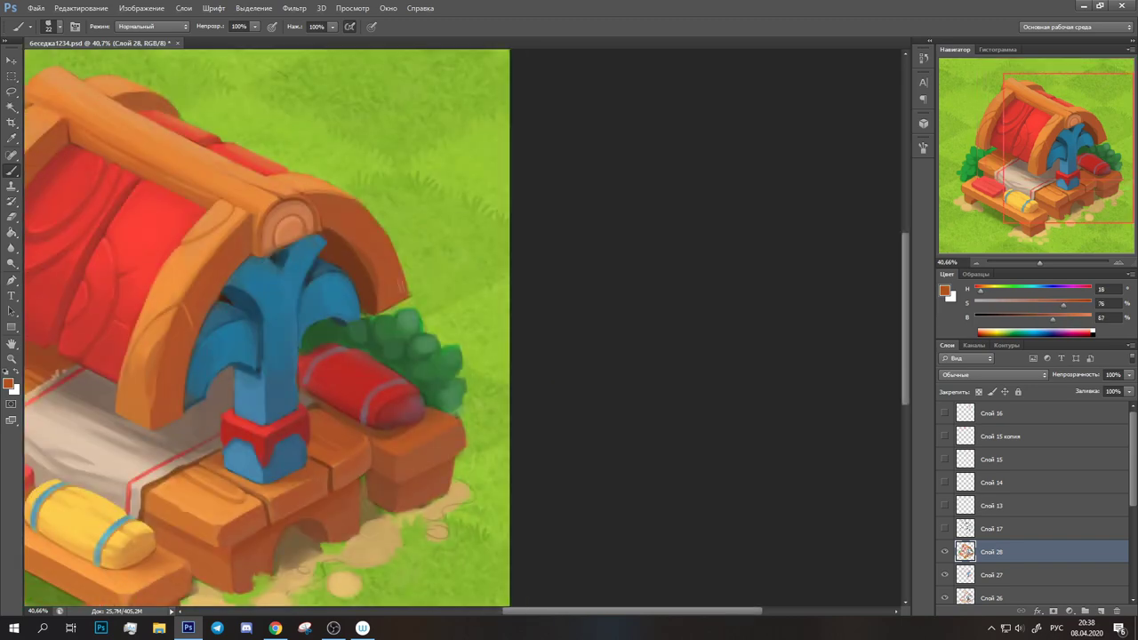
{"action": "left_click_drag", "start_coordinate": [444, 267], "coordinate": [576, 62]}
{"action": "left_click", "coordinate": [109, 334], "text": "alt"}
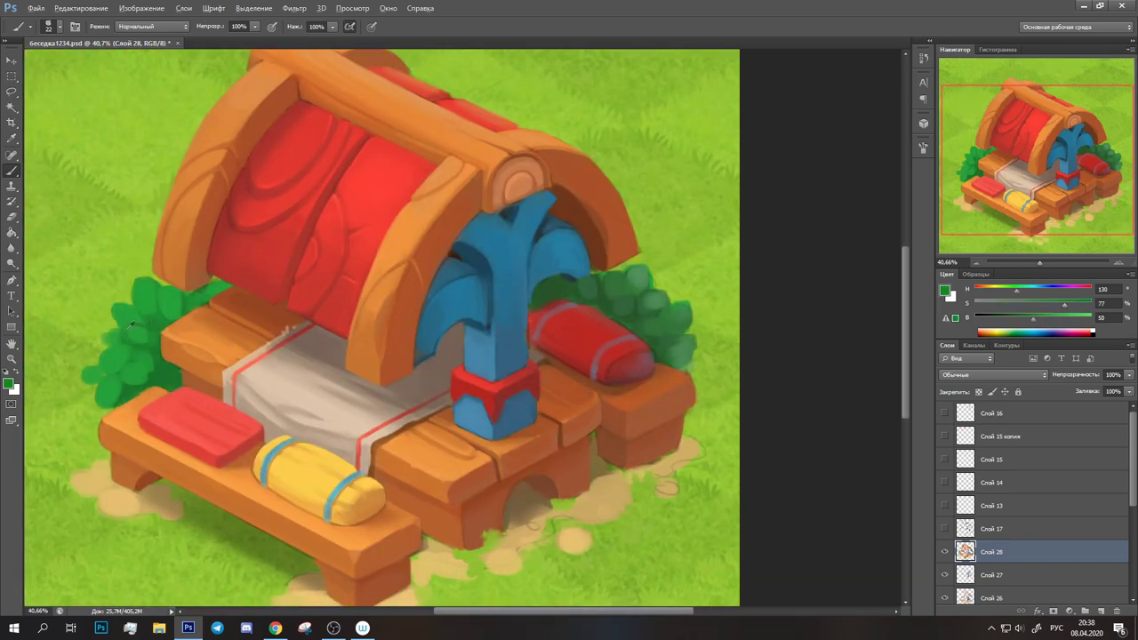
{"action": "left_click", "coordinate": [156, 313], "text": "alt"}
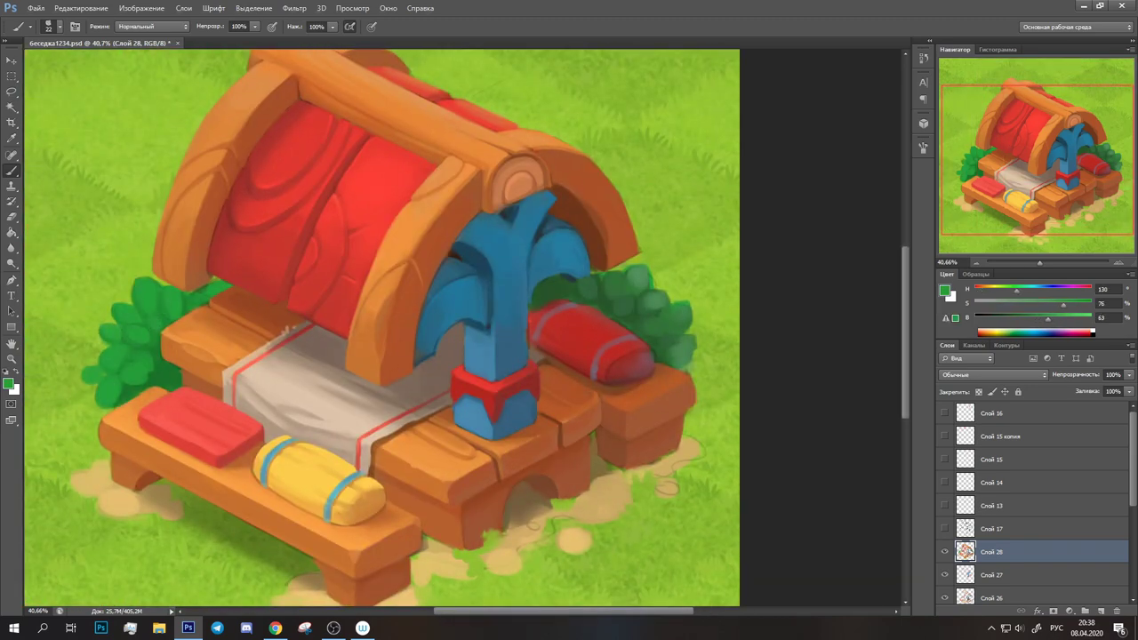
{"action": "left_click", "coordinate": [94, 391], "text": "alt"}
{"action": "left_click", "coordinate": [116, 356], "text": "alt"}
{"action": "left_click", "coordinate": [123, 310], "text": "alt"}
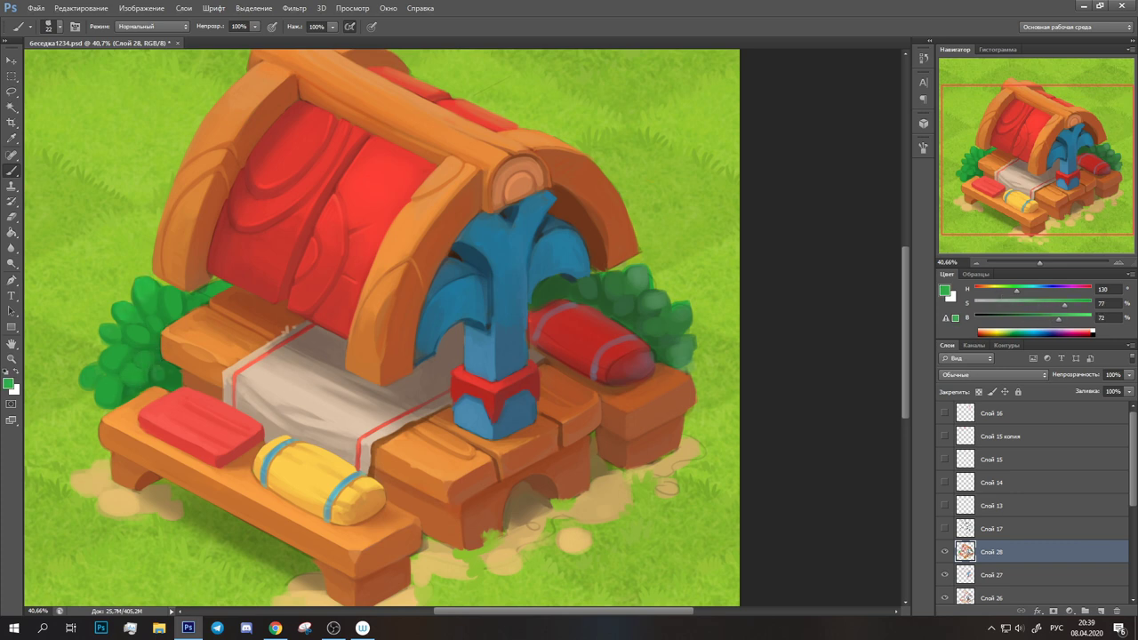
{"action": "left_click", "coordinate": [87, 378], "text": "alt"}
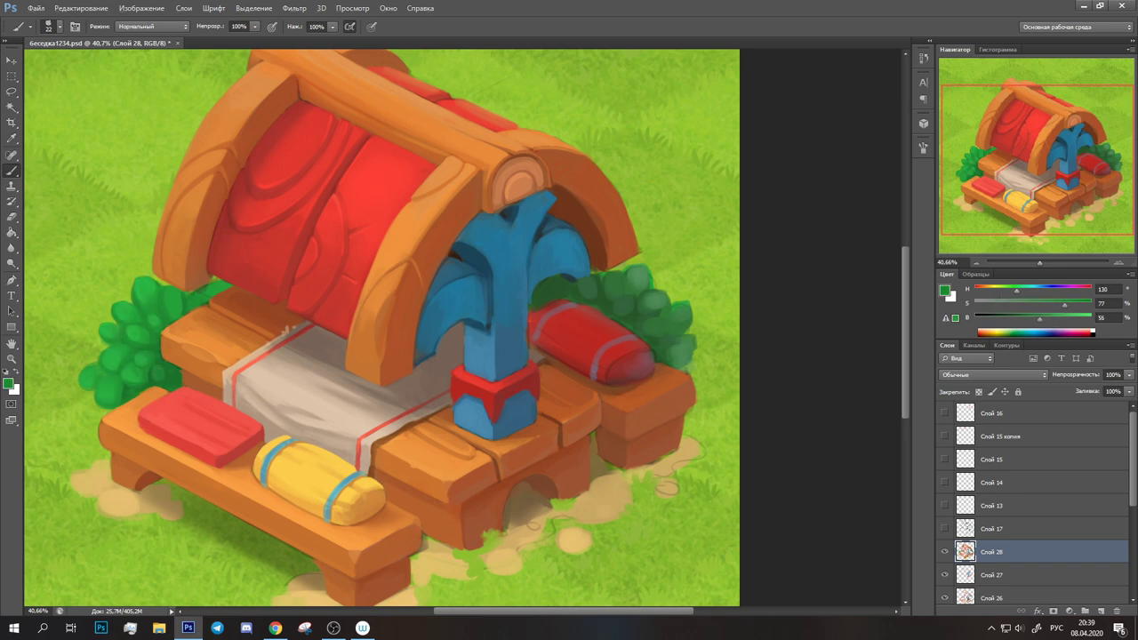
{"action": "left_click", "coordinate": [200, 297], "text": "alt"}
{"action": "left_click", "coordinate": [134, 347], "text": "alt"}
{"action": "left_click", "coordinate": [120, 351], "text": "alt"}
{"action": "left_click", "coordinate": [120, 351], "text": "alt"}
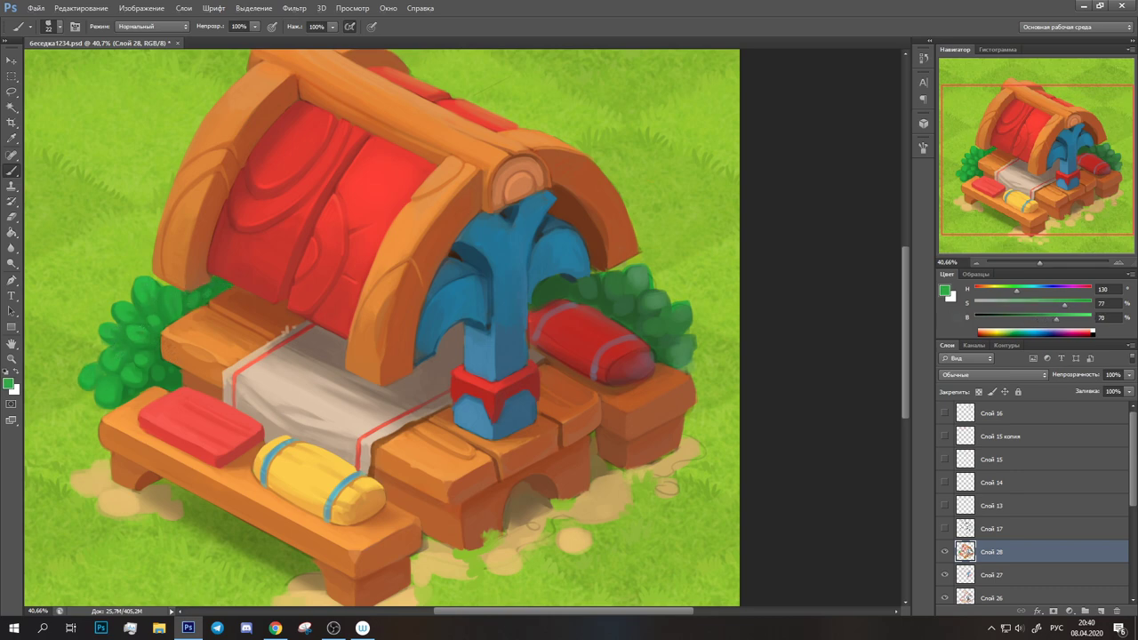
{"action": "scroll", "coordinate": [124, 374], "scroll_direction": "up", "scroll_amount": 2}
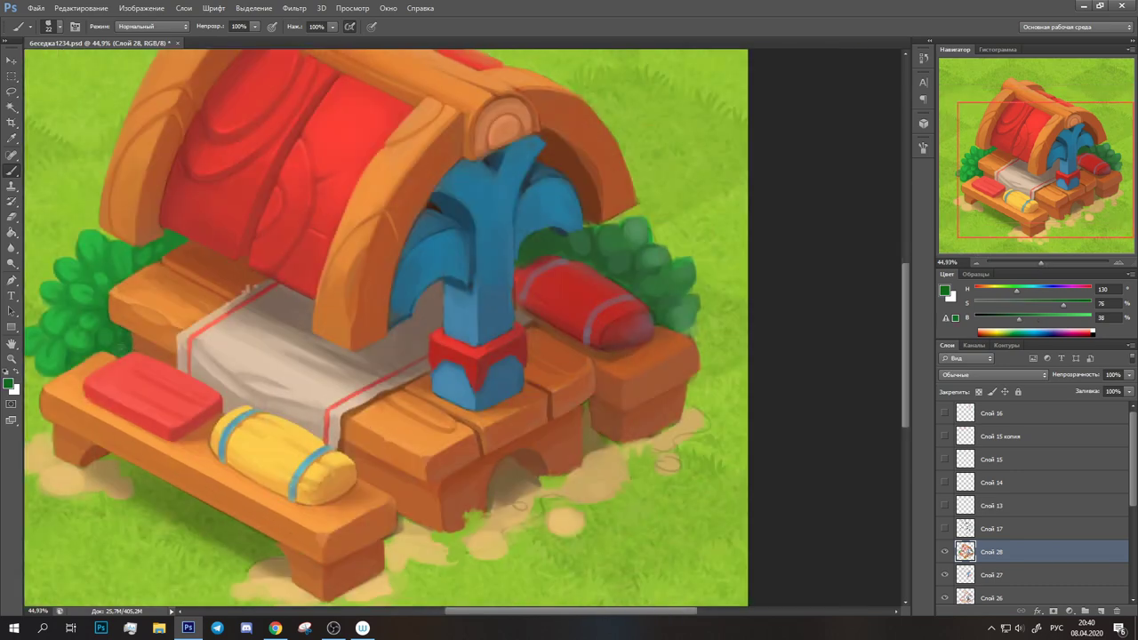
{"action": "left_click", "coordinate": [118, 350], "text": "alt"}
{"action": "left_click_drag", "start_coordinate": [131, 274], "coordinate": [111, 269]}
{"action": "left_click", "coordinate": [111, 269], "text": "alt"}
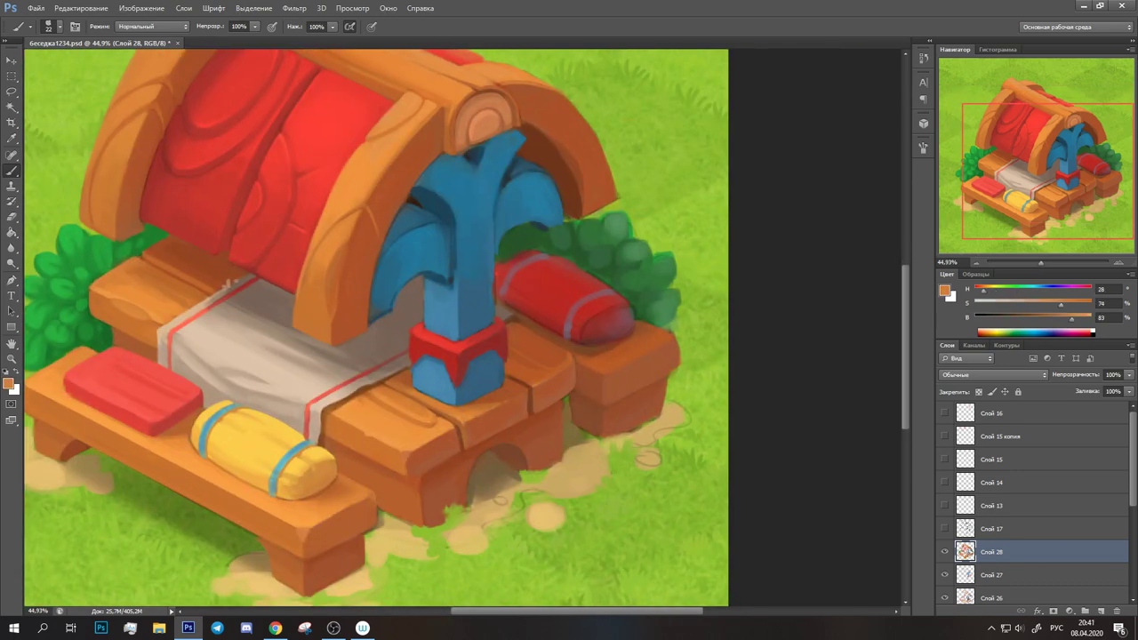
{"action": "left_click_drag", "start_coordinate": [109, 322], "coordinate": [148, 267]}
{"action": "left_click", "coordinate": [95, 344], "text": "alt"}
{"action": "scroll", "coordinate": [153, 364], "scroll_direction": "down", "scroll_amount": 3}
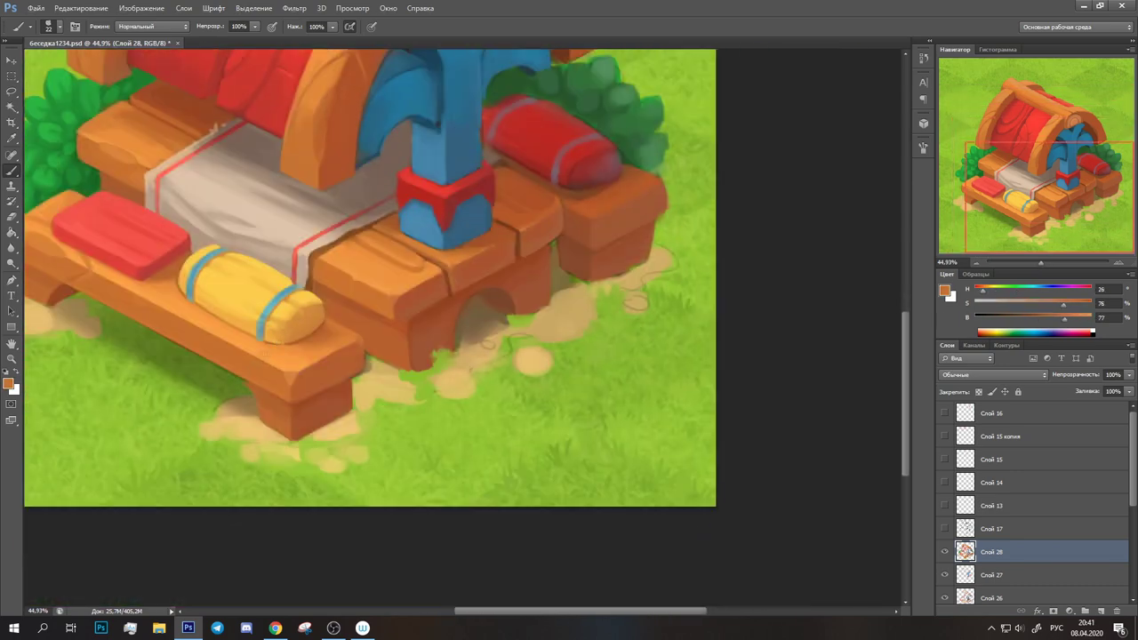
{"action": "left_click", "coordinate": [342, 282], "text": "alt"}
{"action": "scroll", "coordinate": [342, 283], "scroll_direction": "down", "scroll_amount": 3}
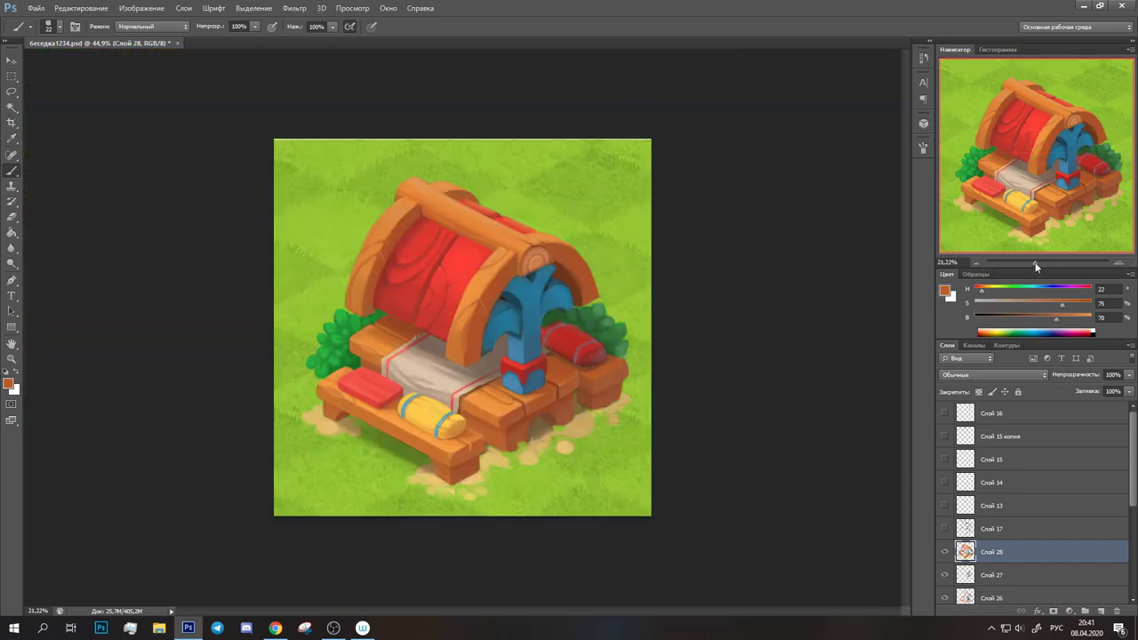
{"action": "left_click_drag", "start_coordinate": [342, 283], "coordinate": [305, 253]}
{"action": "left_click", "coordinate": [305, 253], "text": "alt"}
{"action": "left_click", "coordinate": [368, 239], "text": "alt"}
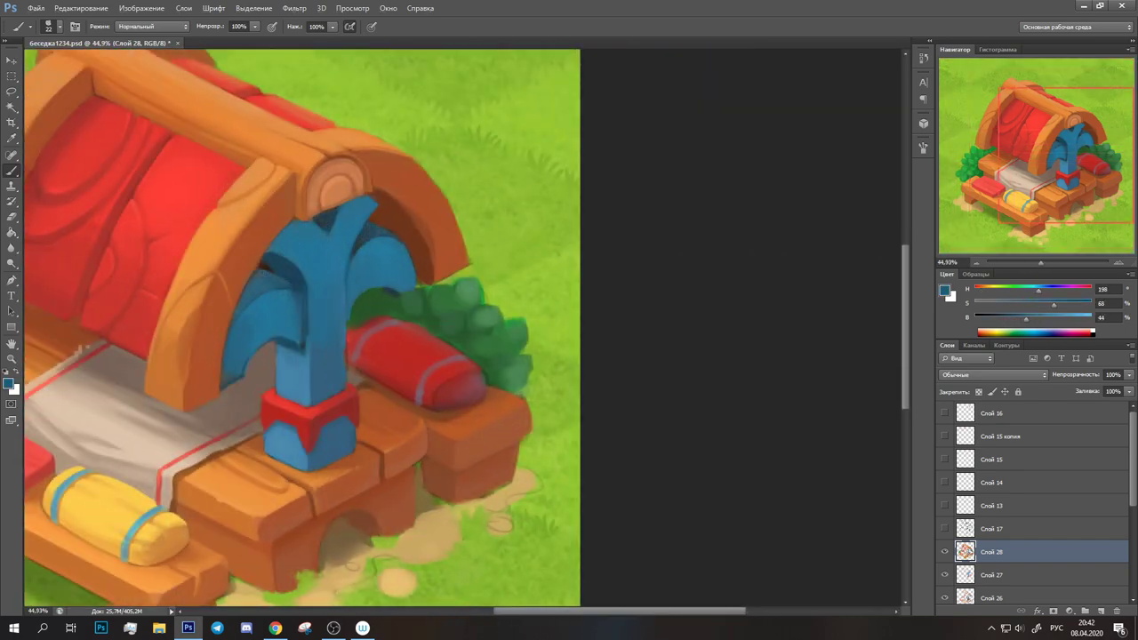
{"action": "left_click", "coordinate": [239, 315], "text": "alt"}
{"action": "left_click", "coordinate": [248, 298], "text": "alt"}
{"action": "left_click", "coordinate": [305, 329], "text": "alt"}
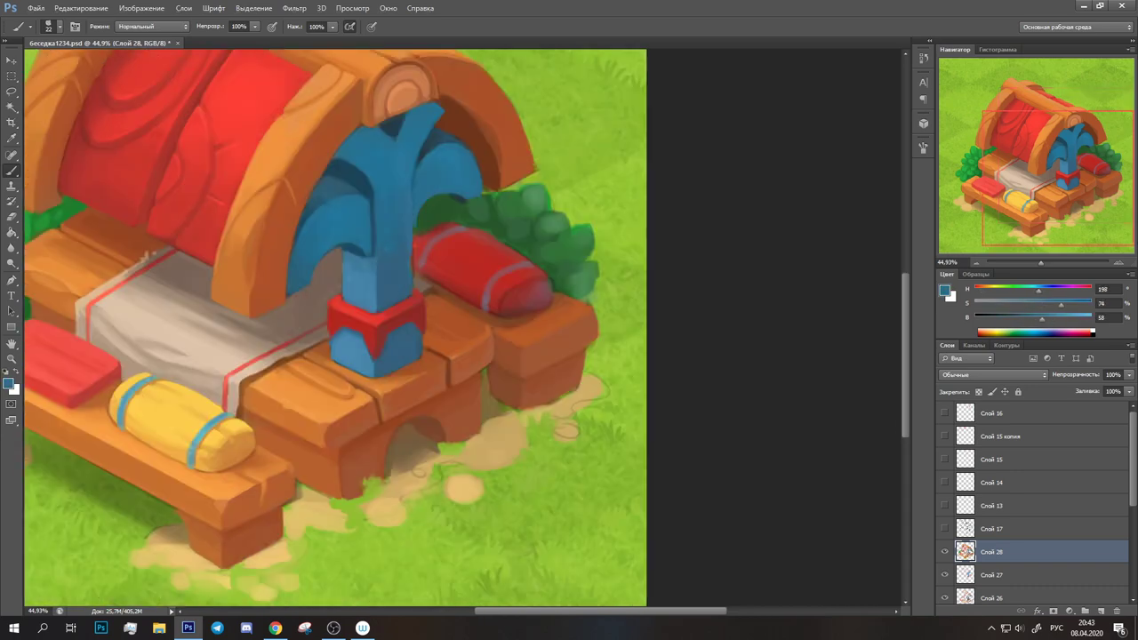
{"action": "scroll", "coordinate": [355, 267], "scroll_direction": "up", "scroll_amount": 2}
{"action": "key", "text": "ctrl+shift+alt+n"}
Lasso the inner blue arch and paint dark soft shading inside it
{"action": "key", "text": "l"}
{"action": "left_click_drag", "start_coordinate": [396, 405], "coordinate": [657, 280]}
{"action": "left_click_drag", "start_coordinate": [418, 382], "coordinate": [397, 407]}
{"action": "left_click", "coordinate": [60, 27]}
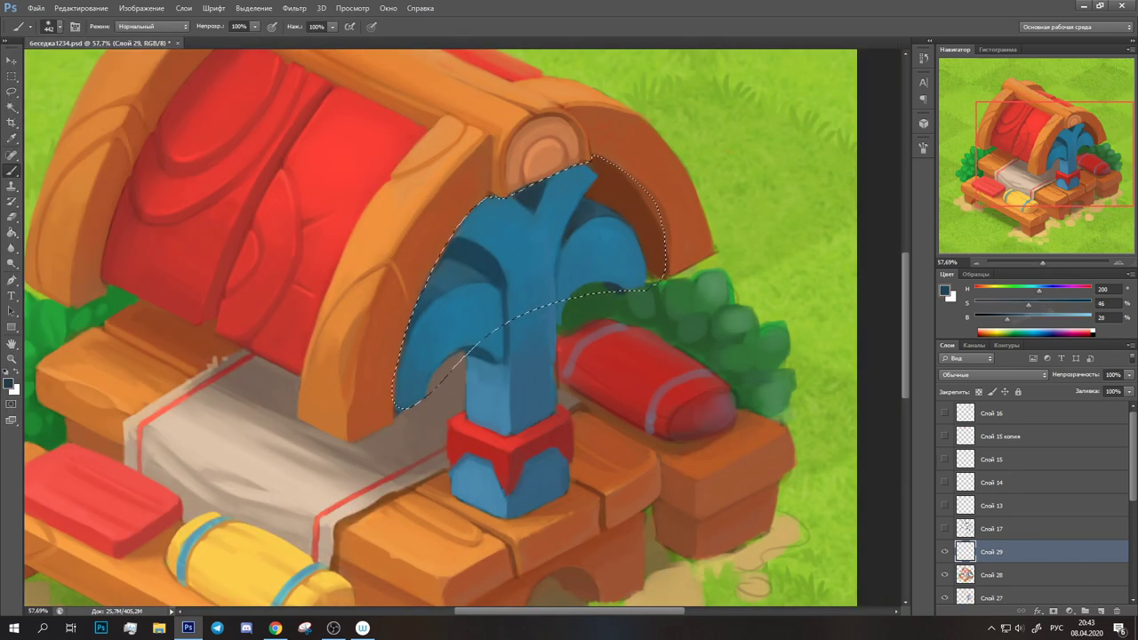
{"action": "left_click_drag", "start_coordinate": [418, 320], "coordinate": [578, 178]}
{"action": "left_click_drag", "start_coordinate": [435, 355], "coordinate": [409, 391]}
{"action": "key", "text": "ctrl+d"}
Select the bench area, invert the selection, and paint soft shadow on the wooden base and plank
{"action": "key", "text": "l"}
{"action": "key", "text": "b"}
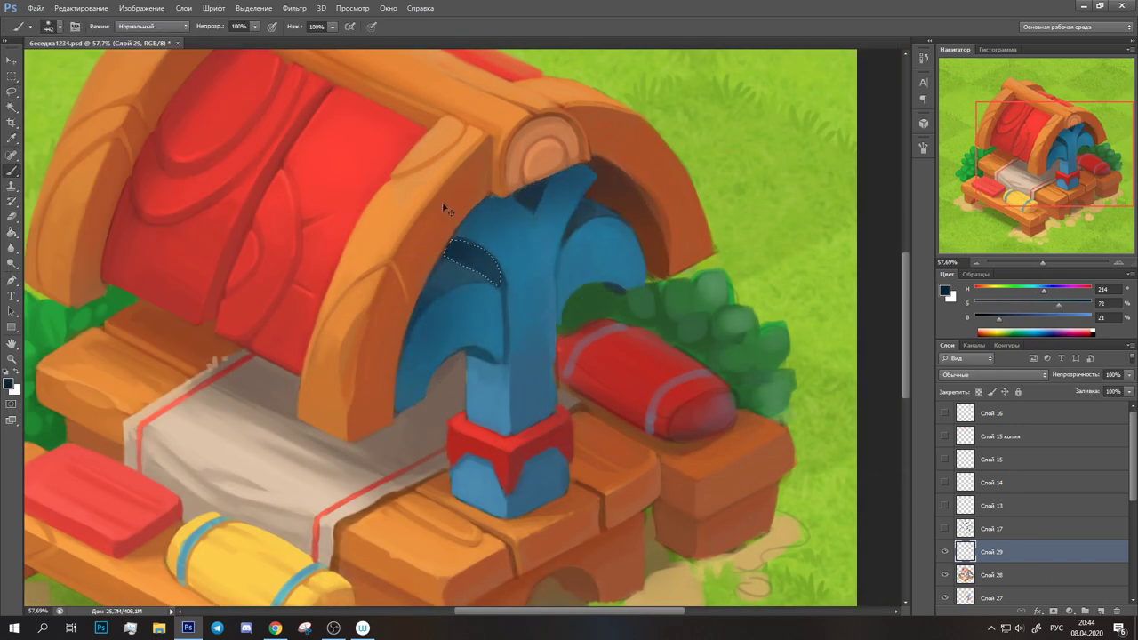
{"action": "scroll", "coordinate": [390, 361], "scroll_direction": "down", "scroll_amount": 3}
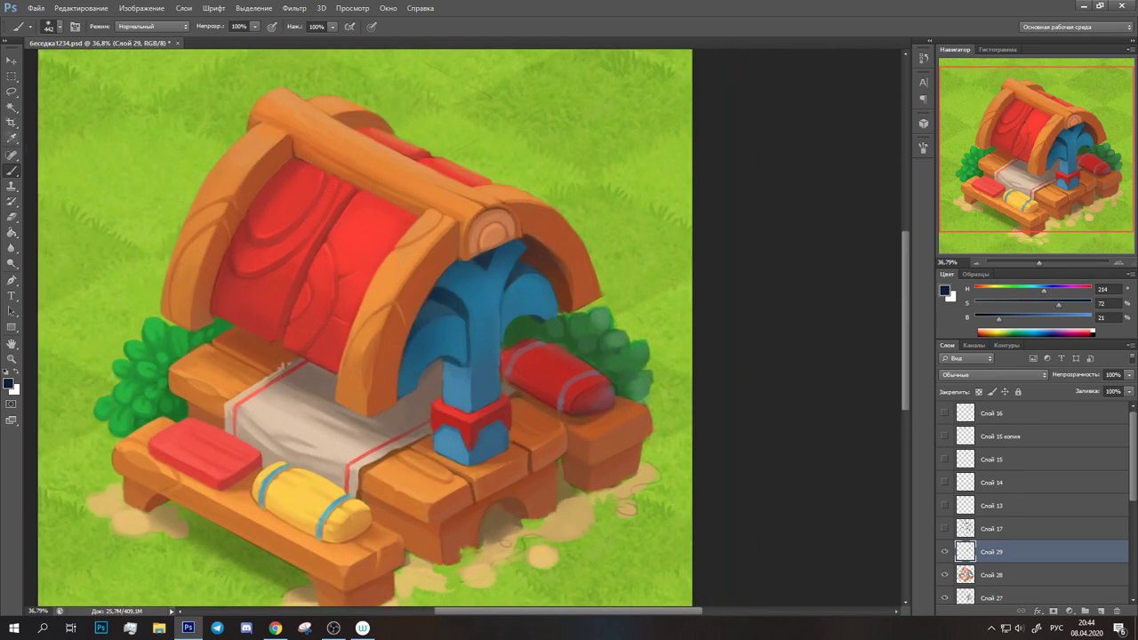
{"action": "left_click_drag", "start_coordinate": [160, 317], "coordinate": [391, 496]}
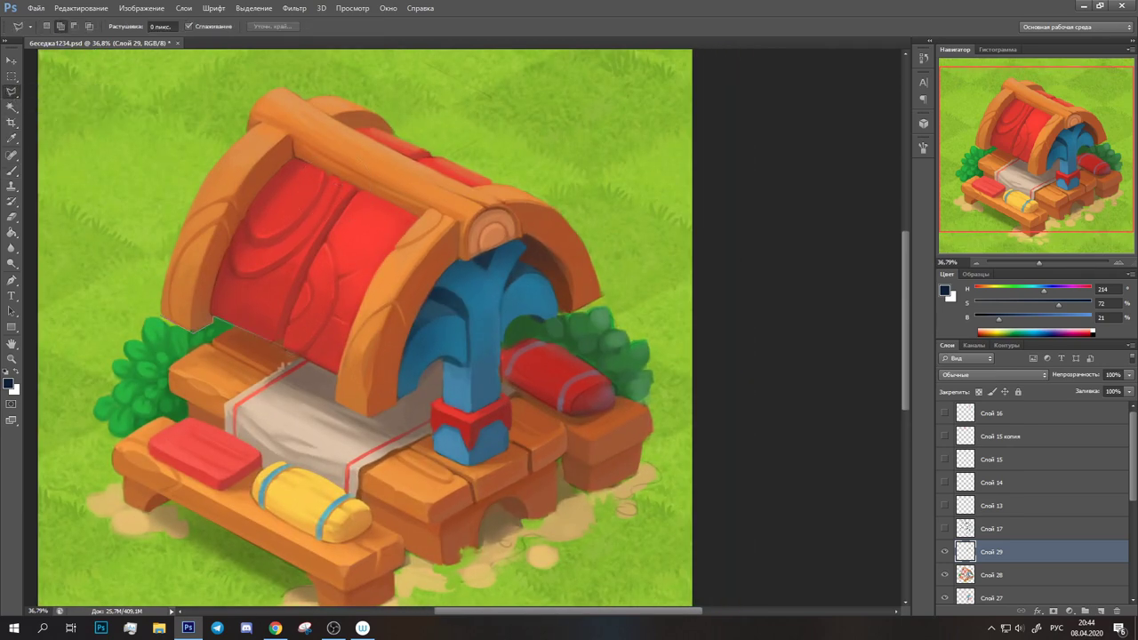
{"action": "key", "text": "ctrl+shift+i"}
{"action": "left_click_drag", "start_coordinate": [1043, 288], "coordinate": [974, 289]}
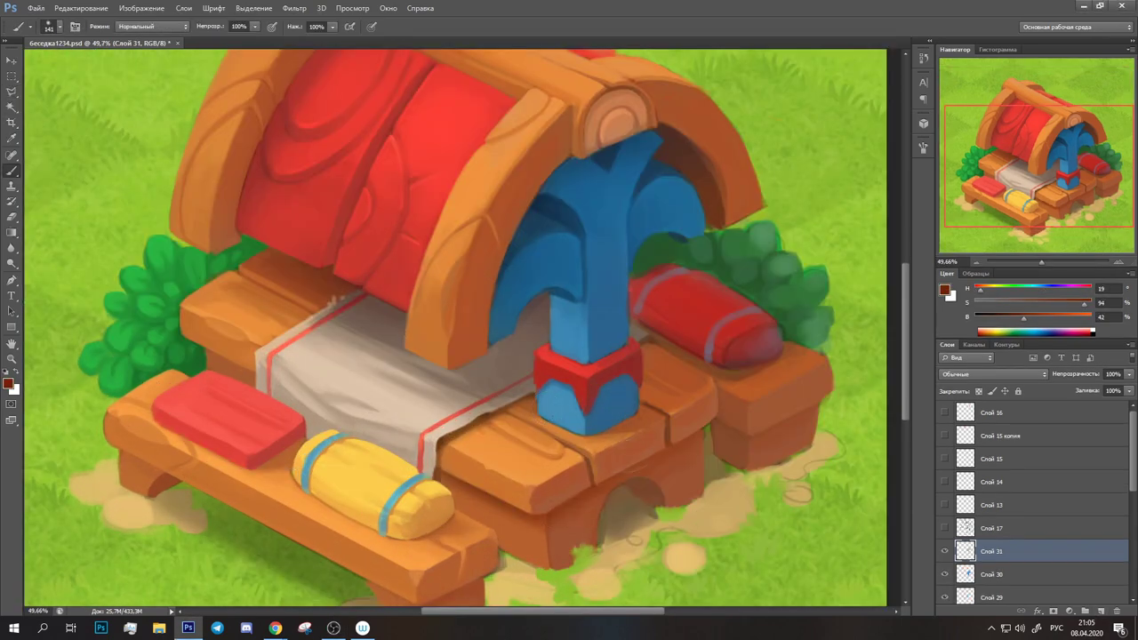
{"action": "left_click_drag", "start_coordinate": [462, 494], "coordinate": [493, 517]}
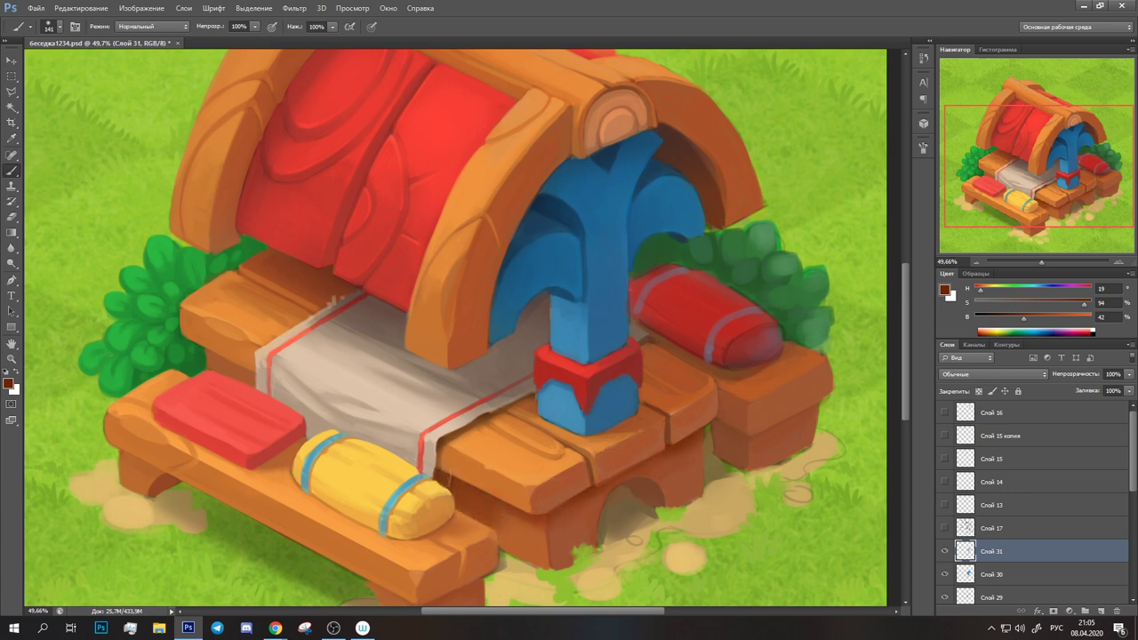
Select the side of the bench plank with a straight-edged polygonal selection
{"action": "key", "text": "l"}
{"action": "left_click", "coordinate": [207, 351]}
{"action": "left_click", "coordinate": [256, 371]}
{"action": "left_click", "coordinate": [256, 389]}
{"action": "left_click", "coordinate": [206, 373]}
{"action": "double_click", "coordinate": [206, 351]}
Outline the bench's front leg and darken its top
{"action": "key", "text": "l"}
{"action": "scroll", "coordinate": [445, 355], "scroll_direction": "down", "scroll_amount": 3}
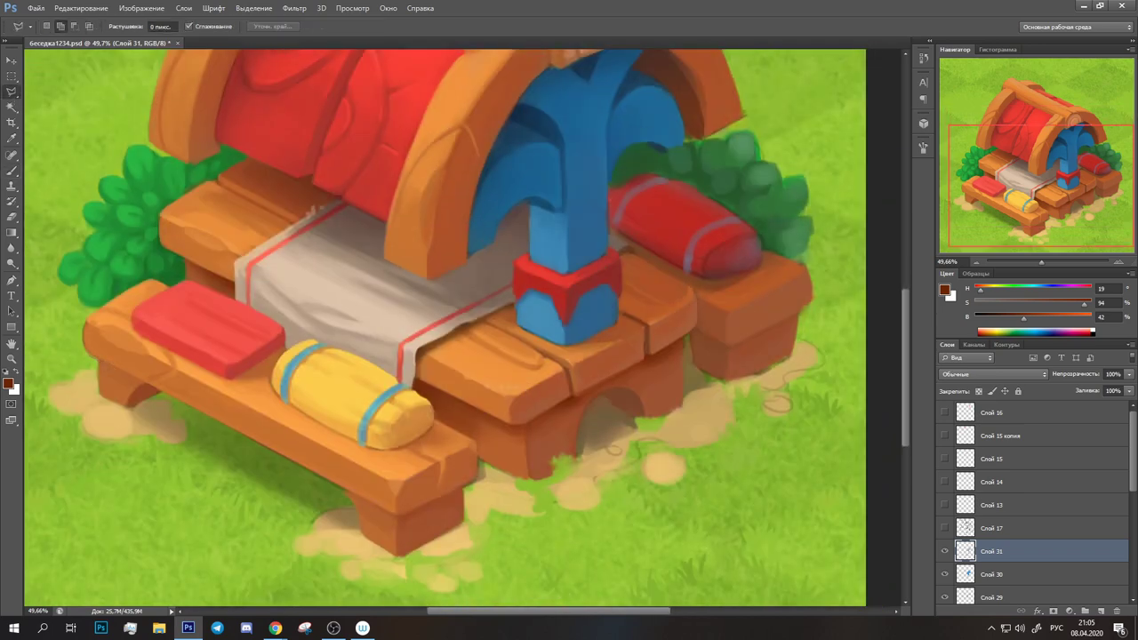
{"action": "left_click", "coordinate": [352, 496]}
{"action": "left_click", "coordinate": [362, 536]}
{"action": "left_click", "coordinate": [402, 559]}
{"action": "double_click", "coordinate": [471, 530]}
{"action": "key", "text": "b"}
{"action": "mouse_move", "coordinate": [355, 497]}
{"action": "left_mouse_down"}
{"action": "mouse_move", "coordinate": [462, 511]}
{"action": "mouse_move", "coordinate": [466, 524]}
{"action": "left_mouse_up"}
Paint a shadow under the roof beam
{"action": "key", "text": "l"}
{"action": "left_click", "coordinate": [87, 353]}
{"action": "scroll", "coordinate": [98, 373], "scroll_direction": "left", "scroll_amount": 2}
{"action": "key", "text": "b"}
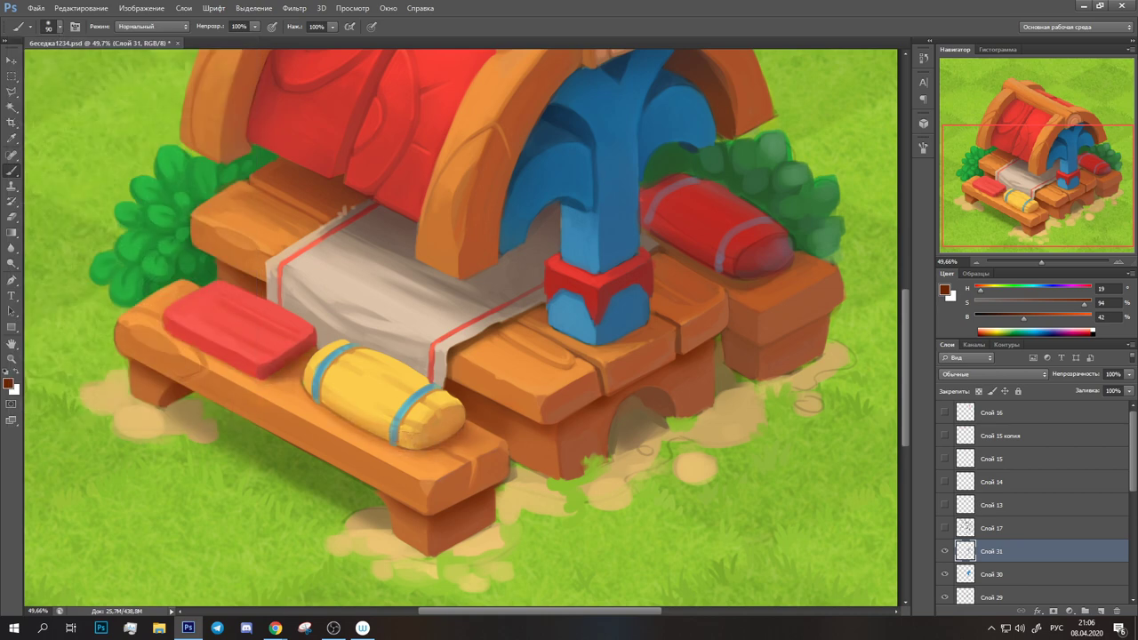
{"action": "scroll", "coordinate": [462, 328], "scroll_direction": "up", "scroll_amount": 5}
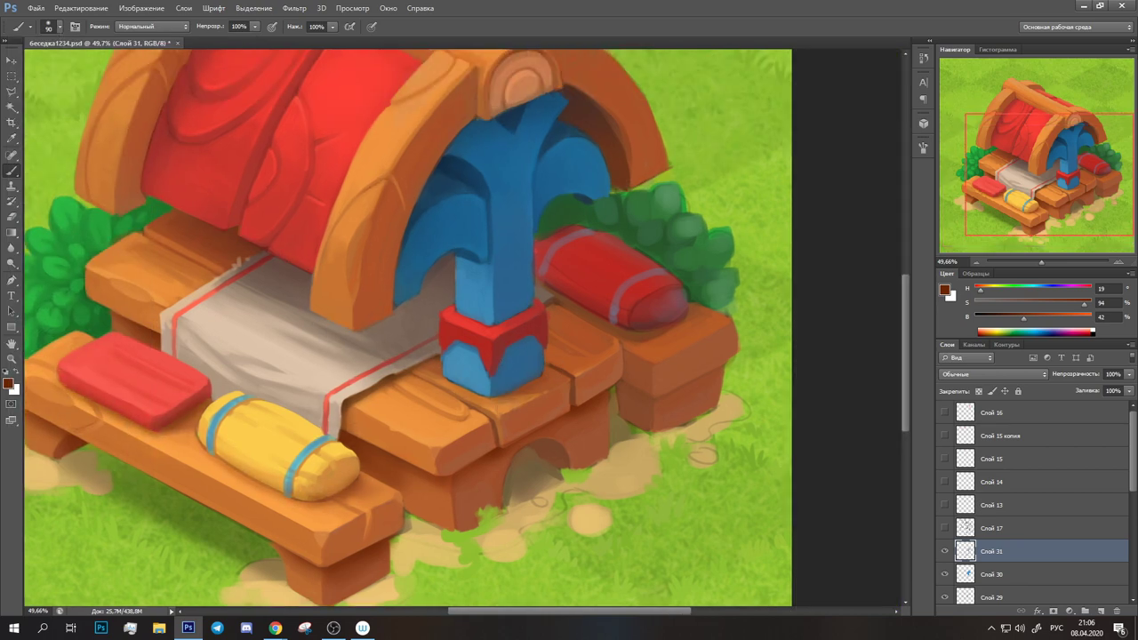
{"action": "left_click_drag", "start_coordinate": [388, 154], "coordinate": [538, 207]}
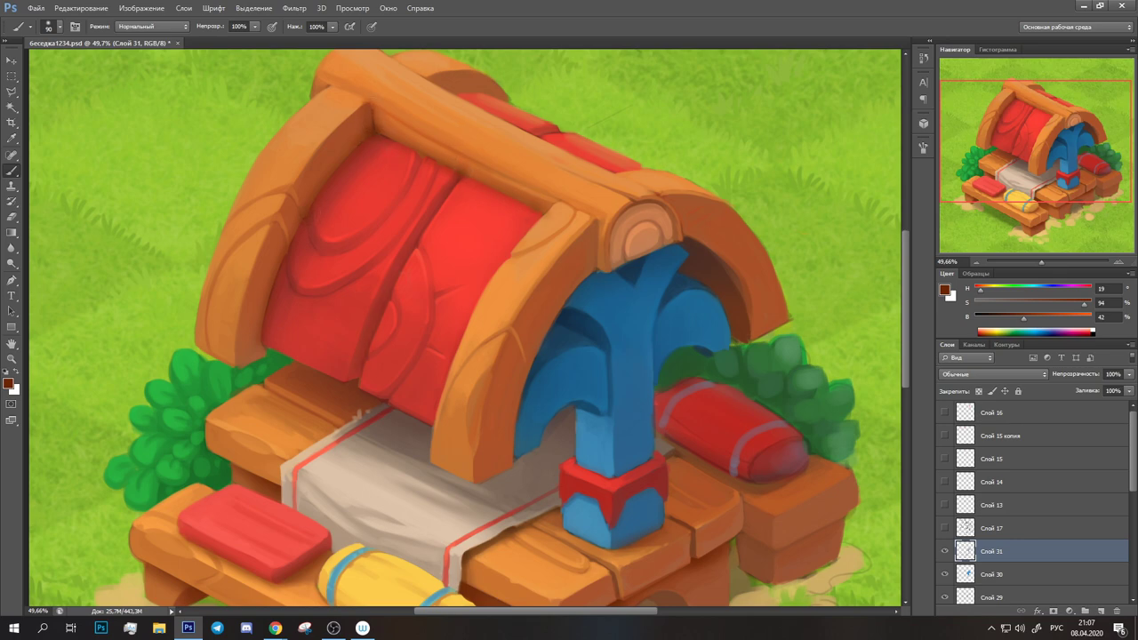
Set the brush to size 14 and sample fountain blues for shading the arch
{"action": "scroll", "coordinate": [467, 258], "scroll_direction": "down", "scroll_amount": 3}
{"action": "scroll", "coordinate": [466, 257], "scroll_direction": "up", "scroll_amount": 2}
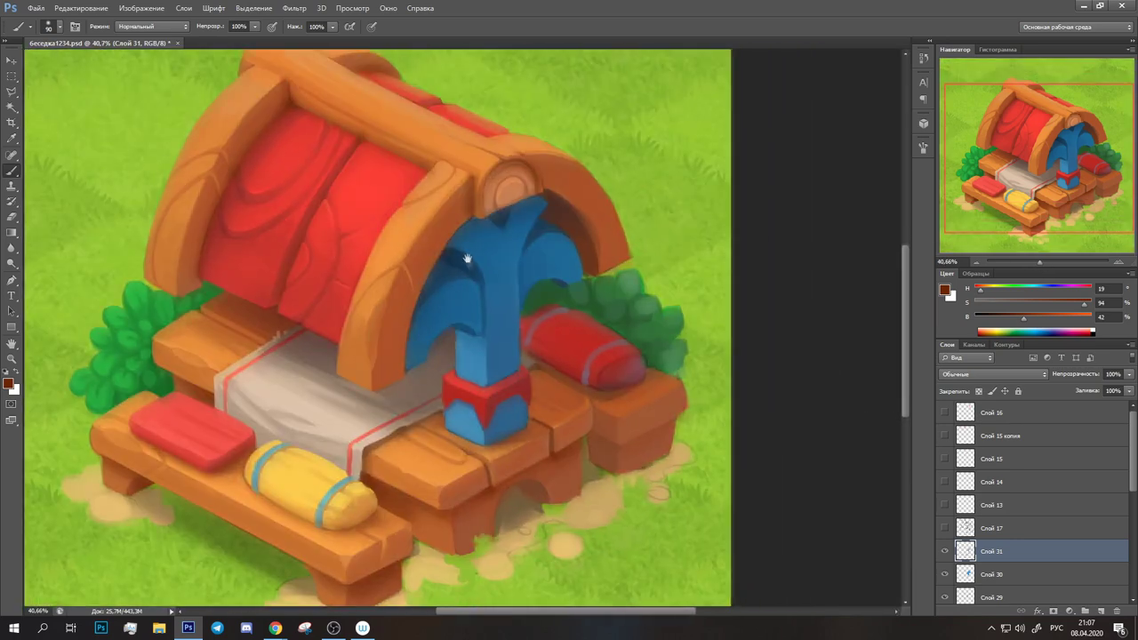
{"action": "left_click_drag", "start_coordinate": [467, 257], "coordinate": [511, 280]}
{"action": "left_click", "coordinate": [609, 245], "text": "alt"}
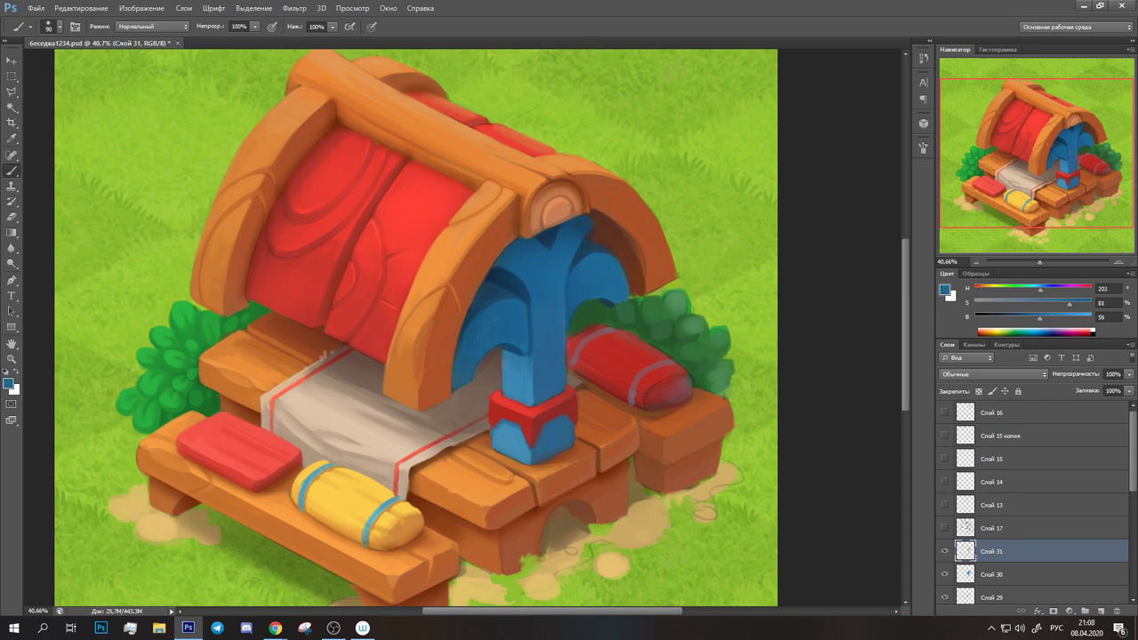
{"action": "left_click", "coordinate": [58, 26]}
{"action": "left_click", "coordinate": [33, 394]}
{"action": "left_click", "coordinate": [535, 321], "text": "alt"}
{"action": "scroll", "coordinate": [485, 322], "scroll_direction": "up", "scroll_amount": 3}
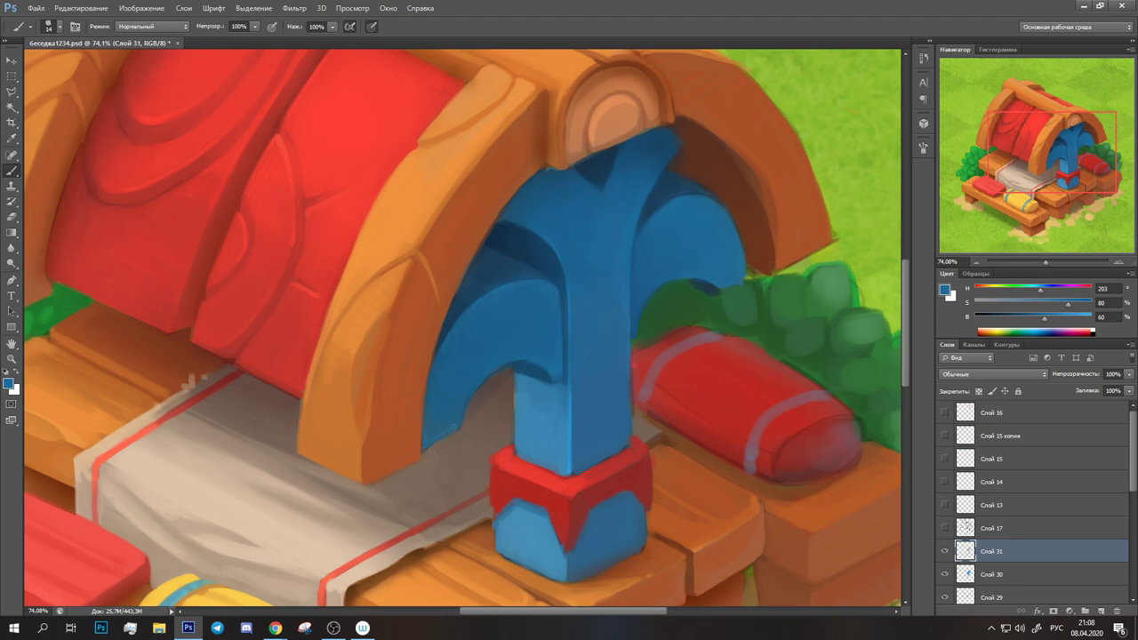
{"action": "left_click", "coordinate": [472, 353], "text": "alt"}
{"action": "left_click", "coordinate": [562, 366], "text": "alt"}
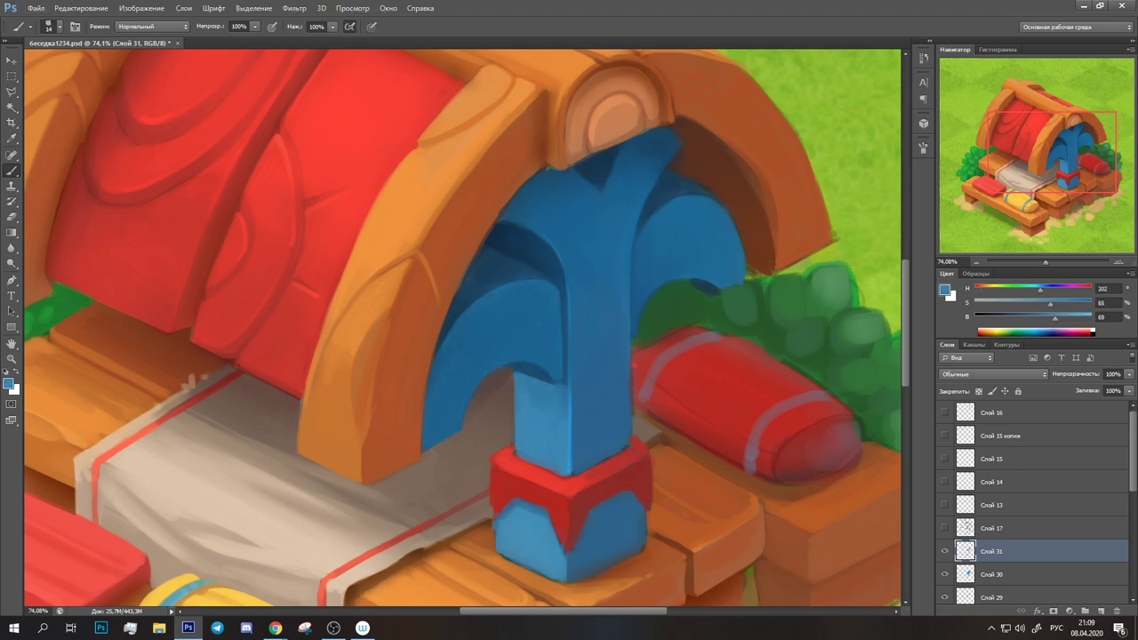
{"action": "scroll", "coordinate": [555, 386], "scroll_direction": "up", "scroll_amount": 2}
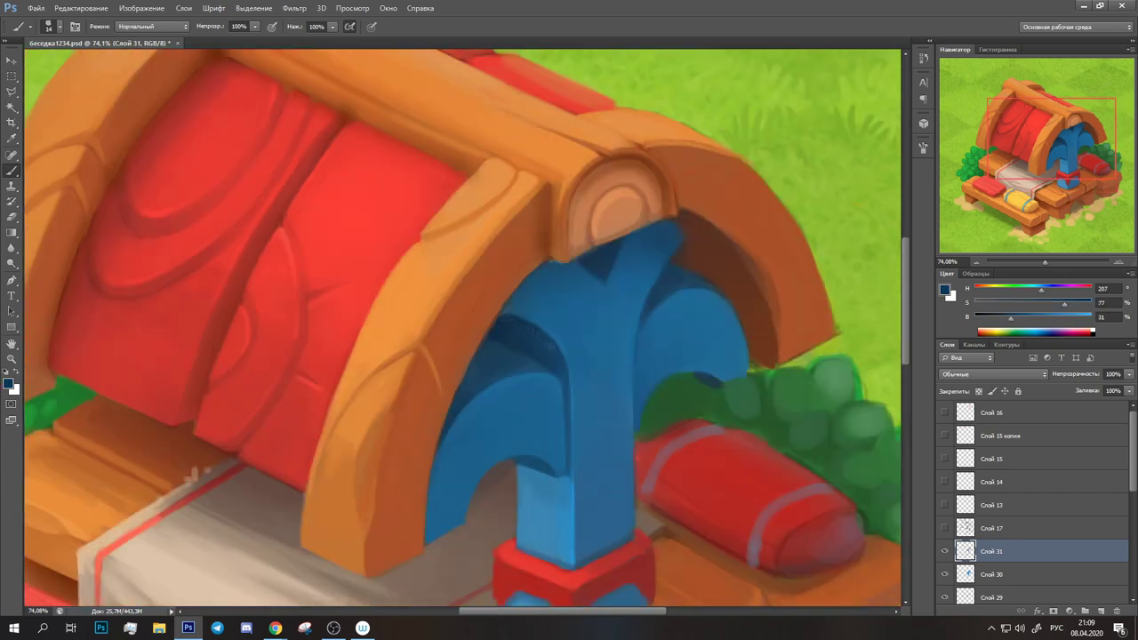
{"action": "left_click", "coordinate": [492, 332], "text": "alt"}
Work along the arch with sampled dark fountain blues and browns, touching a dark stroke on the bush
{"action": "left_click_drag", "start_coordinate": [510, 319], "coordinate": [442, 359]}
{"action": "left_click", "coordinate": [481, 297], "text": "alt"}
{"action": "left_click", "coordinate": [482, 300], "text": "alt"}
{"action": "left_click", "coordinate": [597, 247], "text": "alt"}
{"action": "left_click", "coordinate": [549, 283], "text": "alt"}
{"action": "left_click_drag", "start_coordinate": [550, 283], "coordinate": [469, 245]}
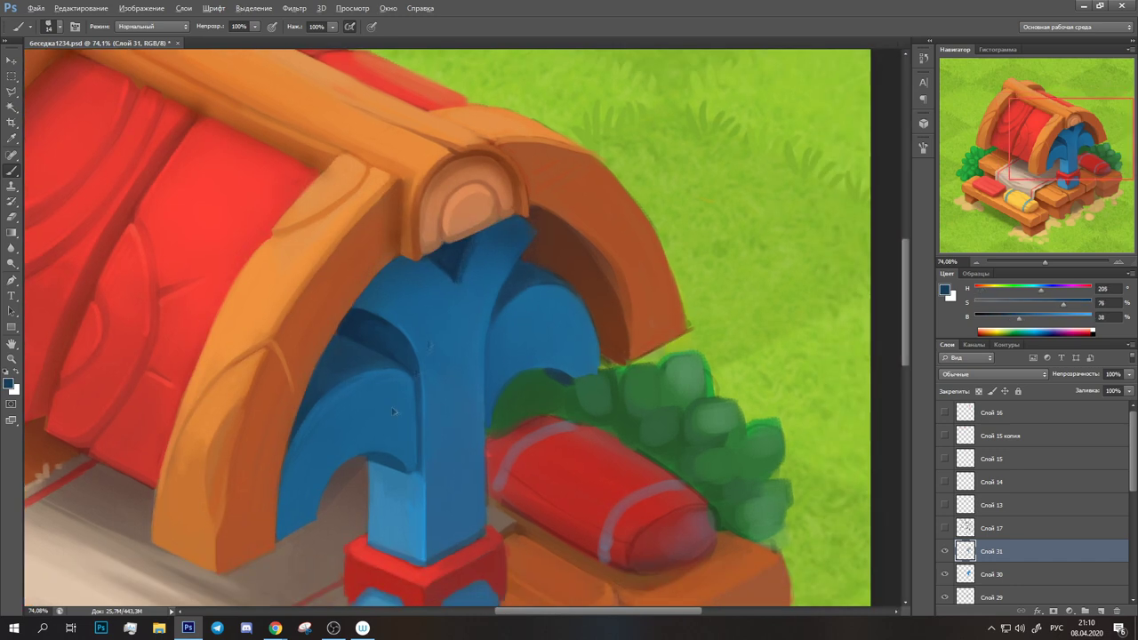
{"action": "left_click", "coordinate": [493, 319], "text": "alt"}
{"action": "left_click", "coordinate": [553, 366]}
{"action": "left_click_drag", "start_coordinate": [553, 367], "coordinate": [504, 326]}
{"action": "left_click", "coordinate": [511, 331], "text": "alt"}
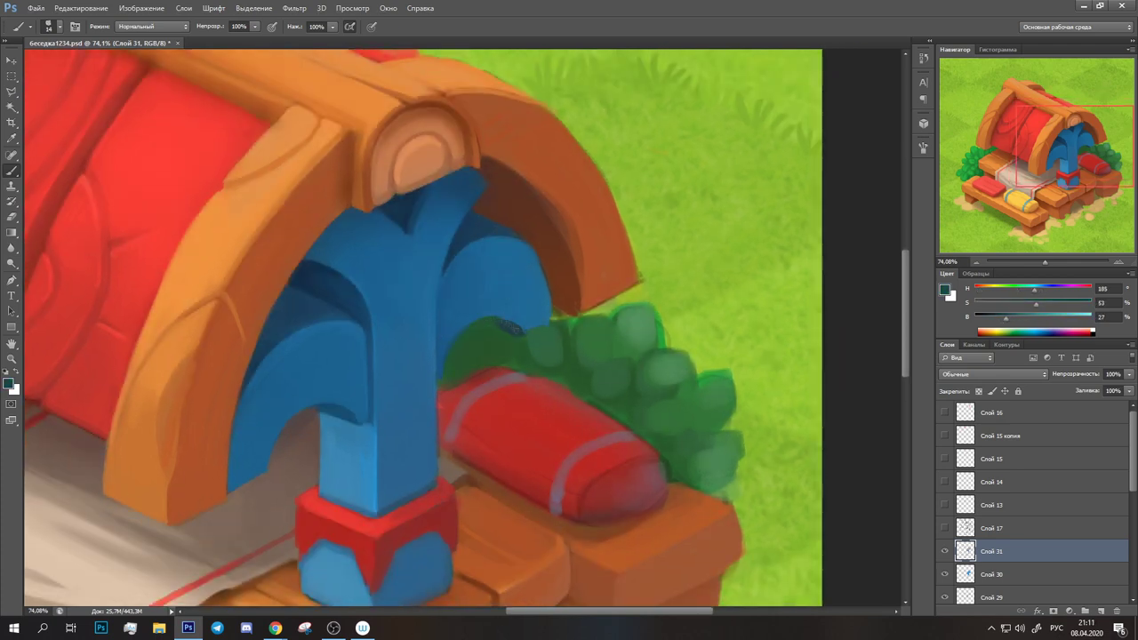
Sample arch browns, zoom out to check the whole image, and pick dark red from the cap
{"action": "left_click", "coordinate": [617, 229], "text": "alt"}
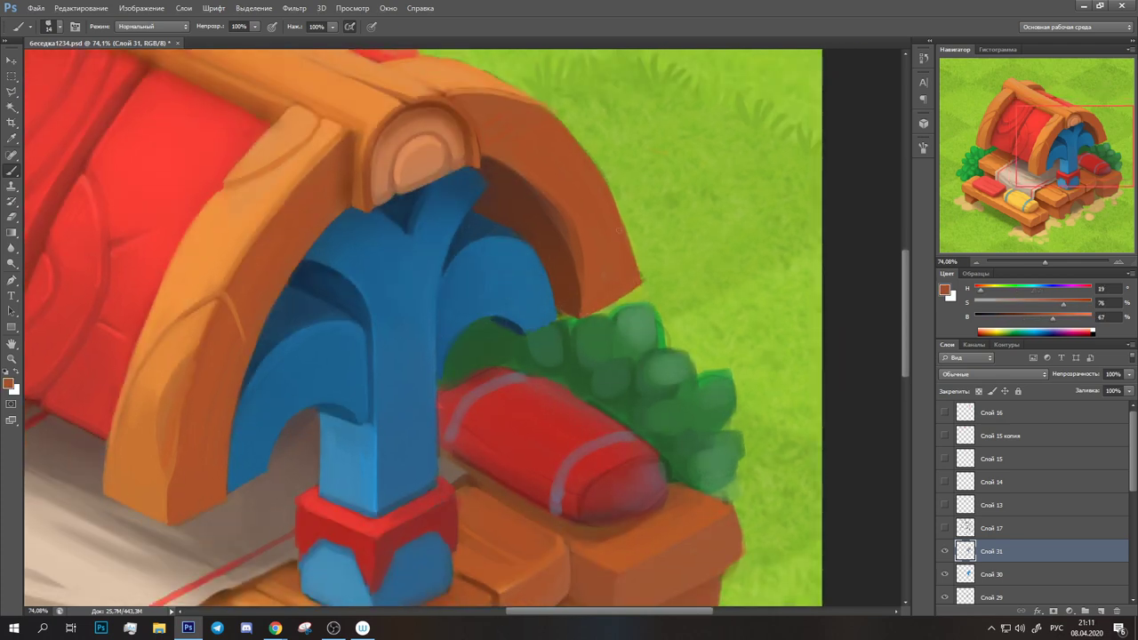
{"action": "left_click", "coordinate": [614, 297], "text": "alt"}
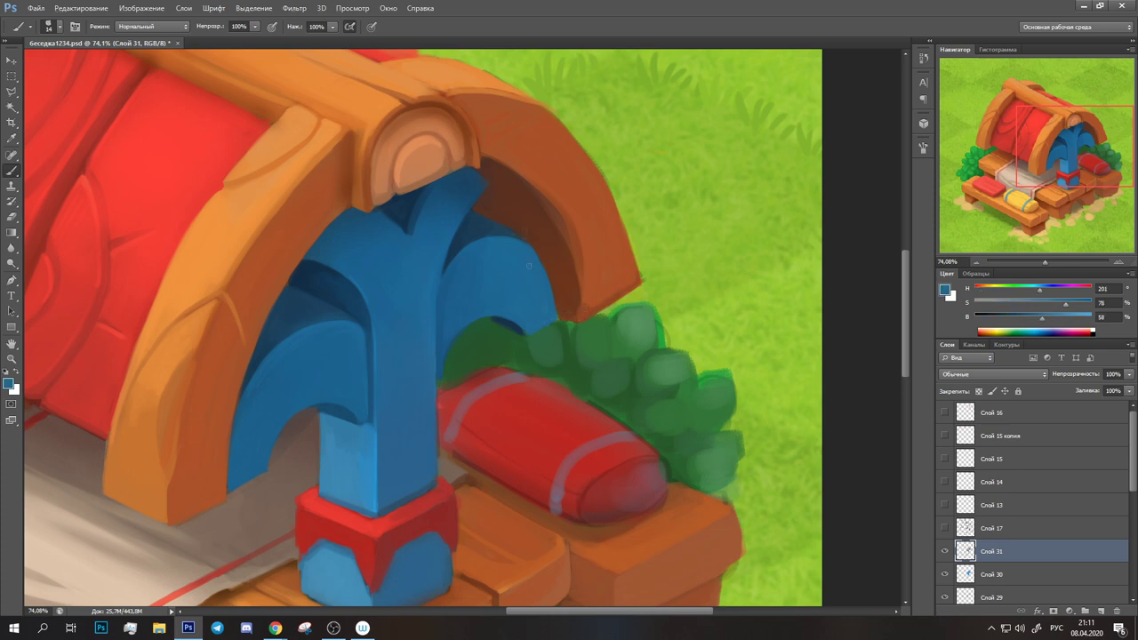
{"action": "left_click", "coordinate": [507, 171], "text": "alt"}
{"action": "left_click_drag", "start_coordinate": [506, 168], "coordinate": [487, 213]}
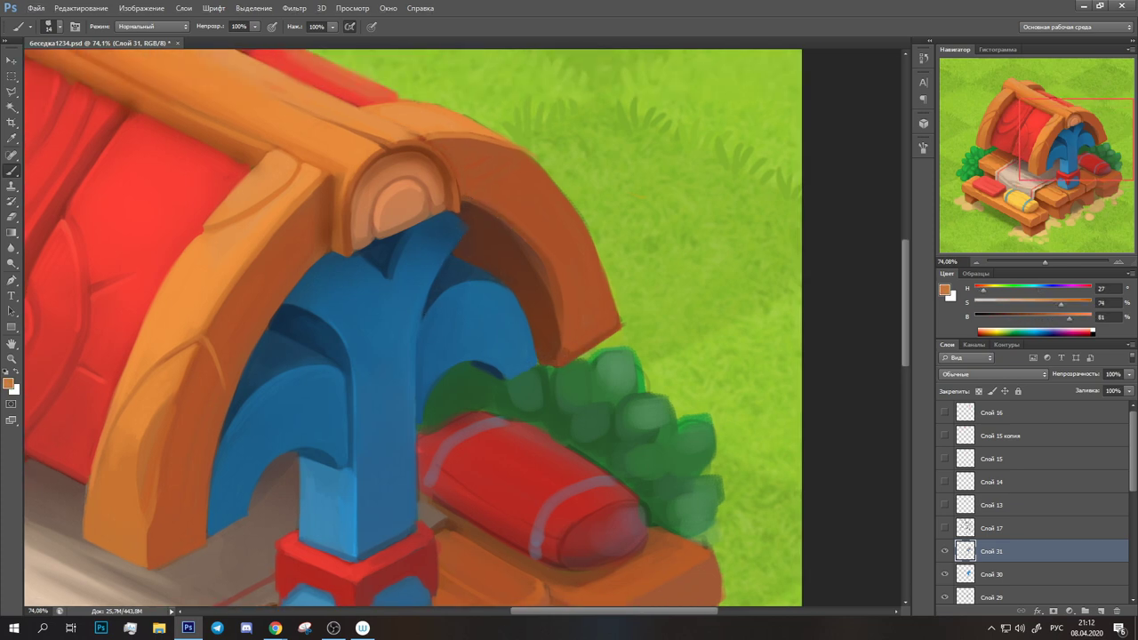
{"action": "left_click", "coordinate": [414, 123], "text": "alt"}
{"action": "left_click", "coordinate": [420, 139], "text": "alt"}
{"action": "left_click_drag", "start_coordinate": [1044, 261], "coordinate": [1042, 263]}
{"action": "left_click", "coordinate": [627, 439], "text": "alt"}
{"action": "left_click", "coordinate": [568, 452], "text": "alt"}
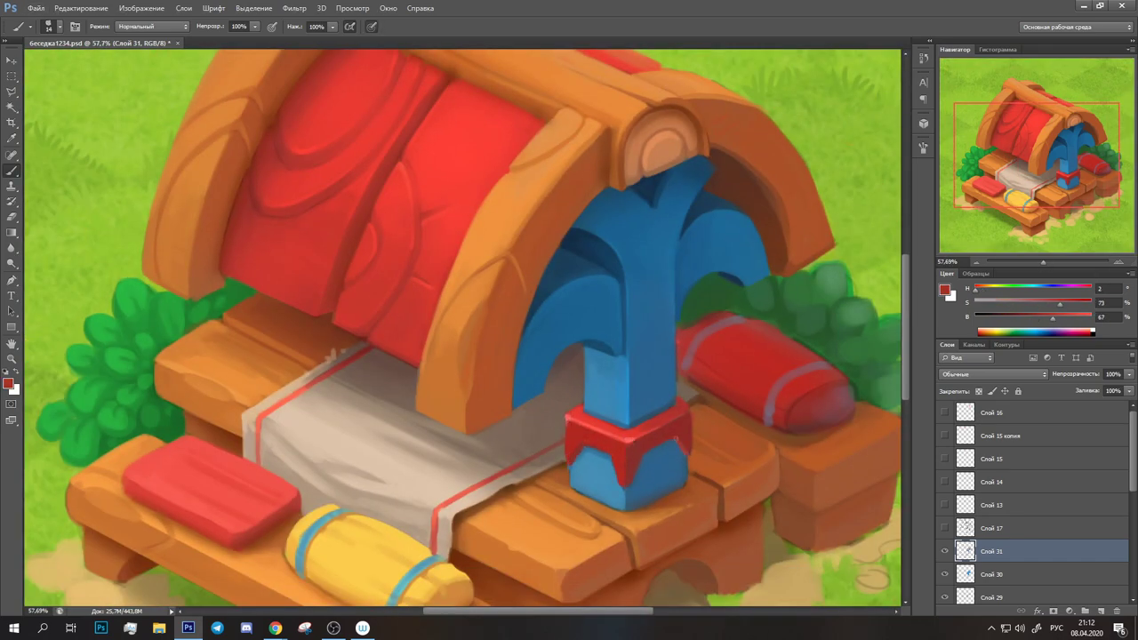
Paint a pale yellow highlight on the cushion roll with a size-42 brush
{"action": "left_click", "coordinate": [620, 537], "text": "alt"}
{"action": "left_click_drag", "start_coordinate": [538, 475], "coordinate": [640, 405]}
{"action": "left_click", "coordinate": [640, 405], "text": "alt"}
{"action": "left_click", "coordinate": [289, 278], "text": "alt"}
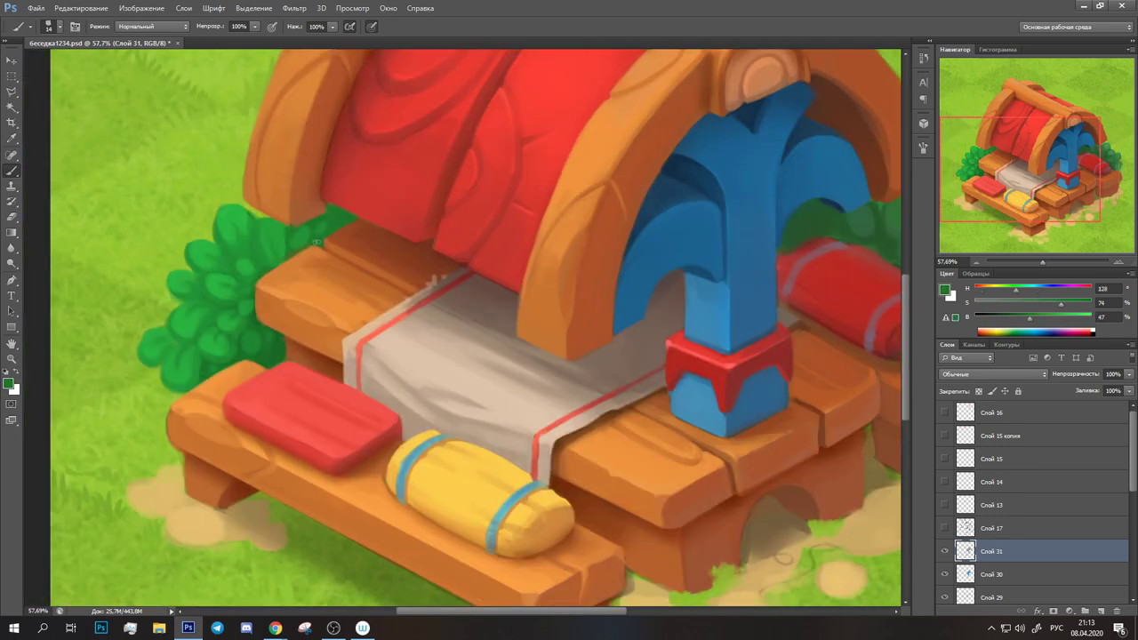
{"action": "left_click_drag", "start_coordinate": [444, 524], "coordinate": [547, 383]}
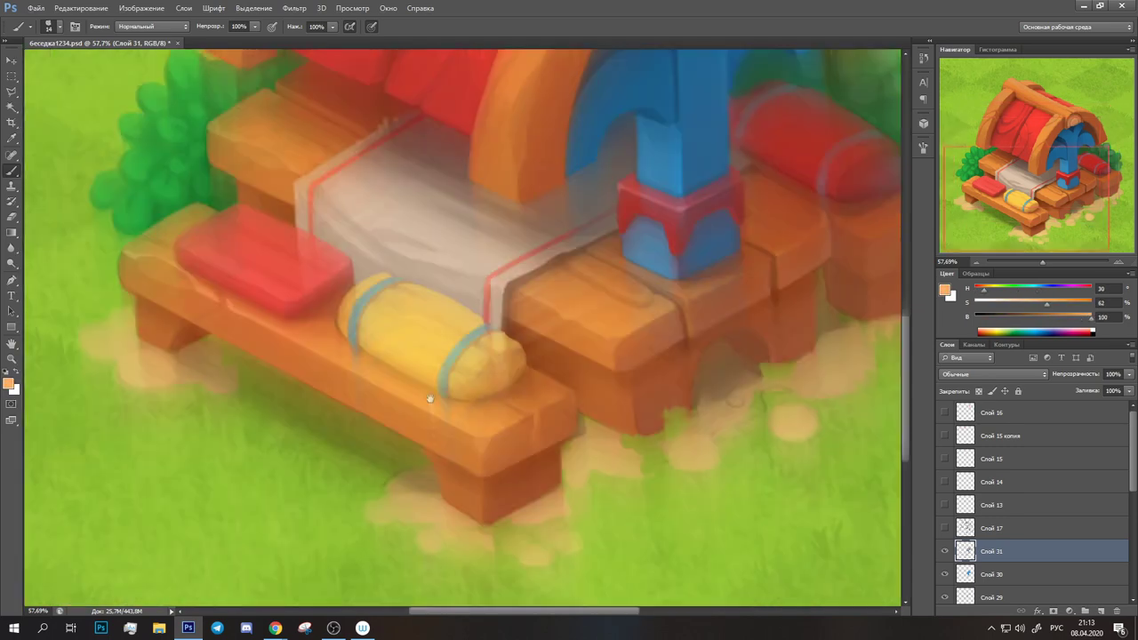
{"action": "left_click", "coordinate": [546, 383], "text": "alt"}
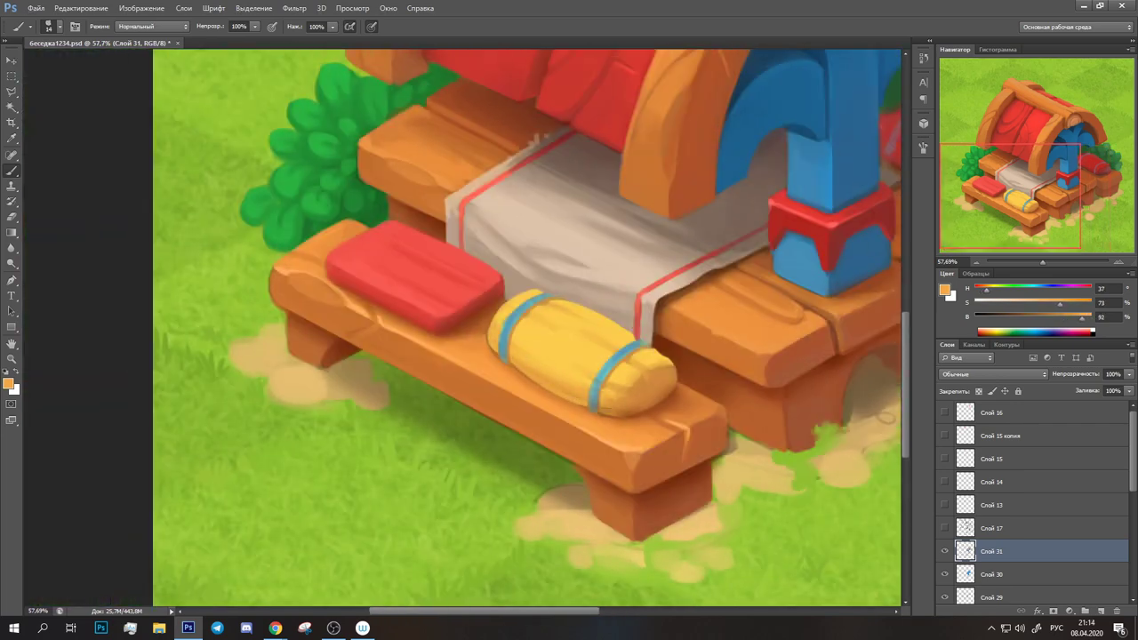
{"action": "left_click", "coordinate": [623, 382], "text": "alt"}
{"action": "left_click", "coordinate": [58, 27]}
{"action": "key", "text": "Return"}
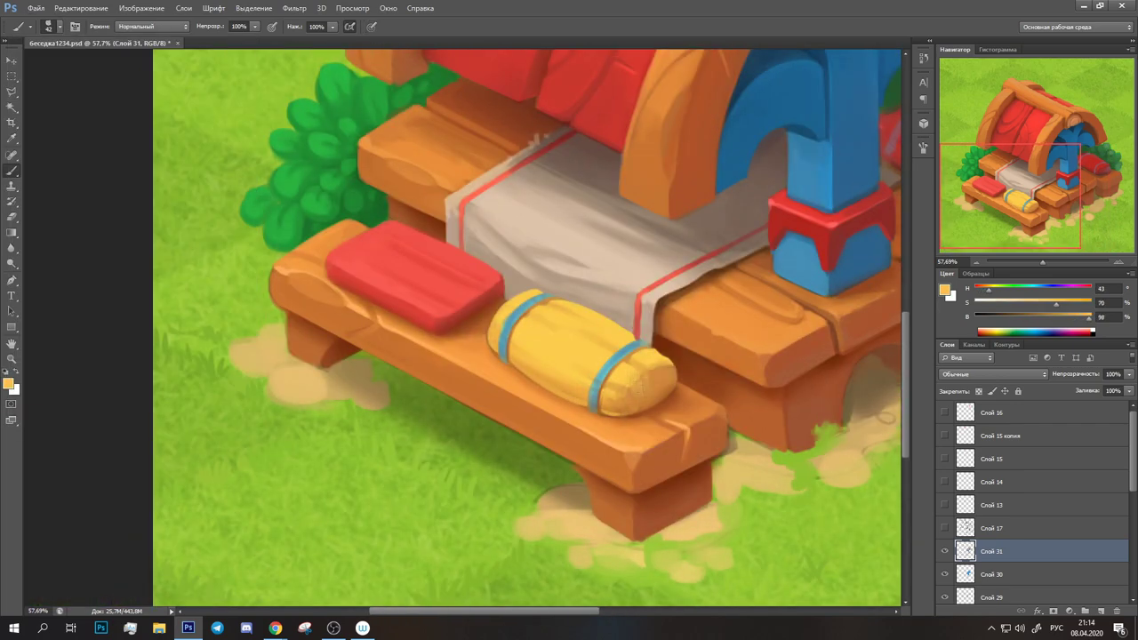
{"action": "left_click_drag", "start_coordinate": [633, 391], "coordinate": [664, 372]}
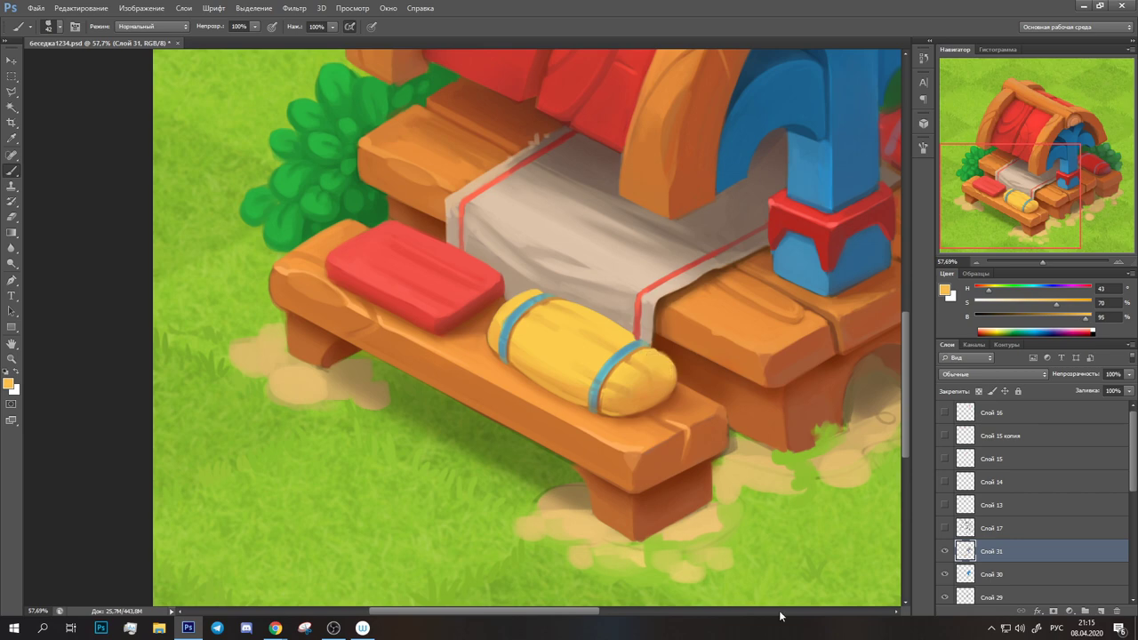
Shrink the brush to size 12 and sample reds from the bolster and browns from the wood
{"action": "left_click", "coordinate": [413, 275], "text": "alt"}
{"action": "key", "text": "bracketleft"}
{"action": "key", "text": "bracketleft"}
{"action": "key", "text": "bracketleft"}
{"action": "left_click_drag", "start_coordinate": [605, 498], "coordinate": [193, 503]}
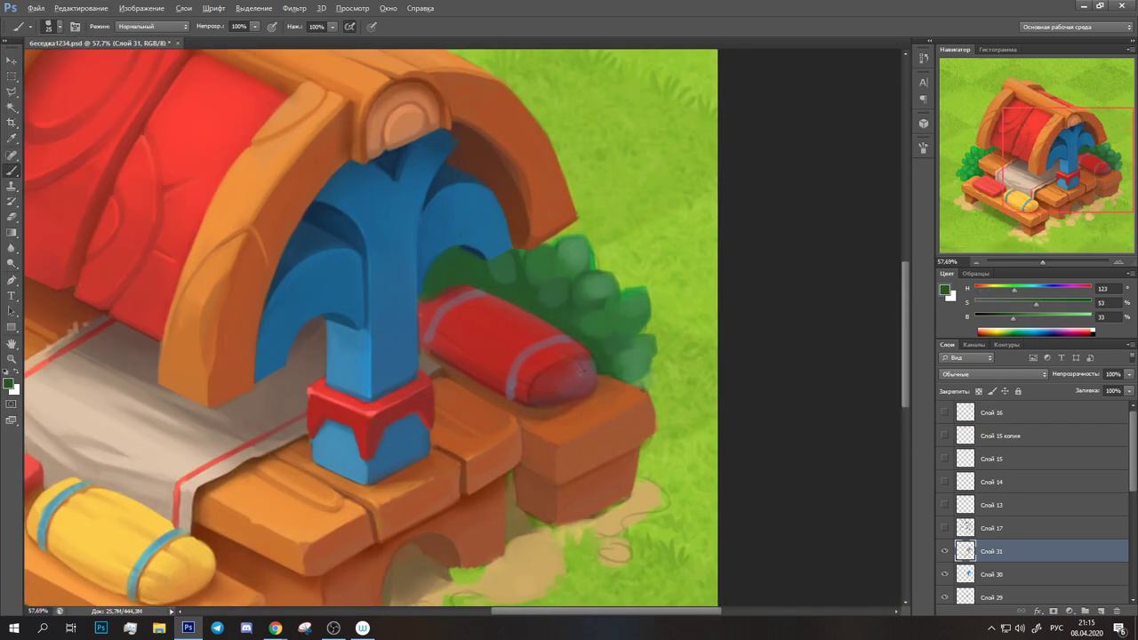
{"action": "left_click_drag", "start_coordinate": [533, 307], "coordinate": [600, 254]}
{"action": "left_click", "coordinate": [602, 337], "text": "alt"}
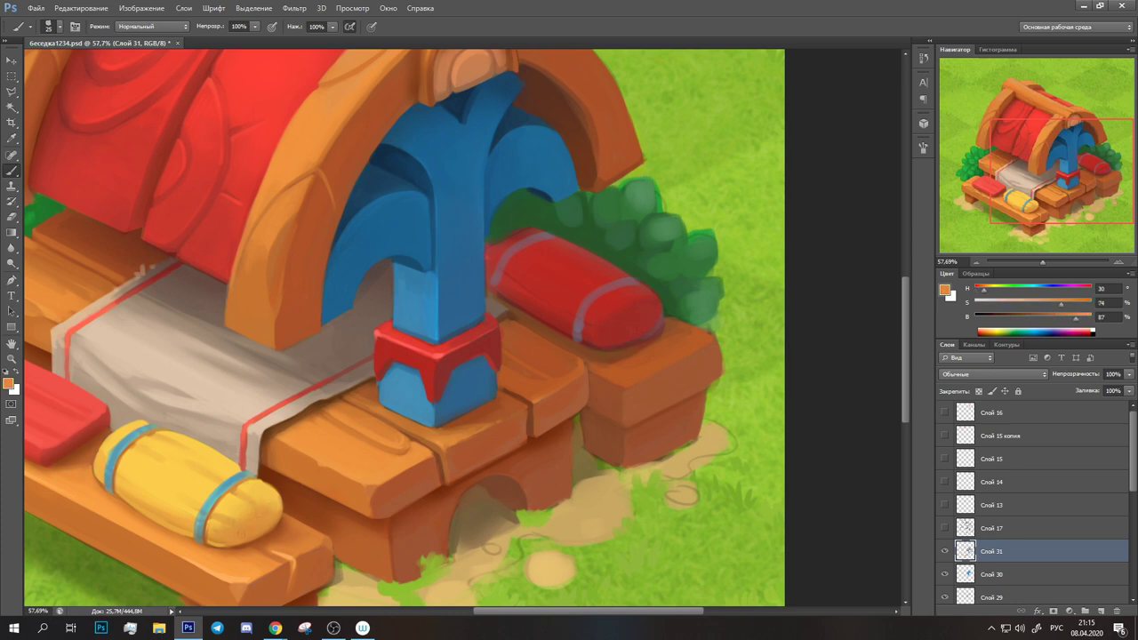
{"action": "left_click", "coordinate": [535, 229], "text": "alt"}
{"action": "left_click", "coordinate": [500, 300], "text": "alt"}
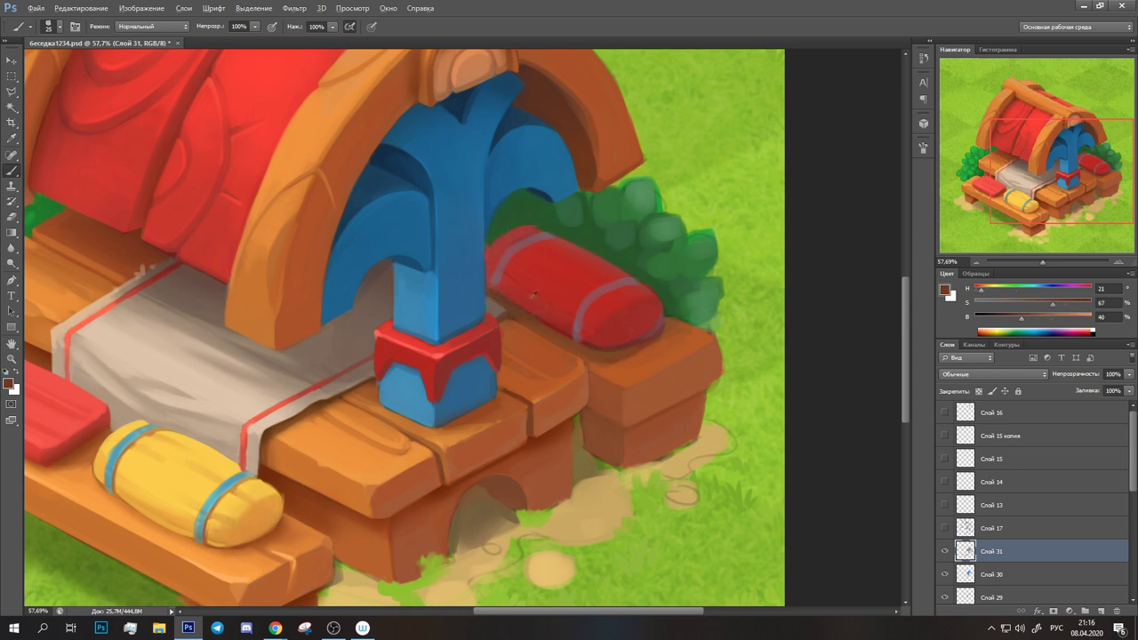
{"action": "left_click", "coordinate": [662, 330], "text": "alt"}
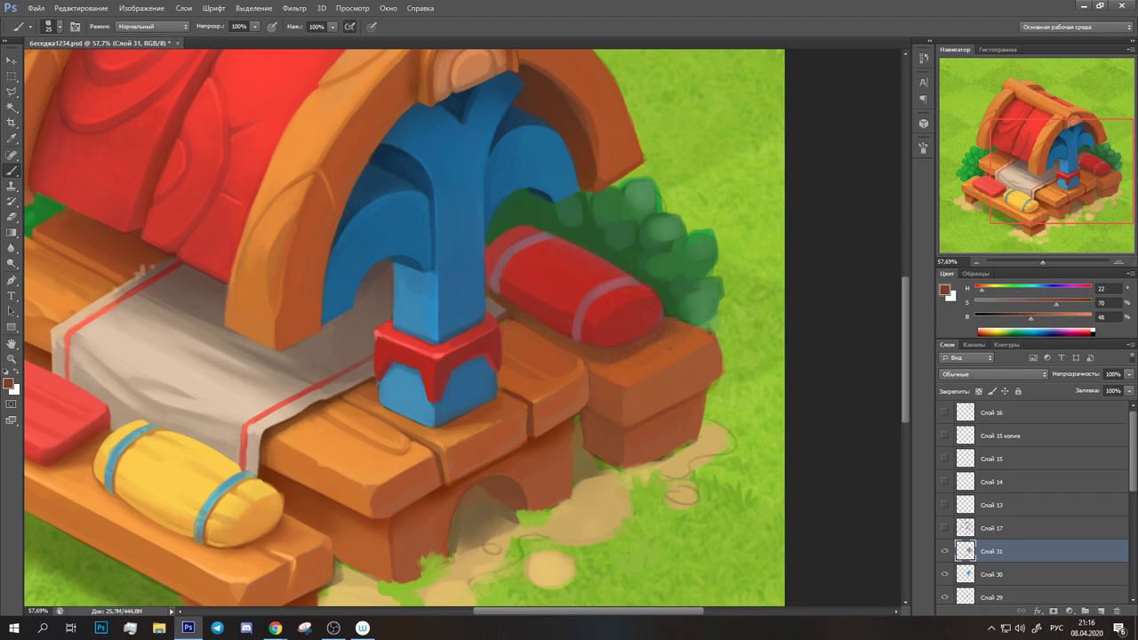
{"action": "left_click", "coordinate": [622, 357], "text": "alt"}
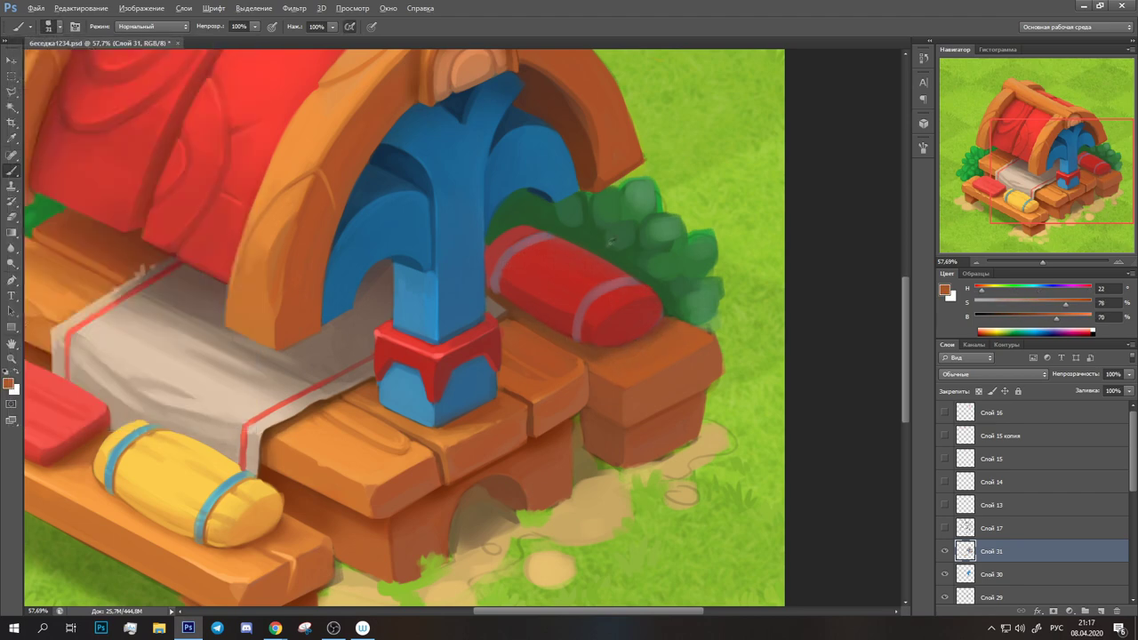
Paint darker rounded leaves along the right and lower-right edges of the right-hand bush
{"action": "left_click_drag", "start_coordinate": [610, 240], "coordinate": [516, 289]}
{"action": "left_click", "coordinate": [549, 239], "text": "alt"}
{"action": "left_click_drag", "start_coordinate": [601, 278], "coordinate": [626, 307]}
{"action": "left_click", "coordinate": [538, 306], "text": "alt"}
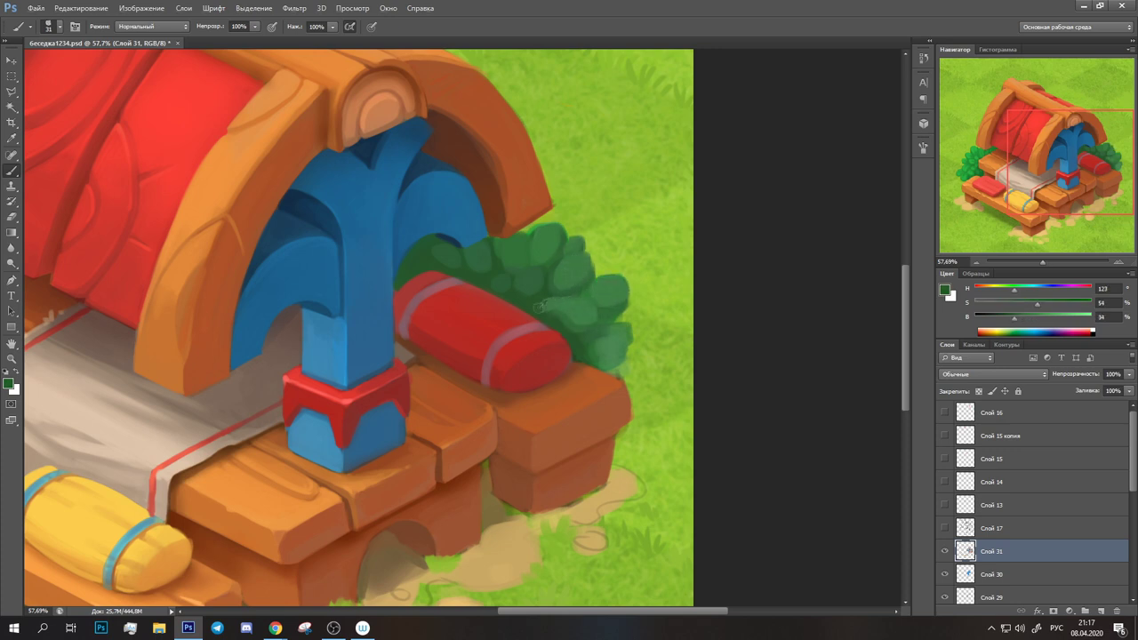
{"action": "mouse_move", "coordinate": [602, 332]}
{"action": "left_mouse_down"}
{"action": "mouse_move", "coordinate": [590, 355]}
{"action": "mouse_move", "coordinate": [622, 369]}
{"action": "left_mouse_up"}
Add light green highlights to the bush's leaves and edges
{"action": "left_click", "coordinate": [610, 342], "text": "alt"}
{"action": "left_click", "coordinate": [569, 275], "text": "alt"}
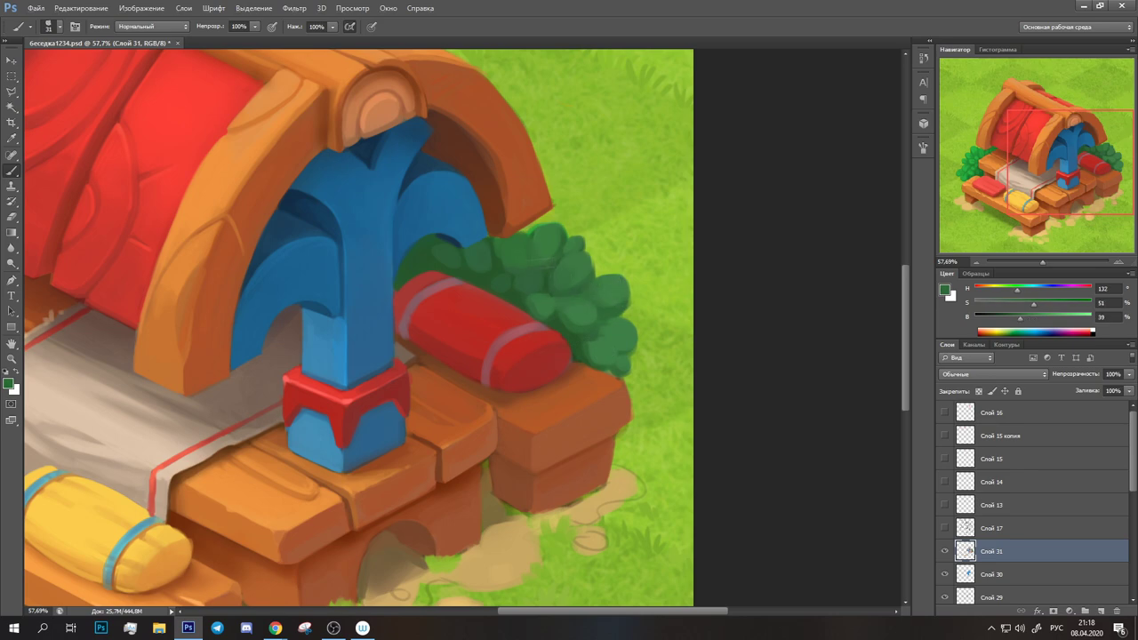
{"action": "left_click", "coordinate": [569, 284], "text": "alt"}
{"action": "left_click_drag", "start_coordinate": [609, 277], "coordinate": [626, 341]}
{"action": "left_click", "coordinate": [587, 293], "text": "alt"}
{"action": "left_click_drag", "start_coordinate": [583, 306], "coordinate": [596, 326]}
{"action": "mouse_move", "coordinate": [578, 253]}
{"action": "left_mouse_down"}
{"action": "mouse_move", "coordinate": [594, 278]}
{"action": "mouse_move", "coordinate": [550, 234]}
{"action": "left_mouse_up"}
{"action": "scroll", "coordinate": [574, 317], "scroll_direction": "down", "scroll_amount": 2}
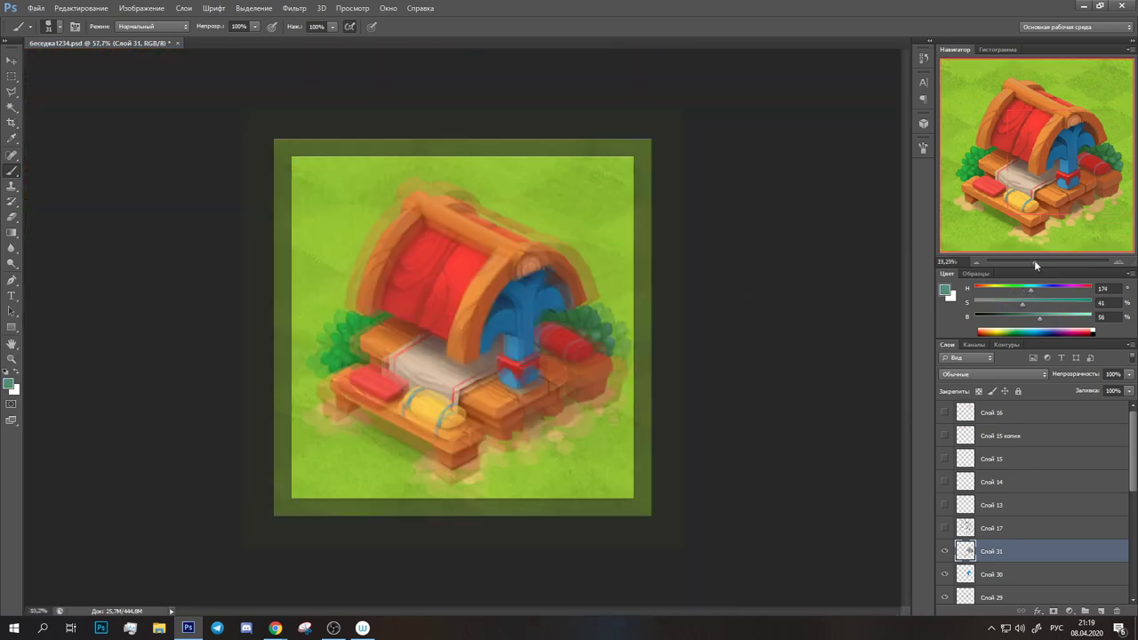
Dab sampled ochre sand near the arch opening and paint grass by the bench leg
{"action": "left_click", "coordinate": [735, 342], "text": "alt"}
{"action": "scroll", "coordinate": [622, 373], "scroll_direction": "down", "scroll_amount": 3}
{"action": "left_click", "coordinate": [626, 391], "text": "alt"}
{"action": "left_click_drag", "start_coordinate": [613, 391], "coordinate": [645, 369]}
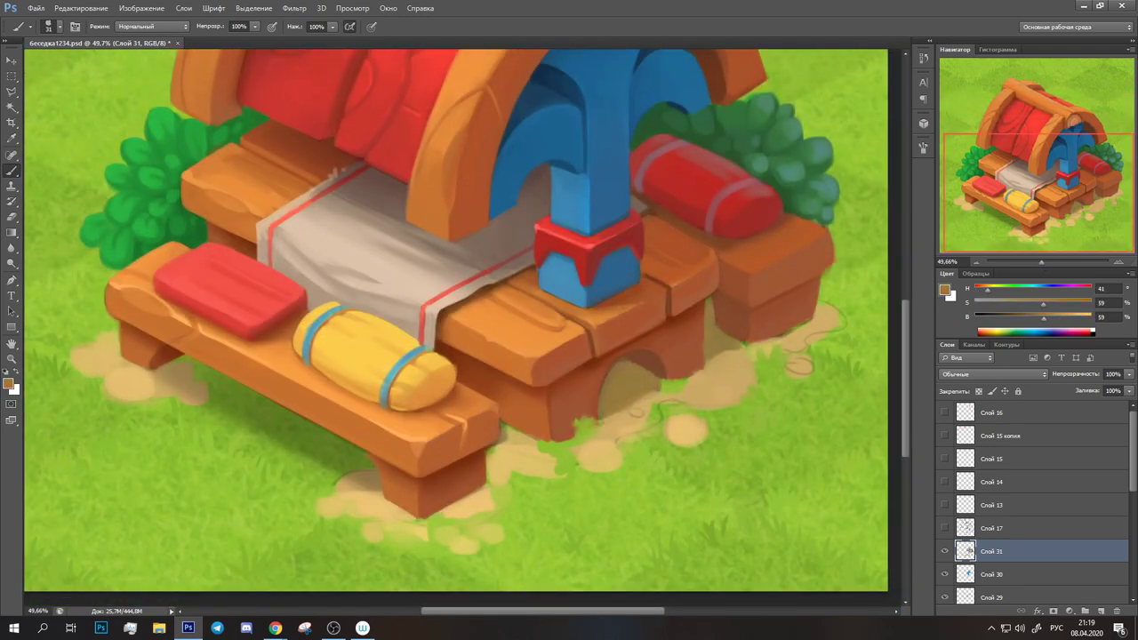
{"action": "left_click", "coordinate": [613, 386], "text": "alt"}
{"action": "left_click", "coordinate": [511, 457], "text": "alt"}
{"action": "mouse_move", "coordinate": [489, 471]}
{"action": "left_mouse_down"}
{"action": "mouse_move", "coordinate": [528, 444]}
{"action": "mouse_move", "coordinate": [537, 476]}
{"action": "left_mouse_up"}
{"action": "mouse_move", "coordinate": [614, 391]}
{"action": "left_mouse_down"}
{"action": "mouse_move", "coordinate": [662, 414]}
{"action": "mouse_move", "coordinate": [658, 396]}
{"action": "mouse_move", "coordinate": [662, 431]}
{"action": "mouse_move", "coordinate": [707, 435]}
{"action": "mouse_move", "coordinate": [649, 444]}
{"action": "left_mouse_up"}
Dab light sandy stones around the arch base and paint grass into the arch opening
{"action": "left_click", "coordinate": [622, 417], "text": "alt"}
{"action": "left_click", "coordinate": [613, 407], "text": "alt"}
{"action": "left_click", "coordinate": [675, 431], "text": "alt"}
{"action": "left_click_drag", "start_coordinate": [698, 417], "coordinate": [711, 429]}
{"action": "left_click_drag", "start_coordinate": [613, 411], "coordinate": [613, 425]}
{"action": "left_click", "coordinate": [582, 458], "text": "alt"}
{"action": "mouse_move", "coordinate": [649, 373]}
{"action": "left_mouse_down"}
{"action": "mouse_move", "coordinate": [667, 387]}
{"action": "mouse_move", "coordinate": [660, 322]}
{"action": "left_mouse_up"}
With a size 17 brush, paint grass tufts above the arch and along the sand edge
{"action": "left_click", "coordinate": [633, 367], "text": "alt"}
{"action": "left_click", "coordinate": [58, 26]}
{"action": "double_click", "coordinate": [26, 177]}
{"action": "left_click", "coordinate": [623, 364], "text": "alt"}
{"action": "left_click_drag", "start_coordinate": [711, 284], "coordinate": [721, 270]}
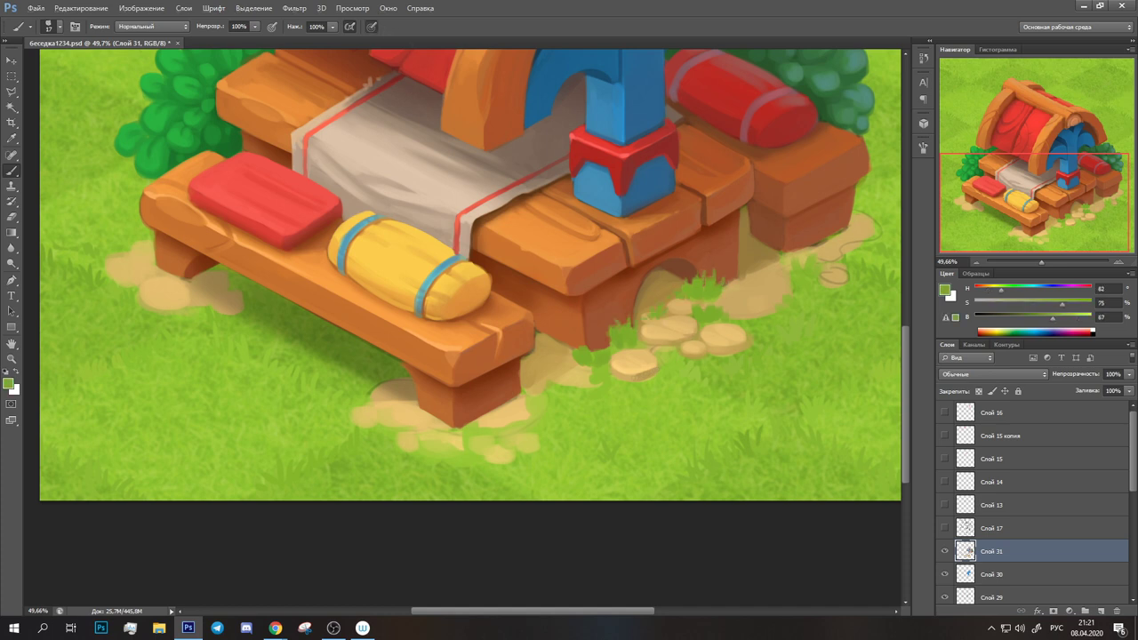
{"action": "left_click_drag", "start_coordinate": [581, 356], "coordinate": [601, 378]}
Paint sand strokes and a brighter stepping stone along the path edge
{"action": "left_click", "coordinate": [755, 289], "text": "alt"}
{"action": "left_click_drag", "start_coordinate": [724, 302], "coordinate": [782, 285]}
{"action": "left_click", "coordinate": [773, 289], "text": "alt"}
{"action": "mouse_move", "coordinate": [724, 307]}
{"action": "left_mouse_down"}
{"action": "mouse_move", "coordinate": [756, 305]}
{"action": "mouse_move", "coordinate": [847, 213]}
{"action": "left_mouse_up"}
{"action": "left_click", "coordinate": [702, 301], "text": "alt"}
{"action": "left_click", "coordinate": [637, 308], "text": "alt"}
{"action": "mouse_move", "coordinate": [638, 309]}
{"action": "left_mouse_down"}
{"action": "mouse_move", "coordinate": [523, 326]}
{"action": "mouse_move", "coordinate": [658, 351]}
{"action": "mouse_move", "coordinate": [546, 391]}
{"action": "mouse_move", "coordinate": [569, 329]}
{"action": "mouse_move", "coordinate": [622, 328]}
{"action": "left_mouse_up"}
Add sand dabs near the bench leg and erase stray strokes on Слой 12
{"action": "left_click", "coordinate": [551, 347], "text": "alt"}
{"action": "left_click", "coordinate": [613, 364], "text": "alt"}
{"action": "left_click", "coordinate": [588, 375], "text": "alt"}
{"action": "left_click", "coordinate": [604, 315], "text": "alt"}
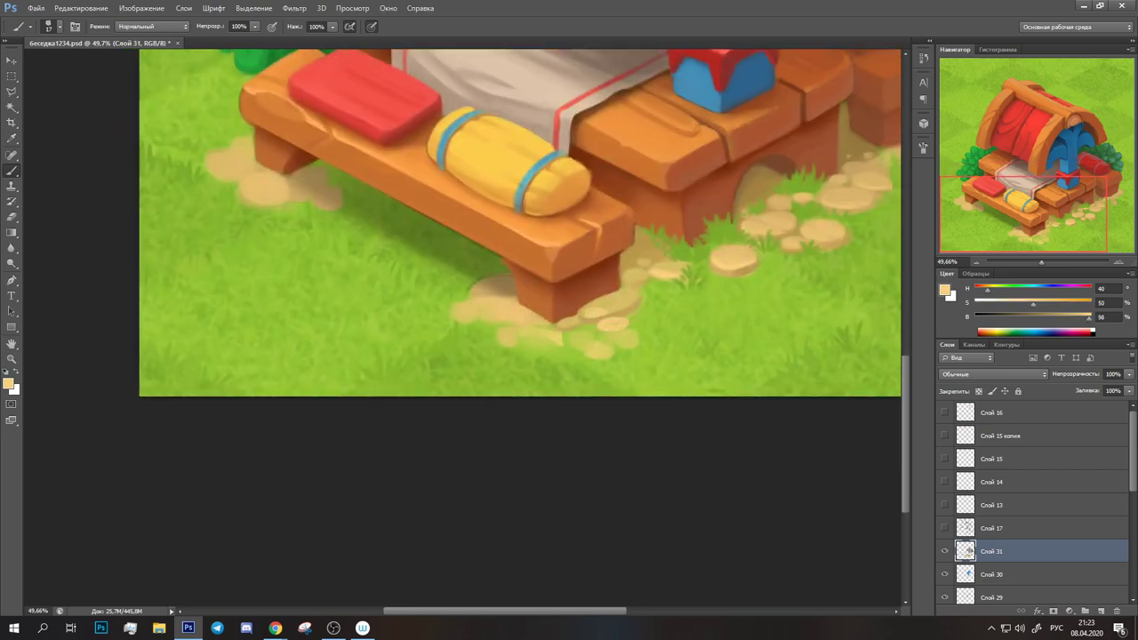
{"action": "left_click", "coordinate": [613, 324], "text": "ctrl"}
{"action": "key", "text": "e"}
{"action": "mouse_move", "coordinate": [489, 318]}
{"action": "left_mouse_down"}
{"action": "mouse_move", "coordinate": [373, 384]}
{"action": "mouse_move", "coordinate": [451, 373]}
{"action": "mouse_move", "coordinate": [382, 384]}
{"action": "mouse_move", "coordinate": [400, 390]}
{"action": "mouse_move", "coordinate": [402, 352]}
{"action": "left_mouse_up"}
On Слой 31, paint and enlarge light sand stones left of the bench leg
{"action": "key", "text": "b"}
{"action": "left_click", "coordinate": [427, 382], "text": "ctrl"}
{"action": "left_click", "coordinate": [503, 381], "text": "alt"}
{"action": "left_click", "coordinate": [431, 389], "text": "alt"}
{"action": "left_click", "coordinate": [397, 353], "text": "alt"}
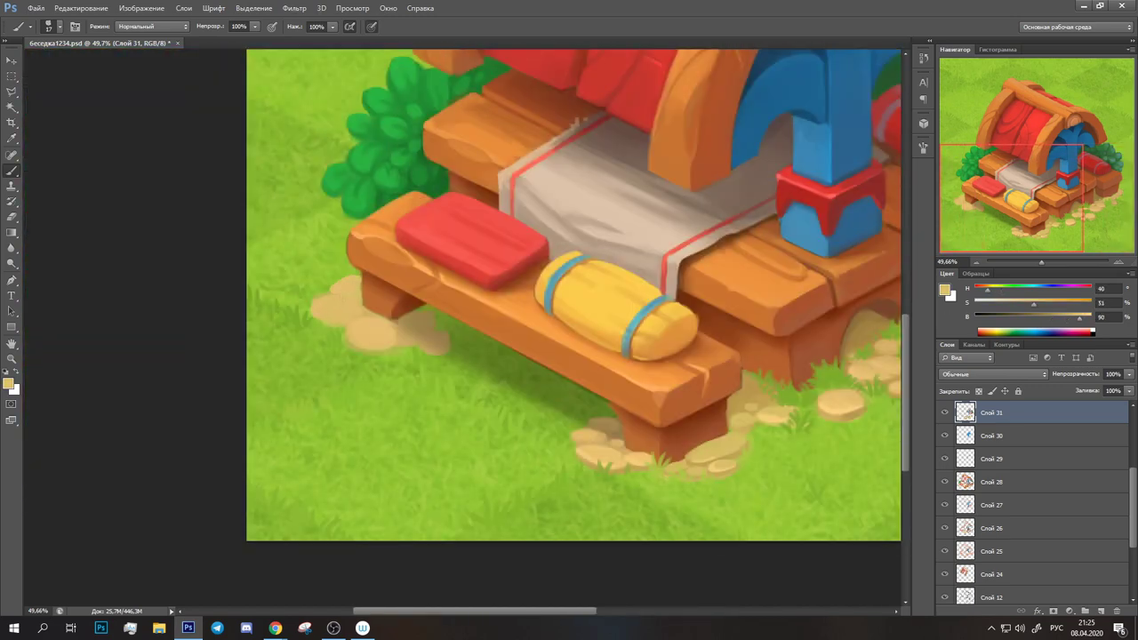
{"action": "left_click", "coordinate": [351, 283], "text": "alt"}
{"action": "left_click", "coordinate": [334, 327], "text": "alt"}
{"action": "mouse_move", "coordinate": [405, 335]}
{"action": "left_mouse_down"}
{"action": "mouse_move", "coordinate": [446, 343]}
{"action": "mouse_move", "coordinate": [426, 313]}
{"action": "mouse_move", "coordinate": [391, 315]}
{"action": "left_mouse_up"}
Erase stray marks across the gazebo's right side
{"action": "left_click", "coordinate": [351, 291], "text": "alt"}
{"action": "key", "text": "e"}
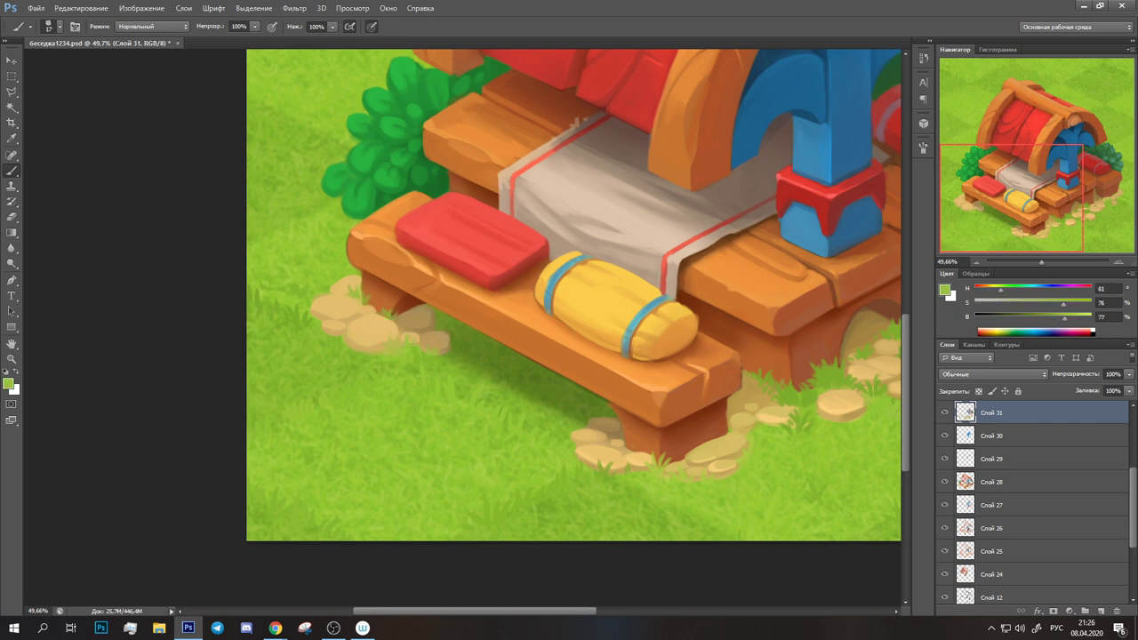
{"action": "left_click_drag", "start_coordinate": [800, 267], "coordinate": [271, 275]}
{"action": "key", "text": "ctrl+shift+alt+n"}
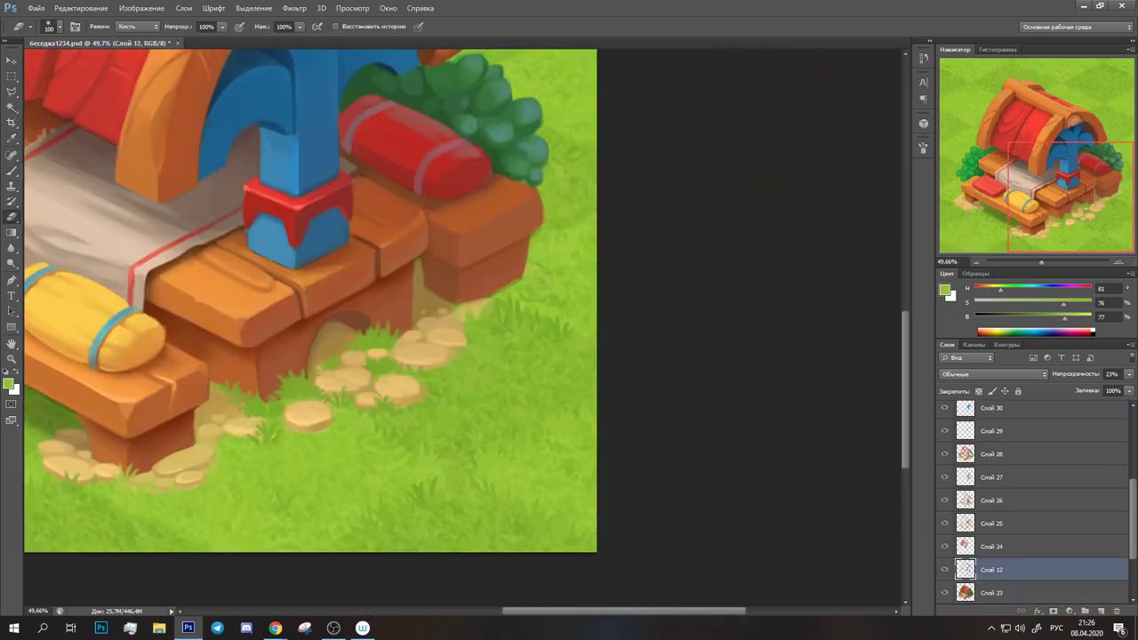
On a new layer, brush a sampled orange highlight along the roof beam
{"action": "key", "text": "b"}
{"action": "left_click_drag", "start_coordinate": [1040, 263], "coordinate": [1040, 267]}
{"action": "left_click", "coordinate": [559, 183], "text": "alt"}
{"action": "key", "text": "ctrl+shift+alt+n"}
{"action": "left_click", "coordinate": [58, 27]}
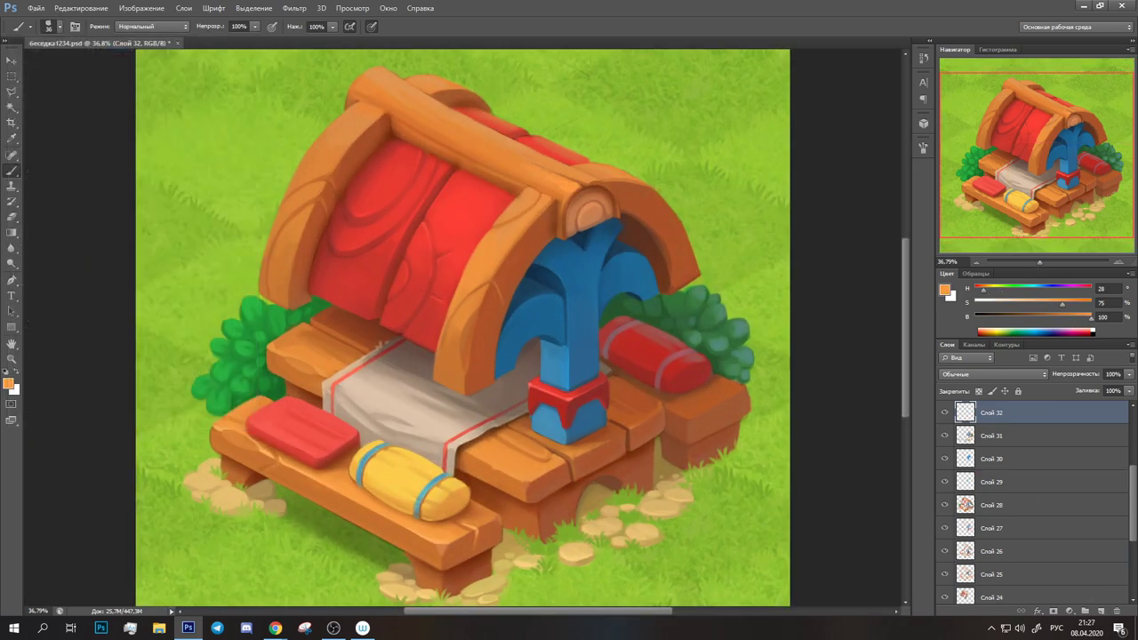
{"action": "left_click_drag", "start_coordinate": [302, 176], "coordinate": [360, 125]}
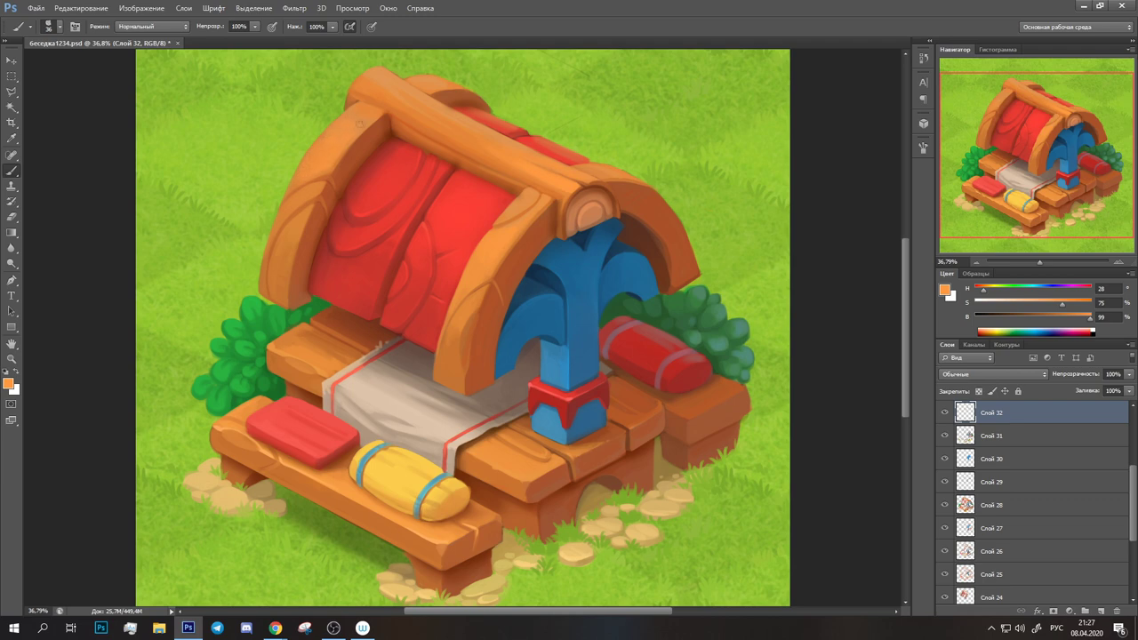
{"action": "scroll", "coordinate": [462, 327], "scroll_direction": "down", "scroll_amount": 2}
Add an Overlay layer at 35% opacity and paint a warm tint over the cloth
{"action": "key", "text": "ctrl+shift+alt+n"}
{"action": "key", "text": "shift+alt+o"}
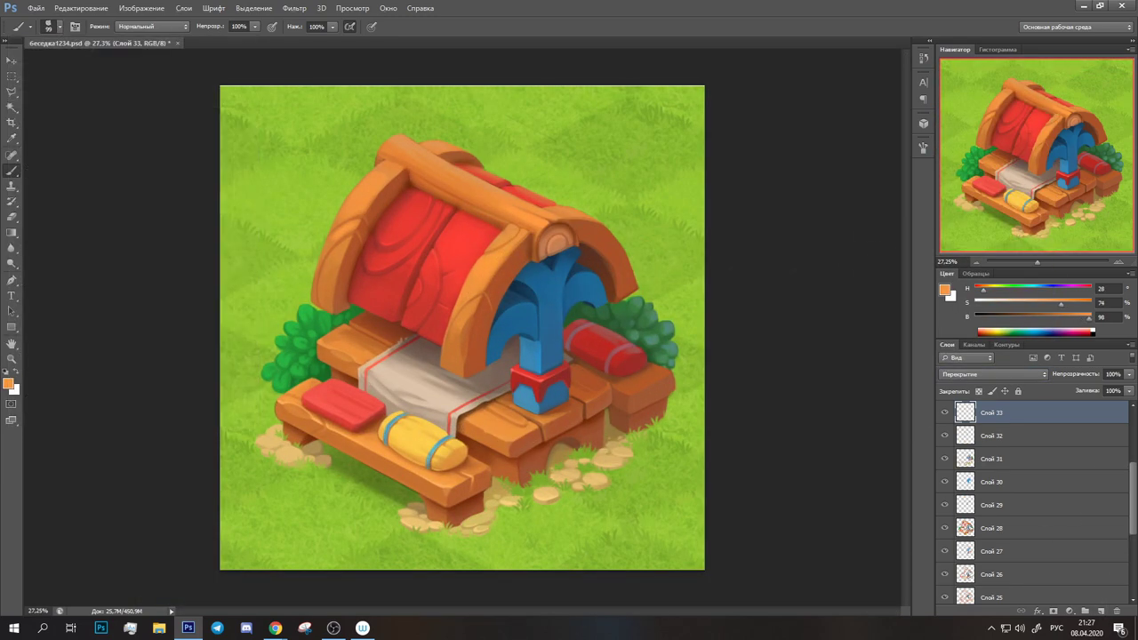
{"action": "left_click", "coordinate": [59, 27]}
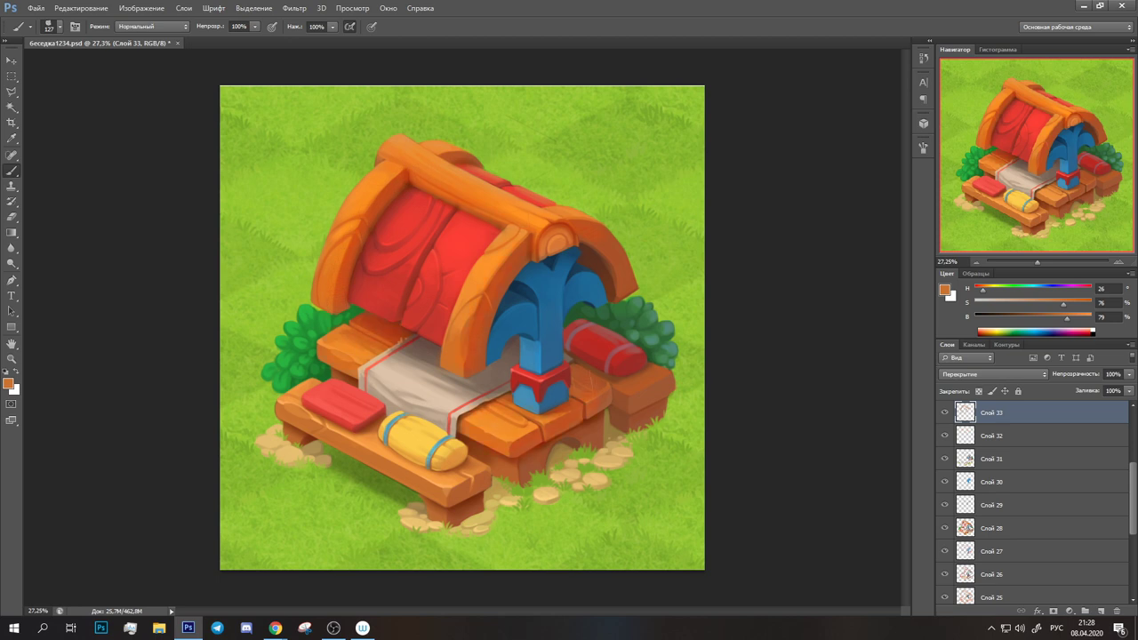
{"action": "left_click_drag", "start_coordinate": [1129, 374], "coordinate": [1089, 392]}
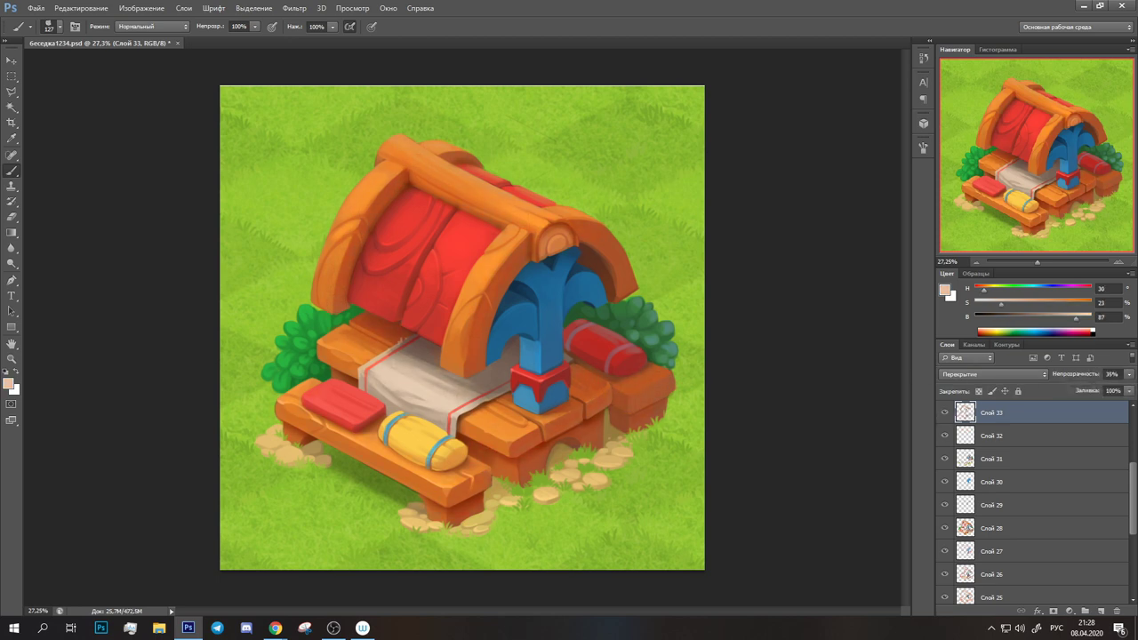
{"action": "left_click", "coordinate": [444, 373], "text": "alt"}
{"action": "key", "text": "ctrl+z"}
{"action": "key", "text": "ctrl+z"}
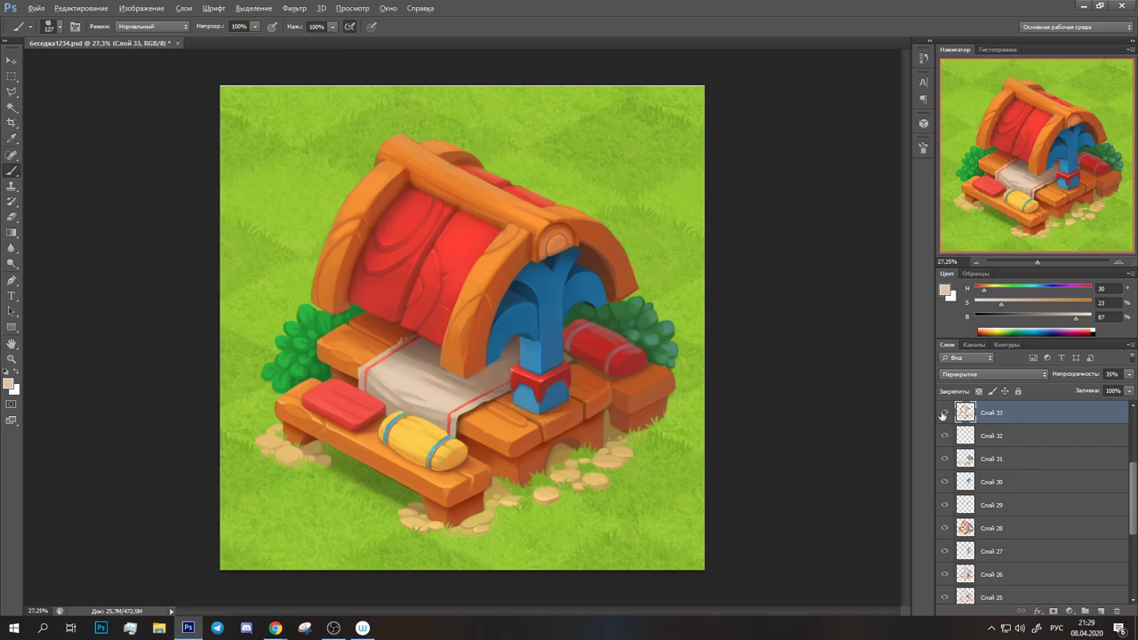
{"action": "key", "text": "ctrl+z"}
{"action": "left_click_drag", "start_coordinate": [400, 355], "coordinate": [489, 386]}
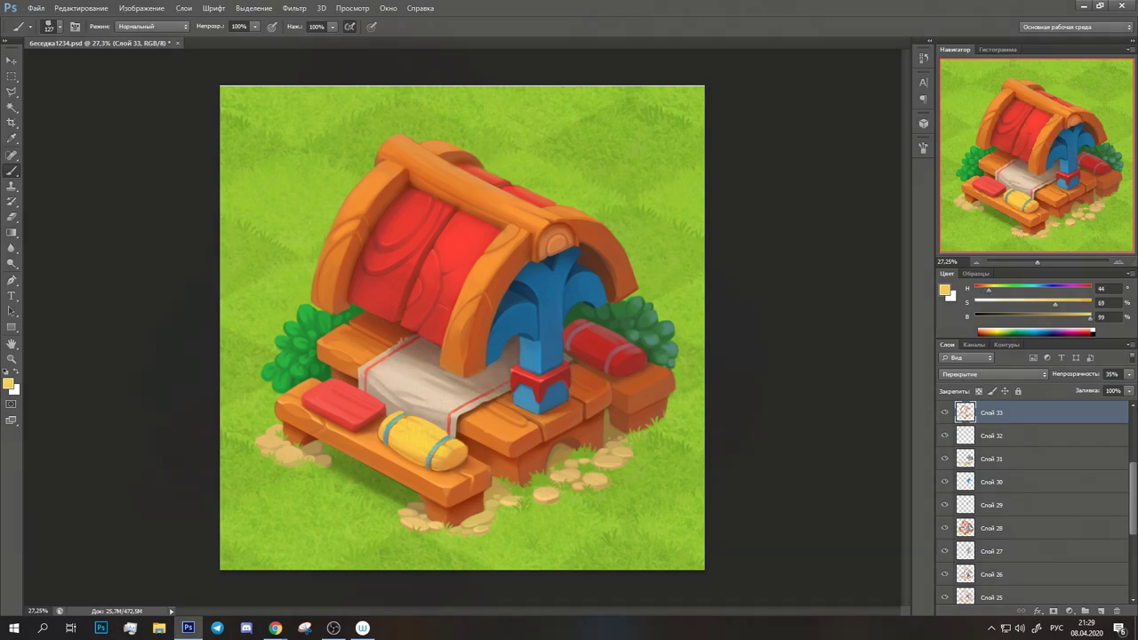